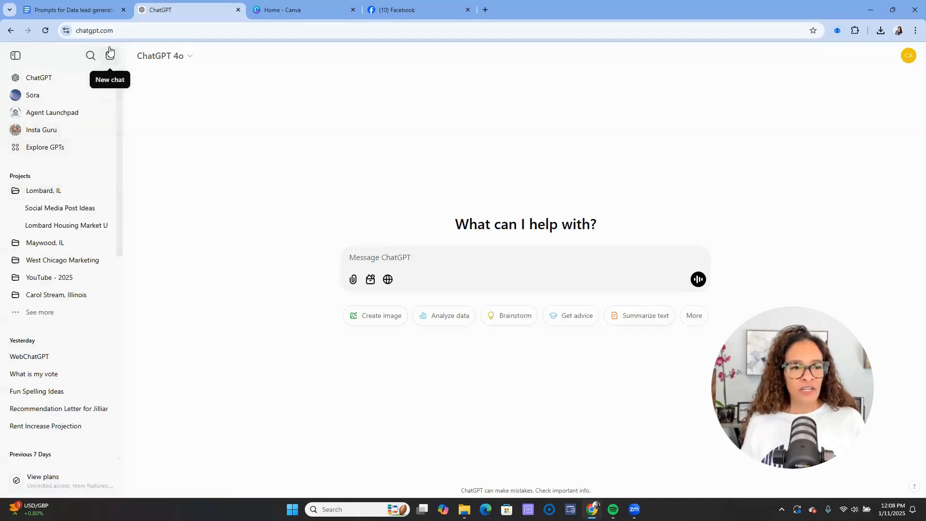
- Upload the Lombard Nov 2024 and Lombard Nov 2013 PDFs from Downloads into a ChatGPT message
left_click(354, 280)
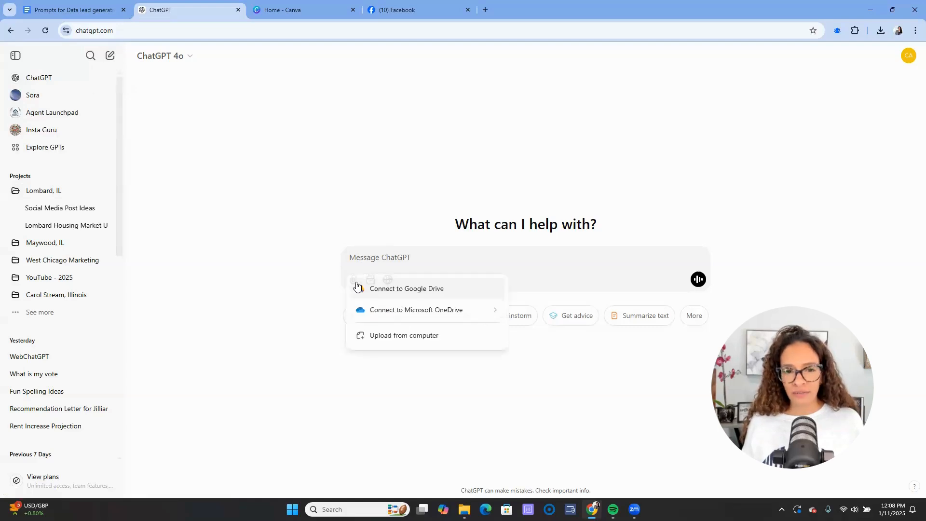
left_click(394, 339)
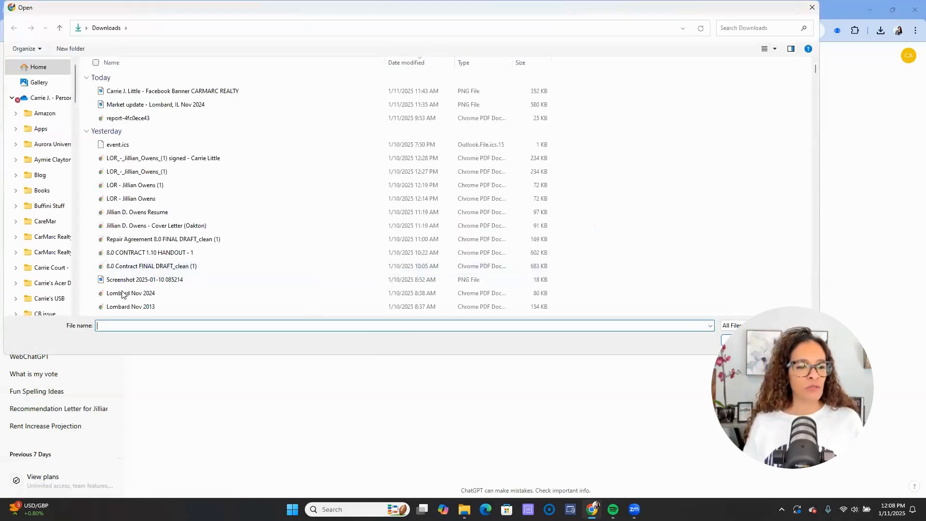
left_click(93, 294)
left_click(94, 307)
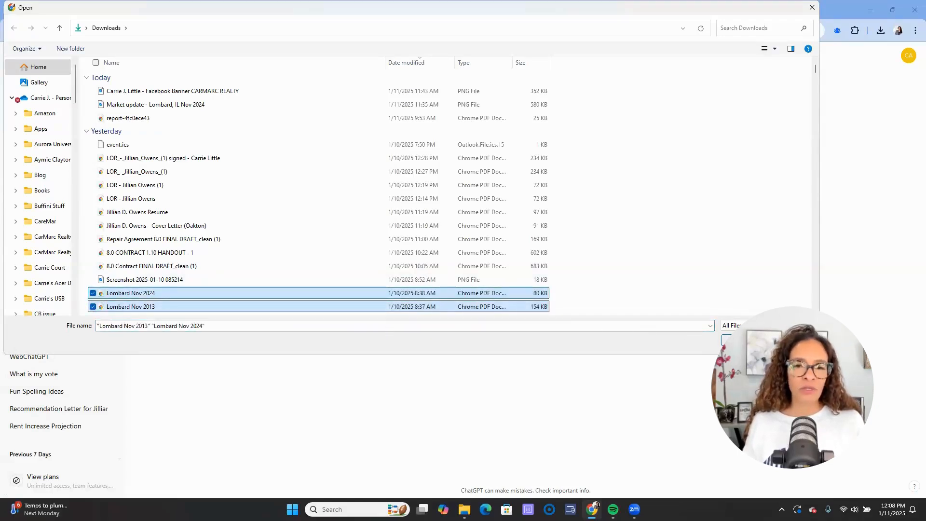
left_click(743, 340)
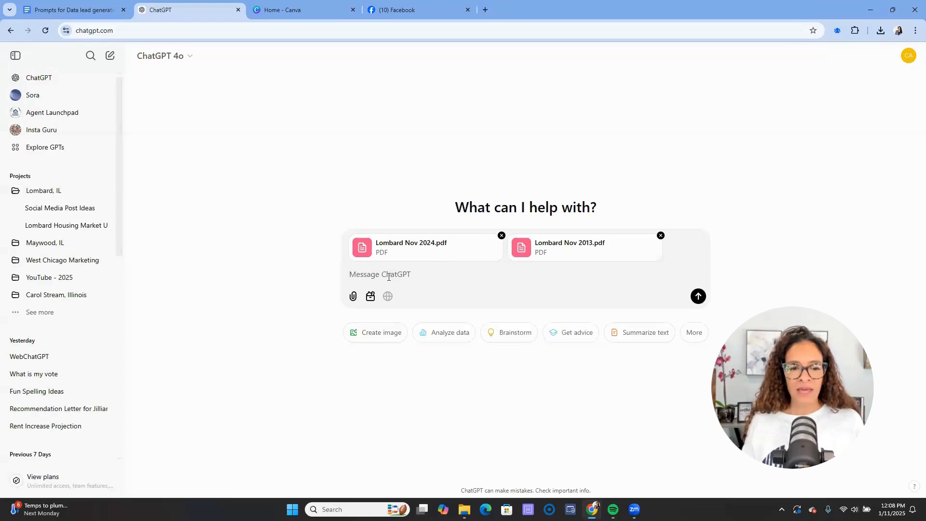
- Paste and send the prompt for a 2013-versus-2024 Lombard market letter with a table and call to action
key("ctrl+v")
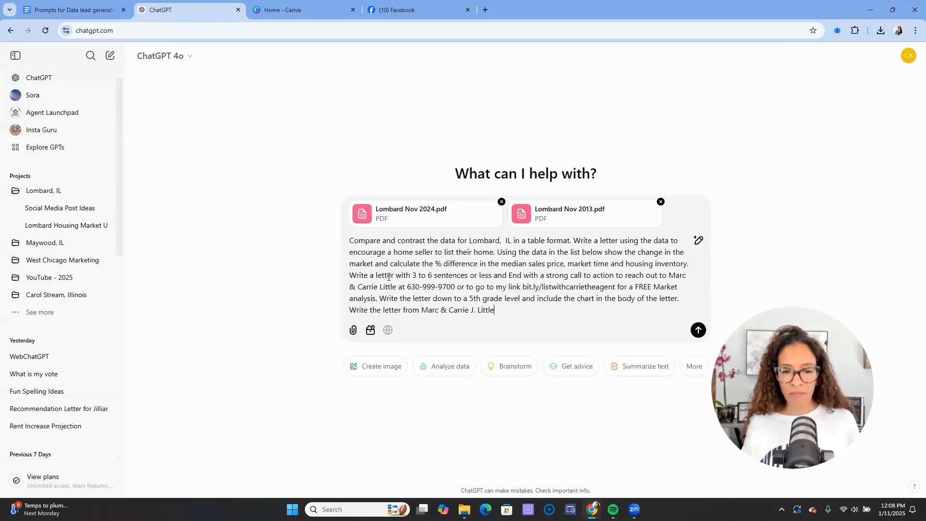
left_click(698, 331)
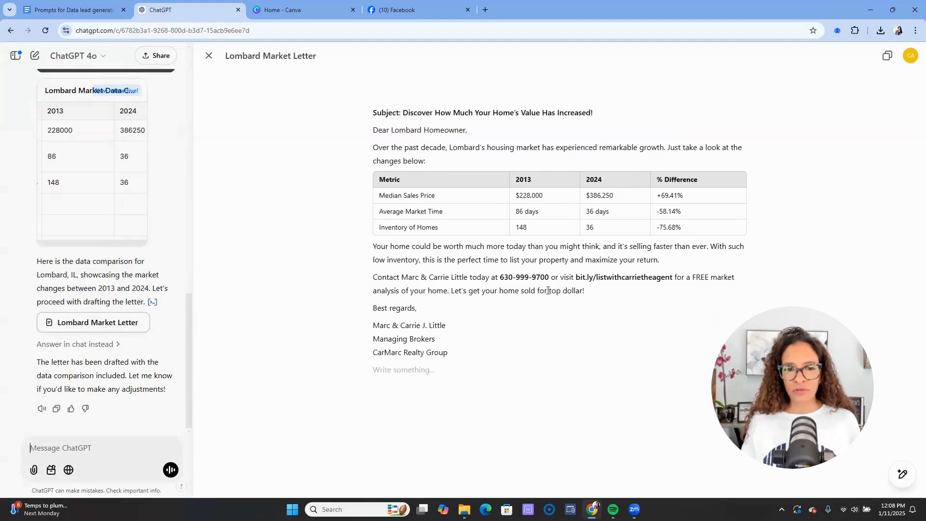
- Search Canva's designs for 'flyer' and create a blank Flyer (Portrait 8.5 × 11 in)
left_click(299, 12)
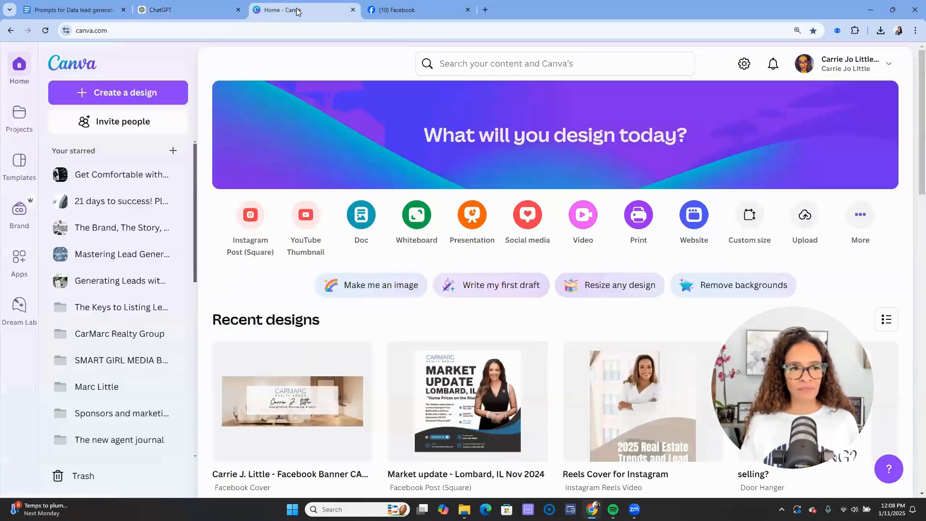
left_click(126, 96)
type("faceb")
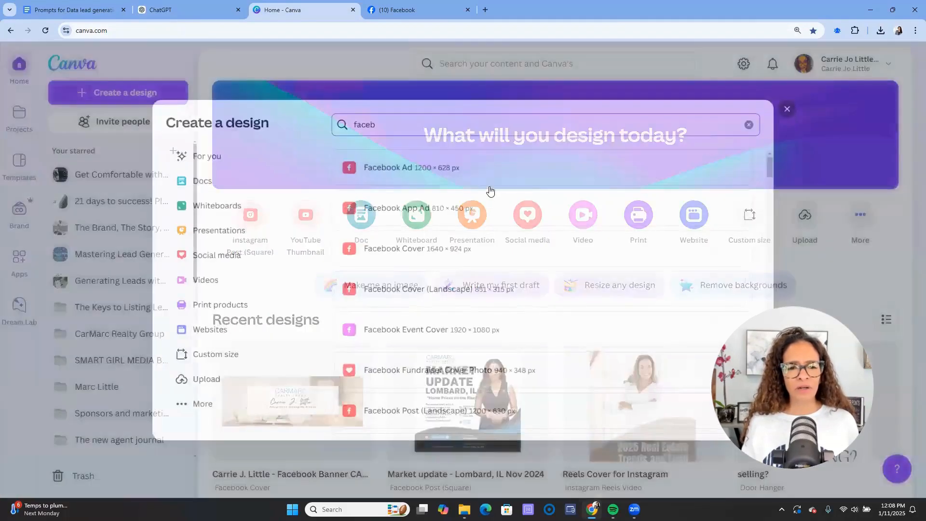
key("ctrl+a")
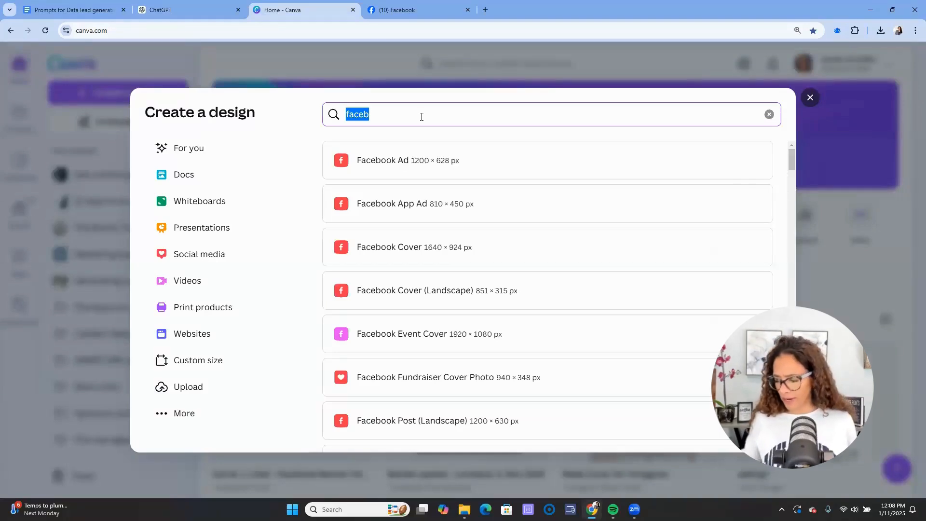
type("liette")
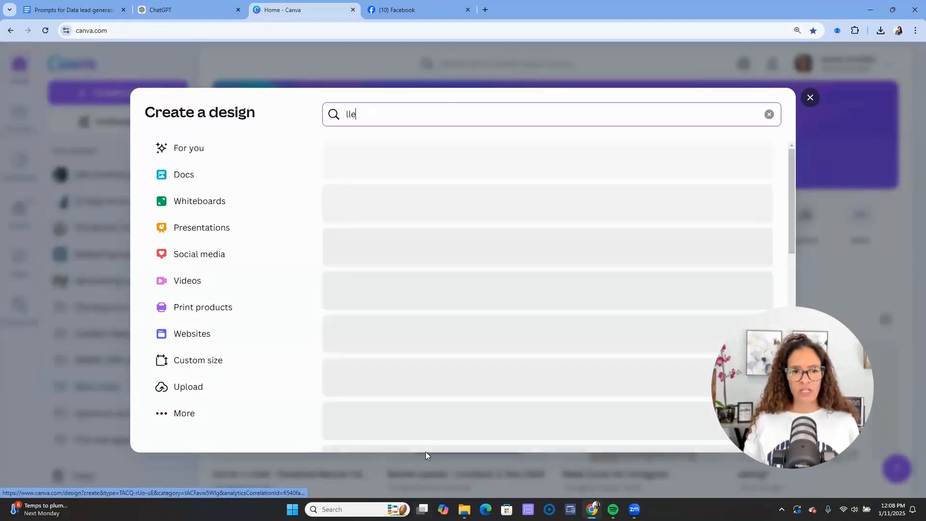
key("BackSpace")
key("BackSpace")
key("BackSpace")
key("BackSpace")
key("BackSpace")
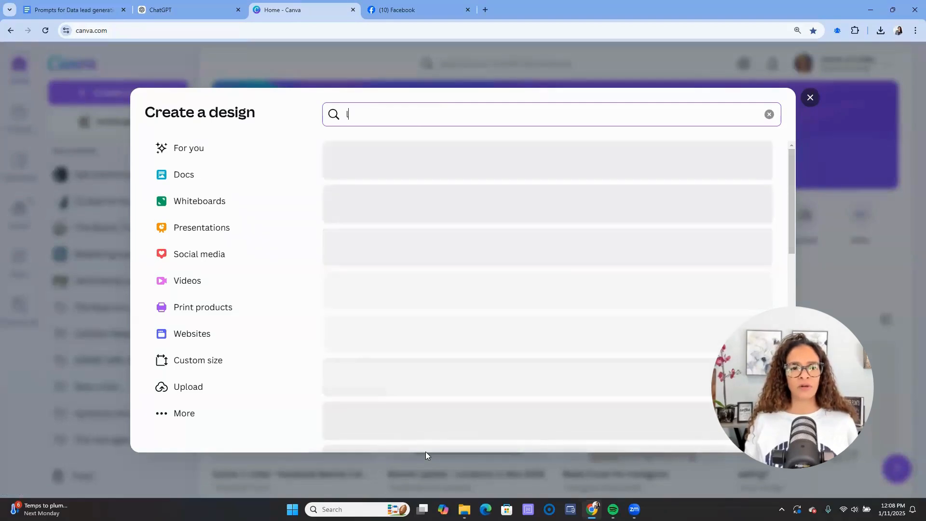
key("BackSpace")
type("flyer")
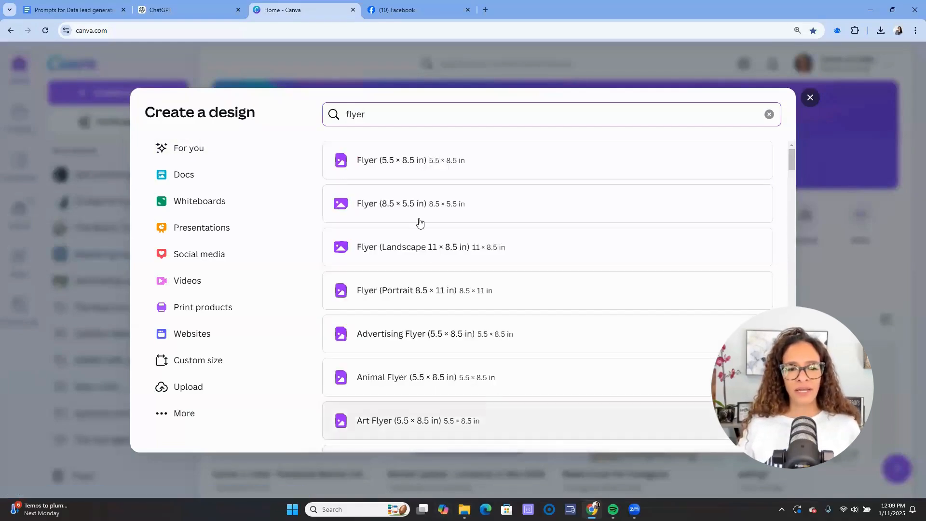
left_click(447, 299)
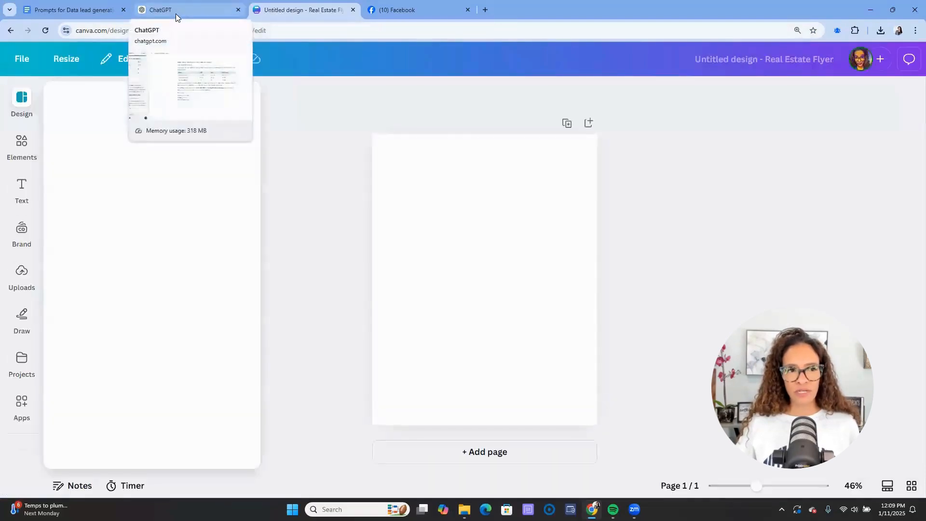
left_click(175, 13)
- Select the letter from 'Dear Lombard Homeowner,' through 'CarMarc Realty Group' and return to Canva
left_click(373, 131)
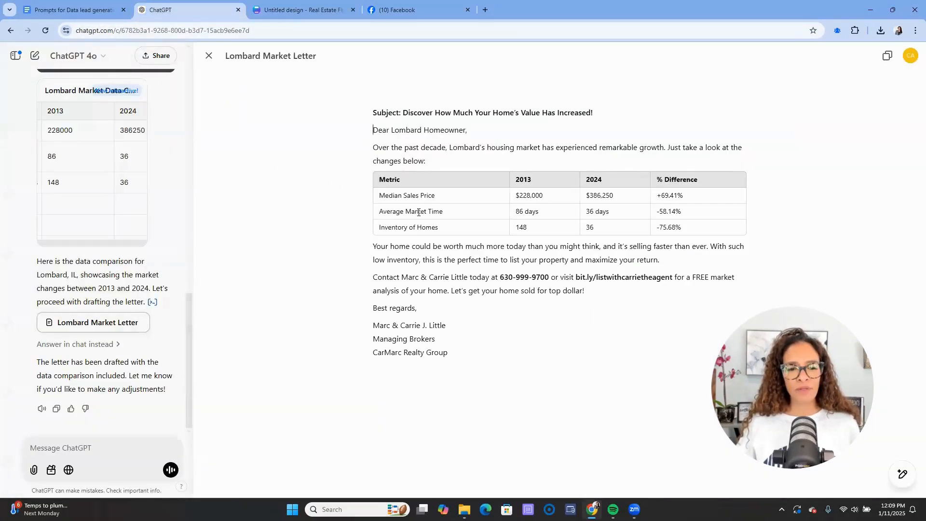
left_click_drag(448, 353, 362, 134)
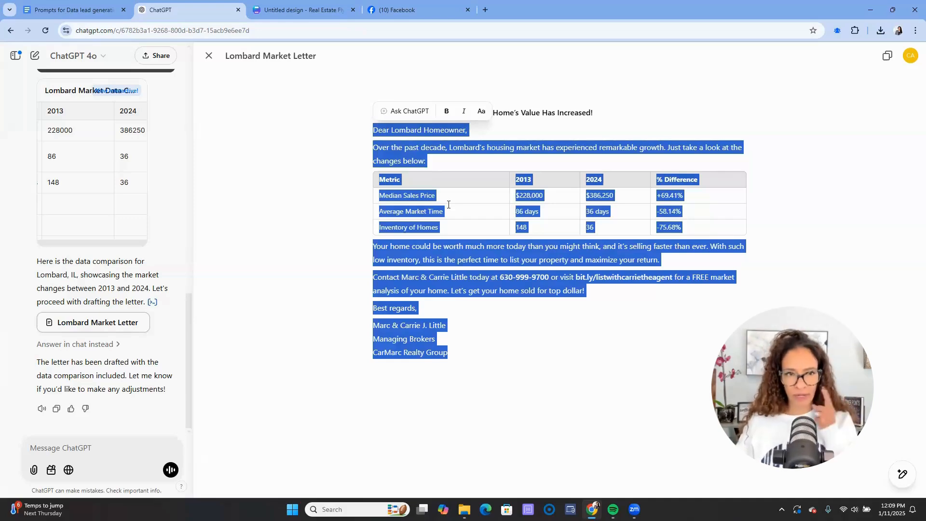
left_click(304, 12)
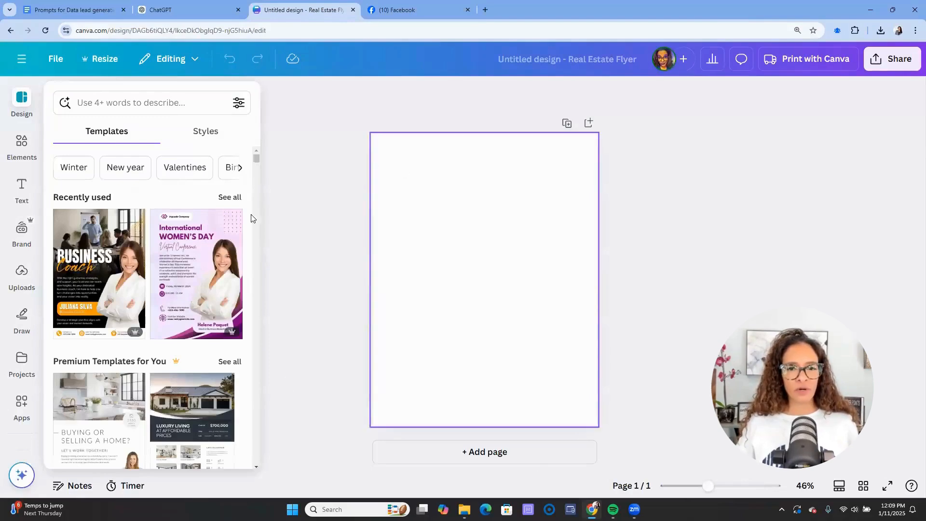
- Add a body text box with font size 12, left-aligned
left_click(19, 187)
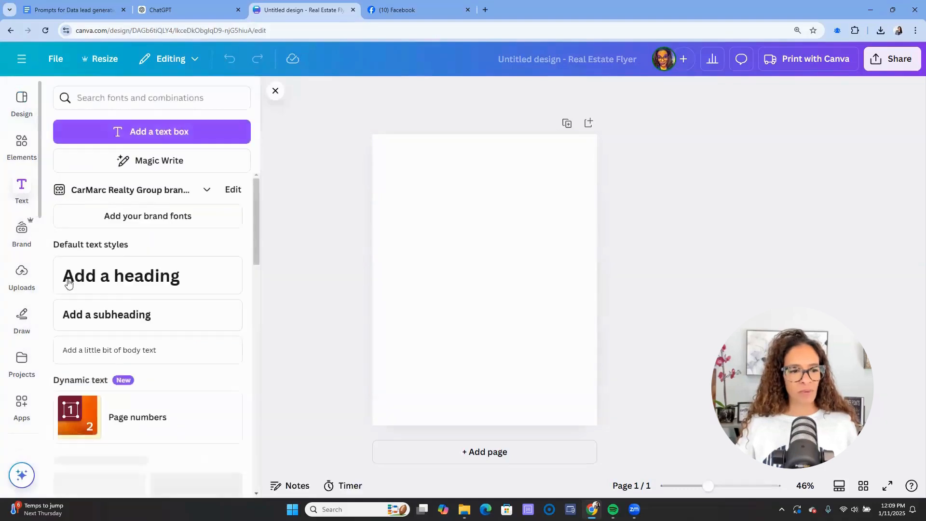
left_click(120, 358)
left_click(421, 97)
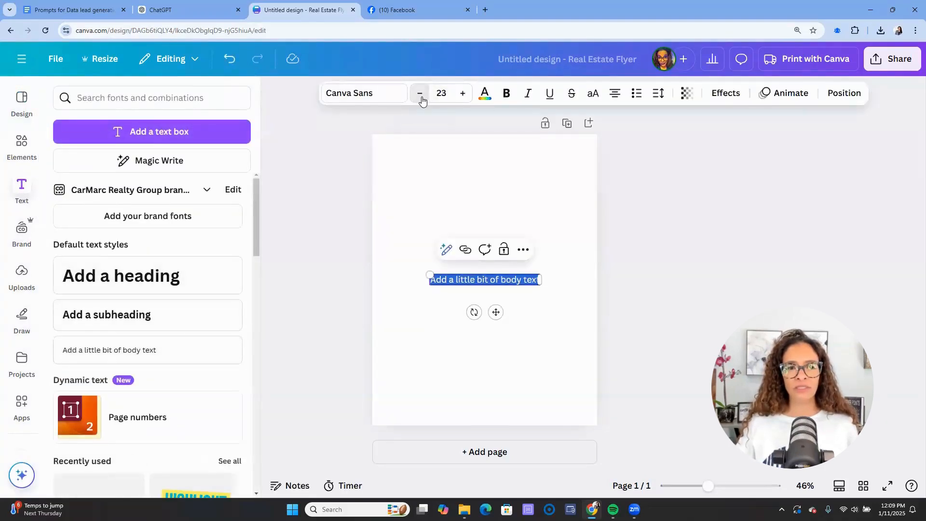
left_click(421, 98)
left_click(421, 99)
left_click(422, 99)
left_click(421, 99)
left_click(422, 99)
left_click(422, 99)
left_click(421, 100)
left_click(421, 99)
left_click(422, 99)
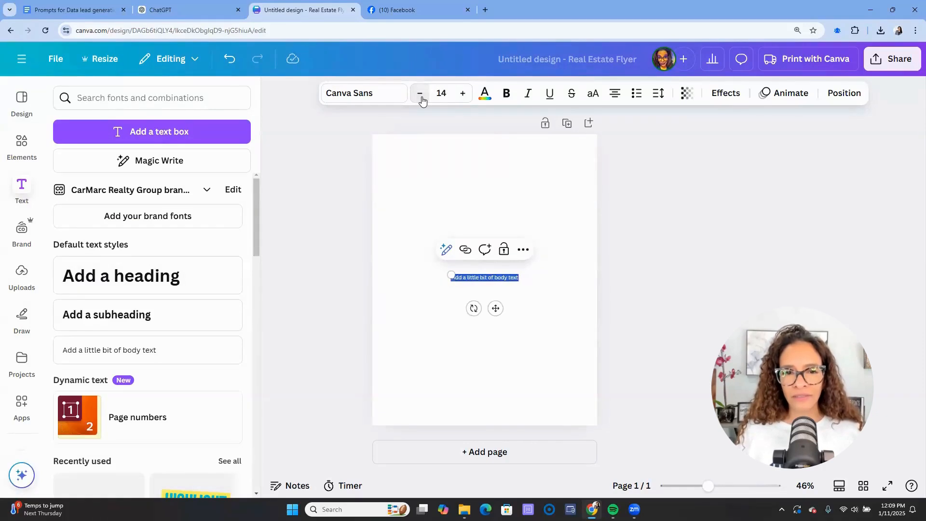
left_click(421, 100)
left_click(422, 99)
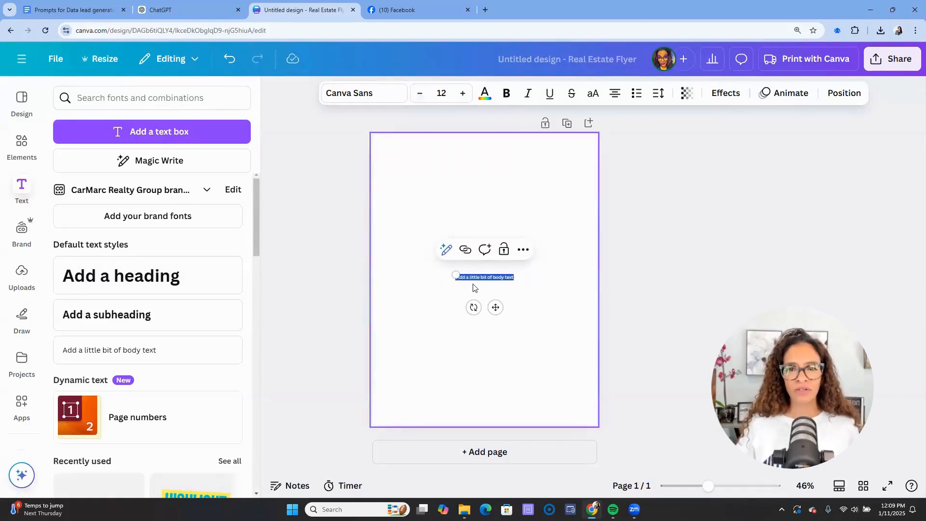
left_click(616, 100)
- Replace the placeholder with the pasted Lombard letter and move the box toward page centre
double_click(508, 277)
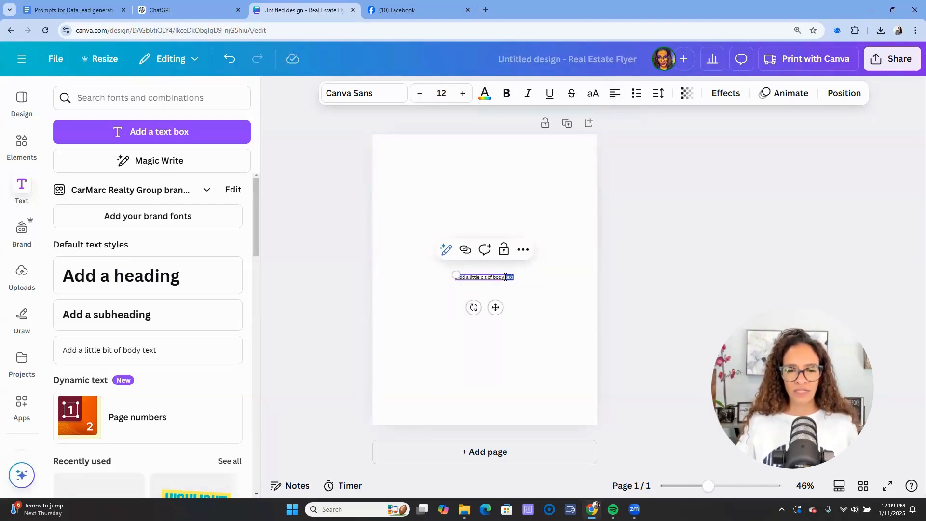
triple_click(505, 277)
key("ctrl+v")
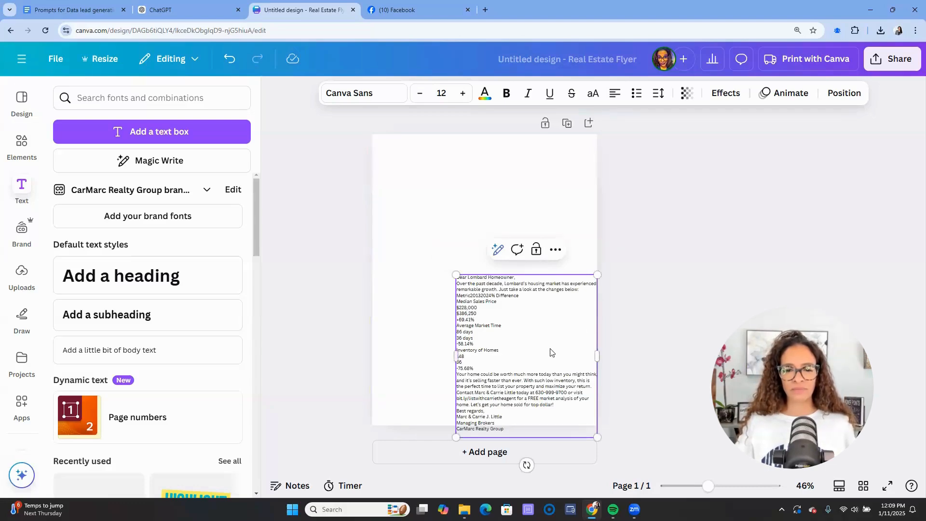
left_click_drag(550, 349, 506, 278)
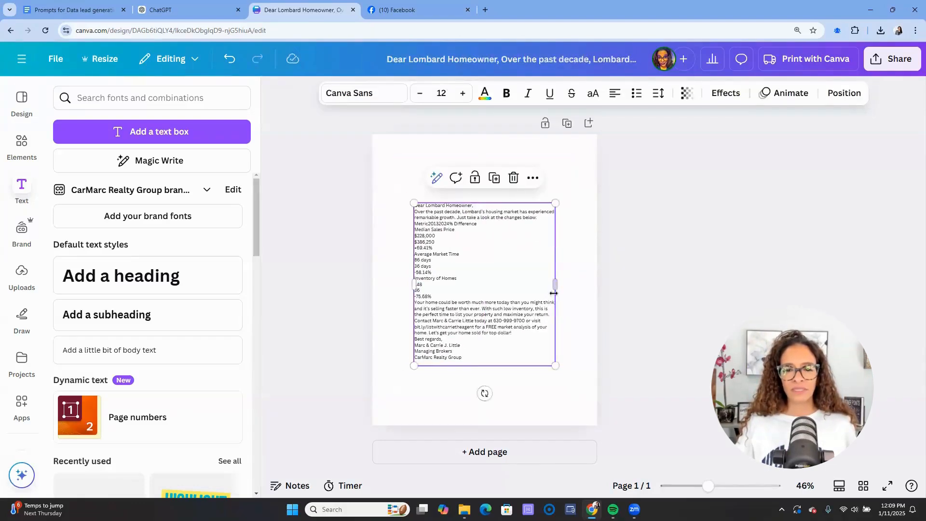
- Delete the garbled table lines, adjust the text box width, and add spacing after the intro and greeting
left_click(464, 286)
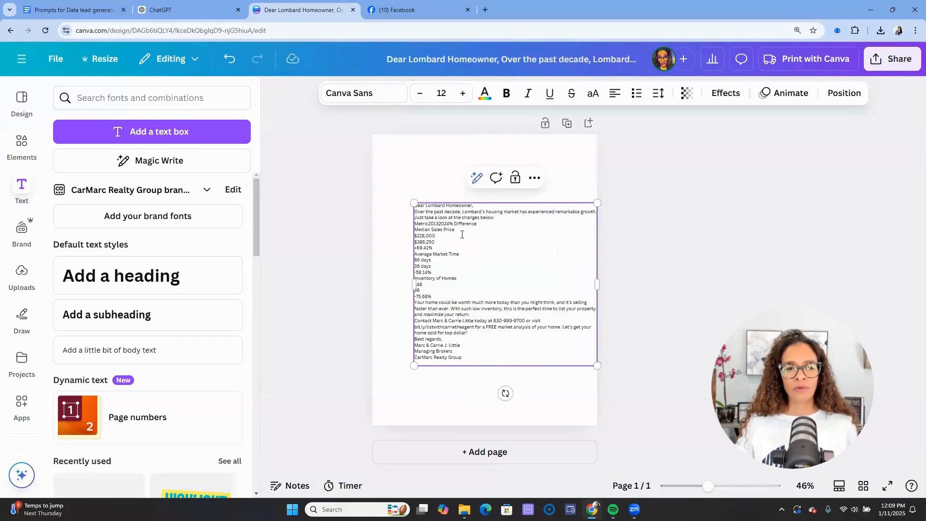
left_click_drag(504, 217, 500, 296)
key("BackSpace")
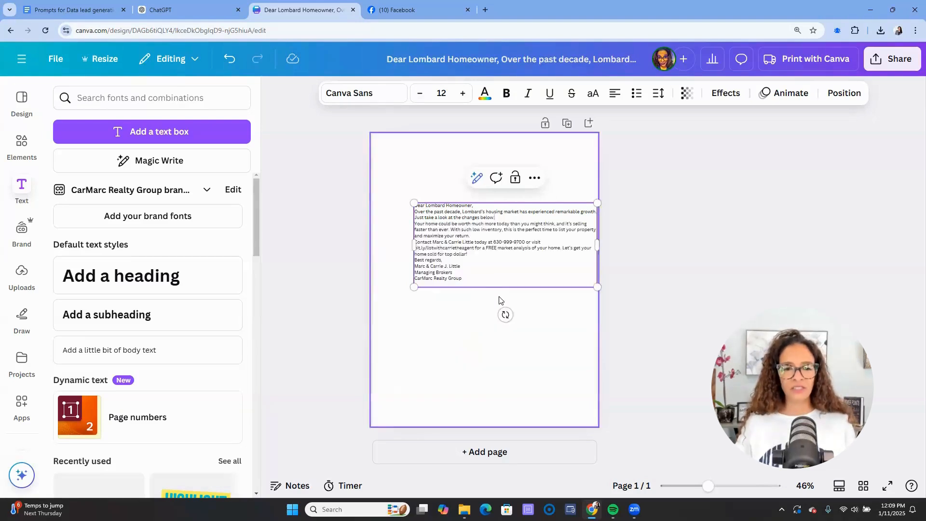
key("Return")
key("Return")
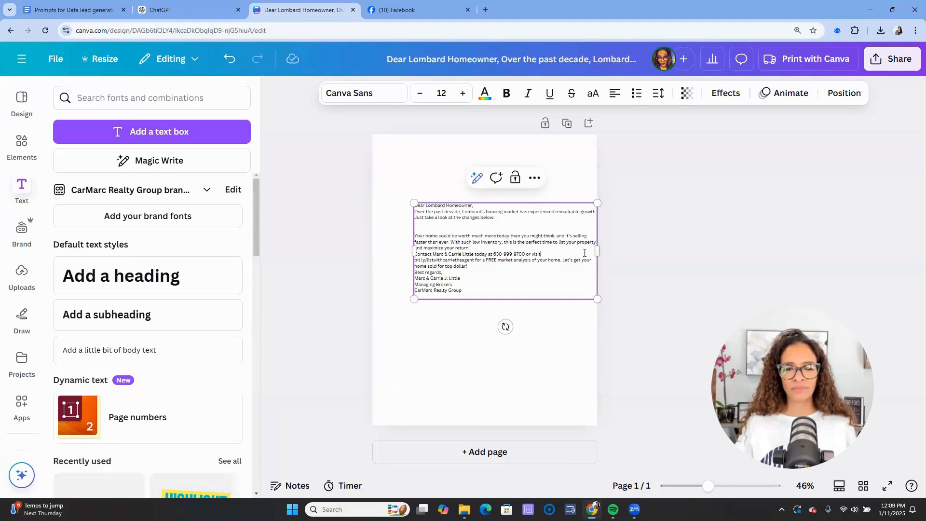
left_click_drag(597, 250, 580, 250)
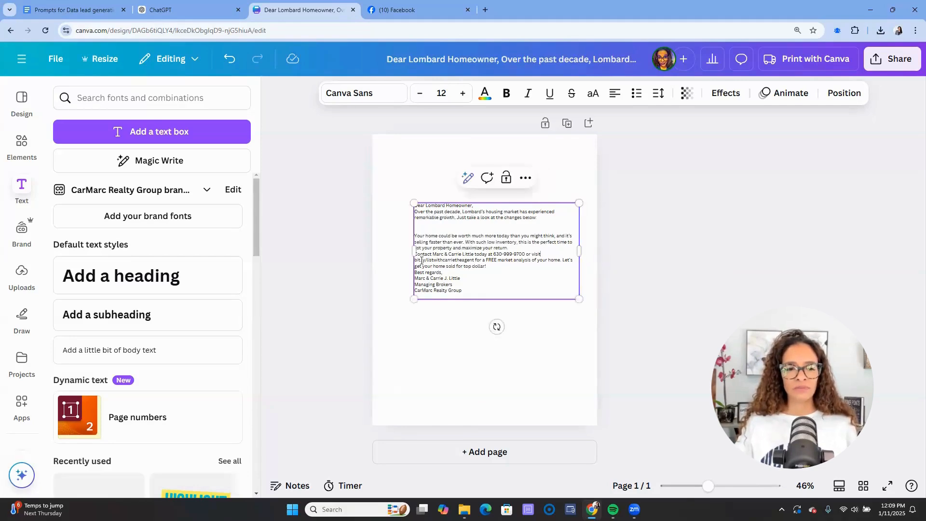
left_click_drag(398, 261, 390, 261)
key("Return")
key("Return")
key("Return")
key("Return")
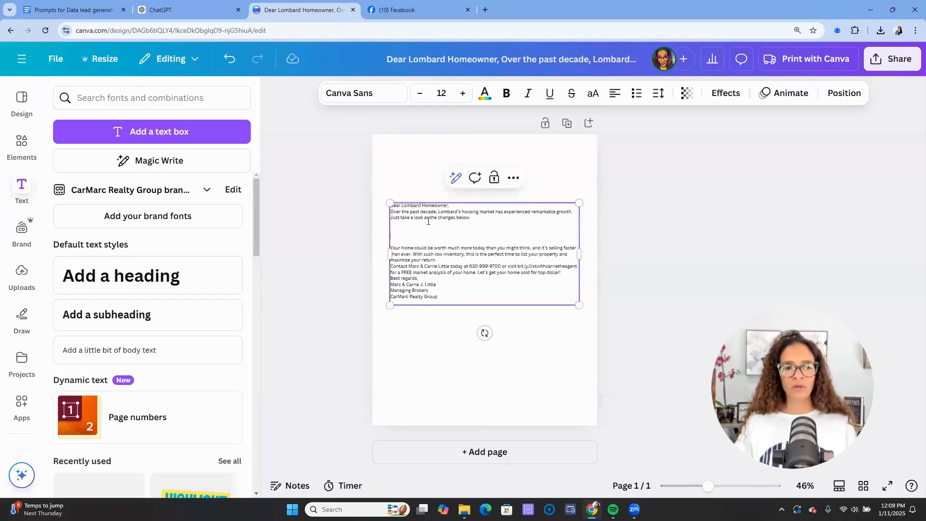
key("Return")
key("Return")
key("Return")
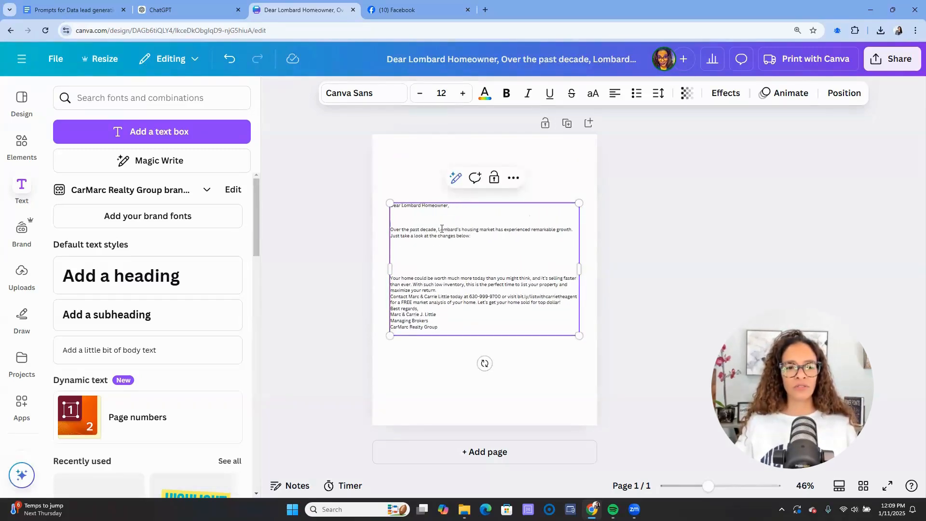
- Insert the date 'Januar 13th, 2024' above the greeting and add blank lines before the contact paragraph and 'Best regards,'
triple_click(418, 207)
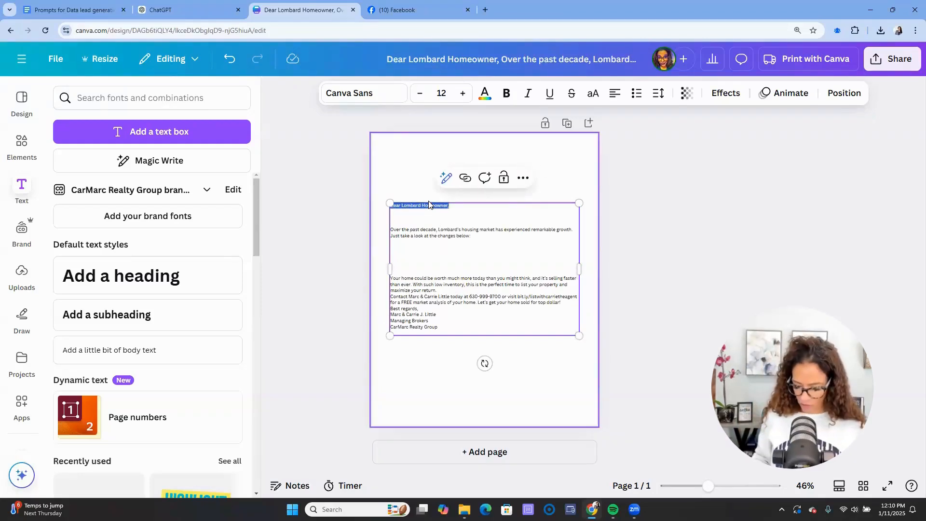
left_click(429, 205)
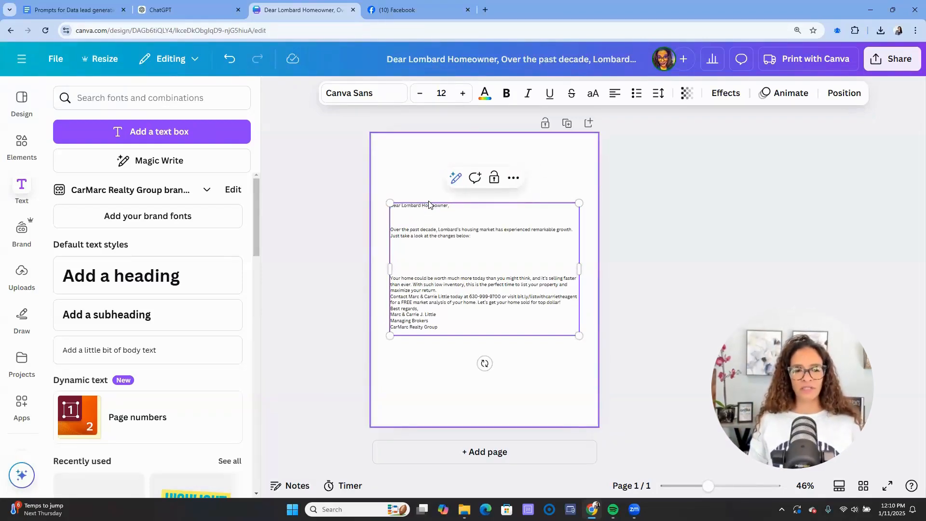
type("Janu")
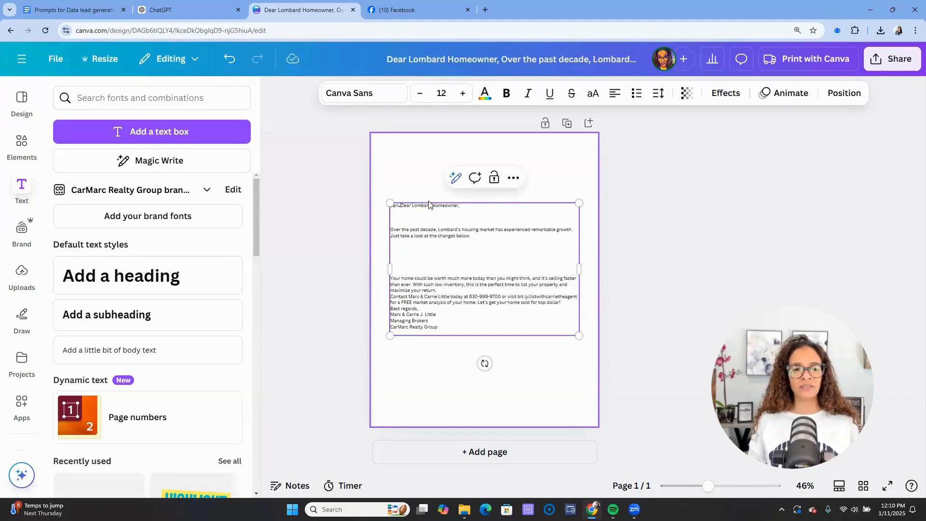
type("ar 13")
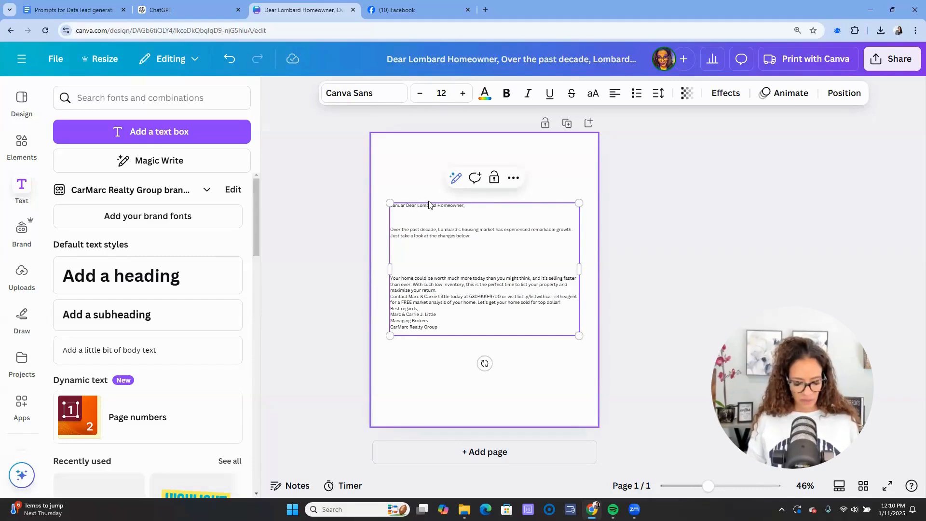
type("th, ")
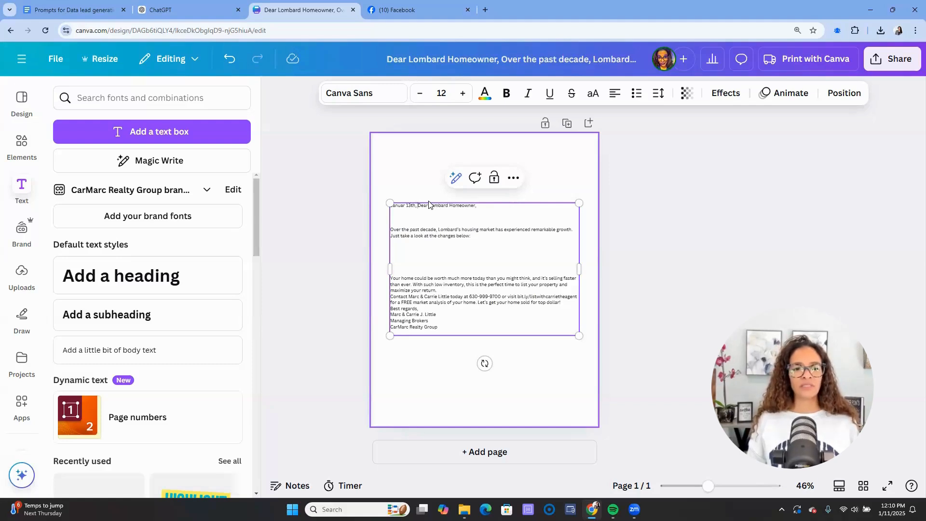
type("2024")
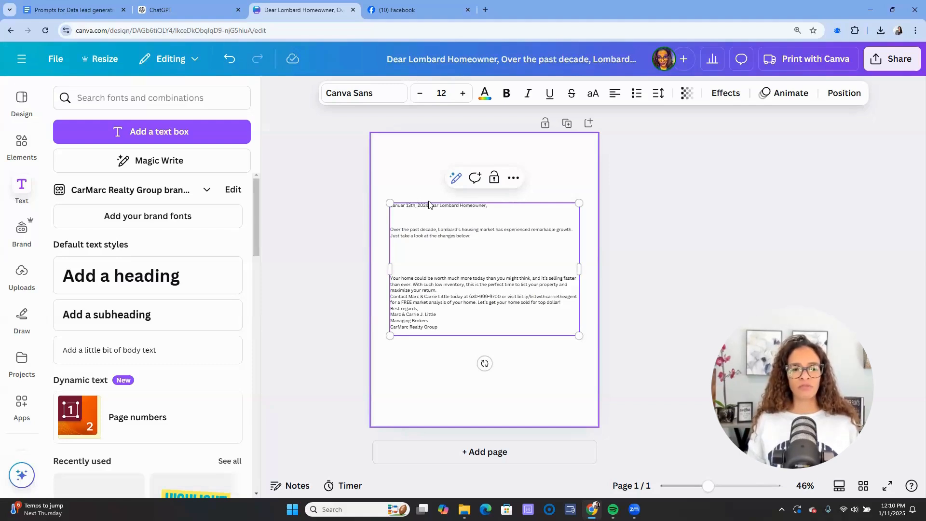
key("Return")
key("Return")
key("Return")
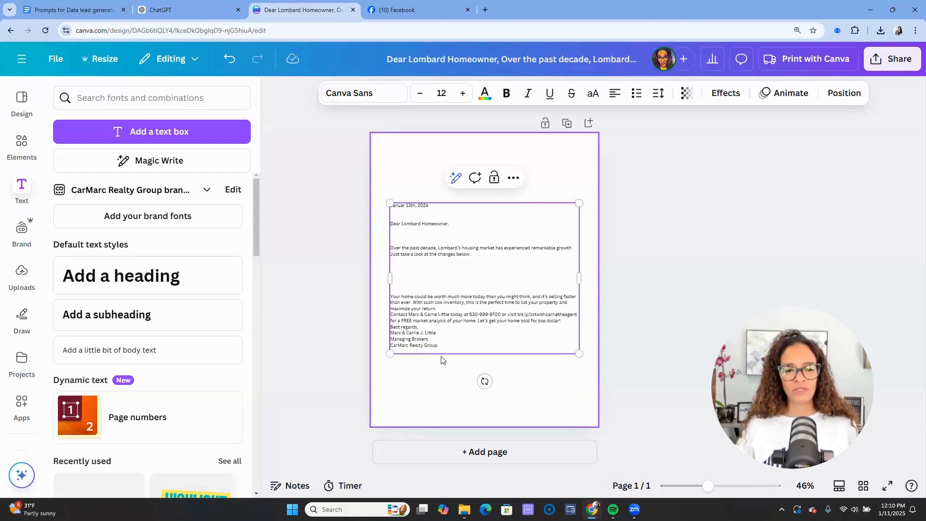
left_click(575, 319)
key("Return")
key("Return")
left_click(482, 308)
key("Return")
key("Return")
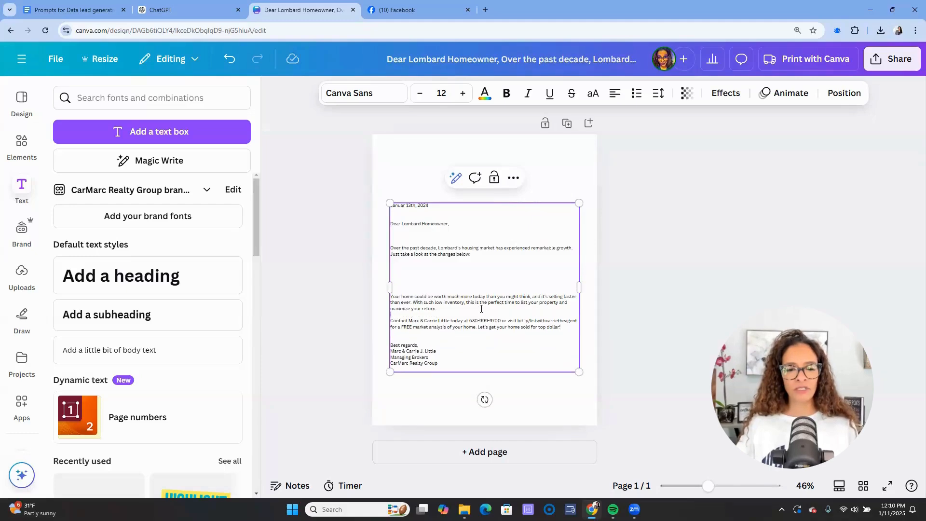
left_click(655, 297)
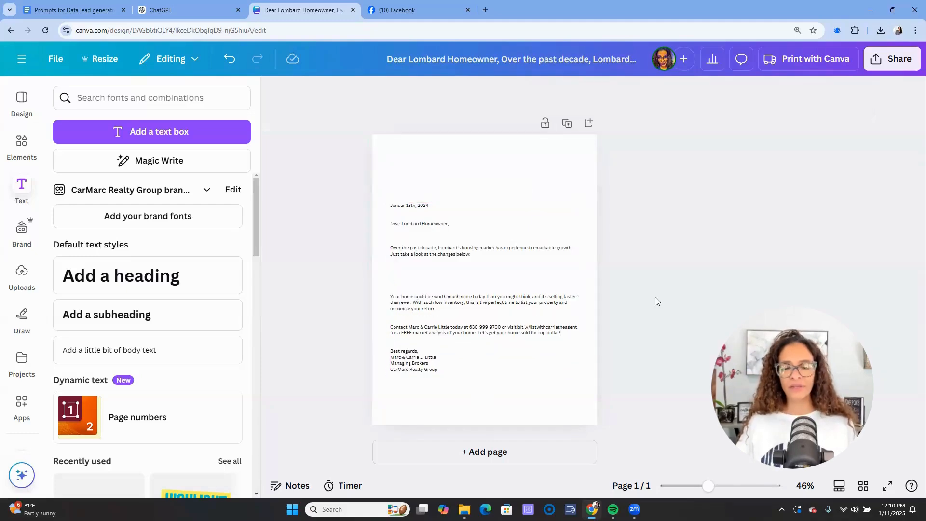
- Copy the full Lombard Market Letter with ChatGPT's Copy button and return to Canva
left_click(193, 10)
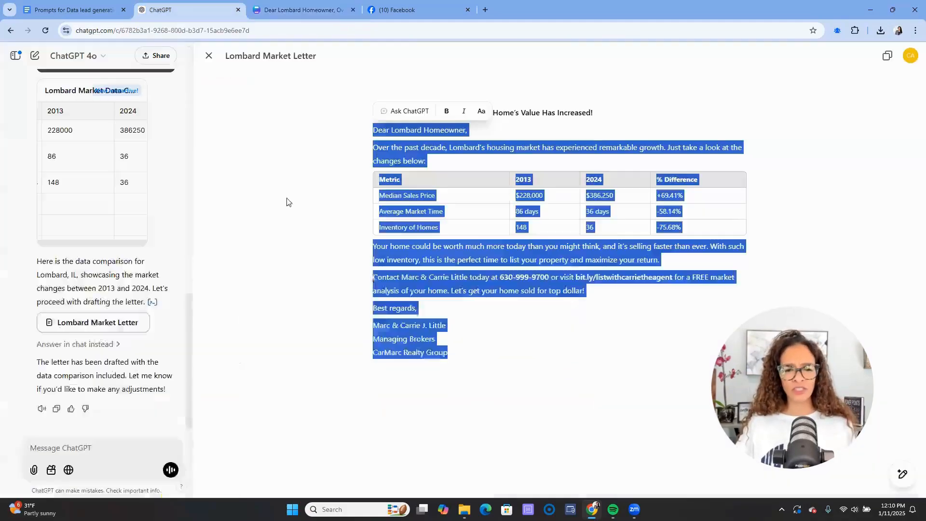
left_click(488, 340)
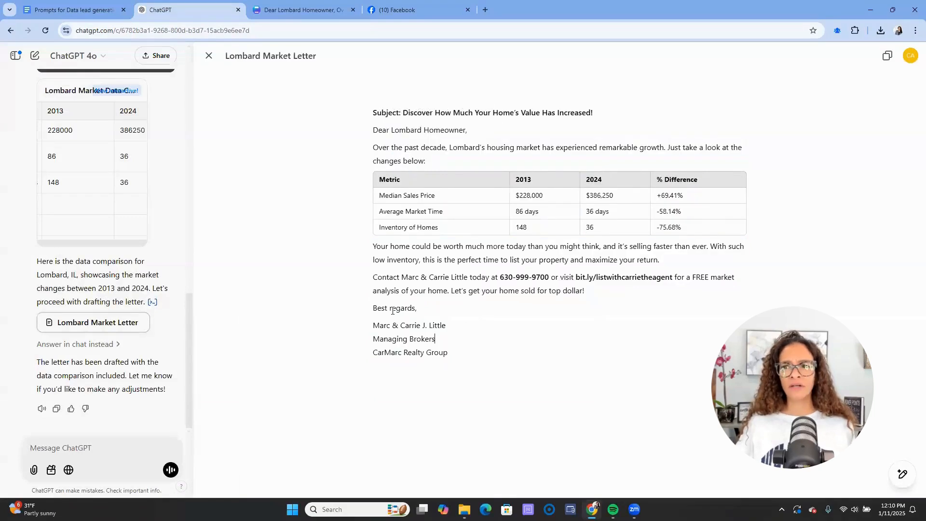
left_click(893, 57)
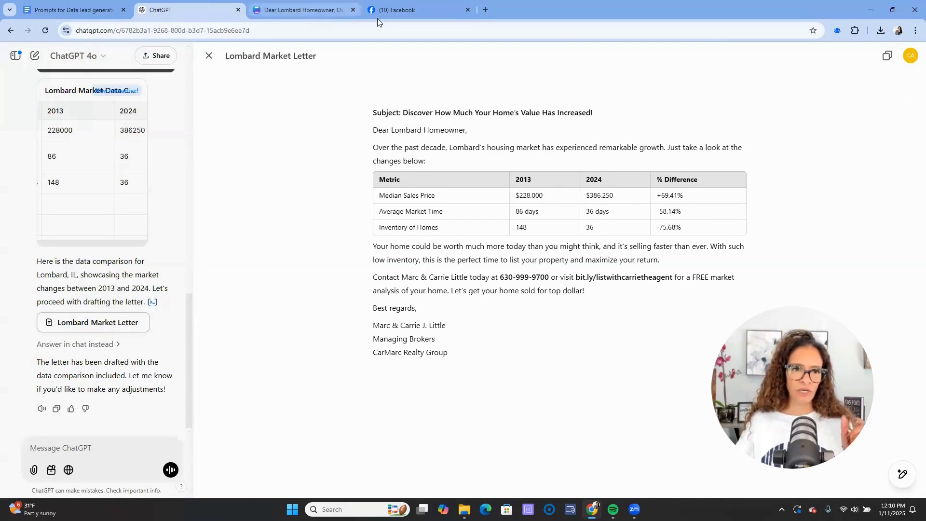
left_click(318, 13)
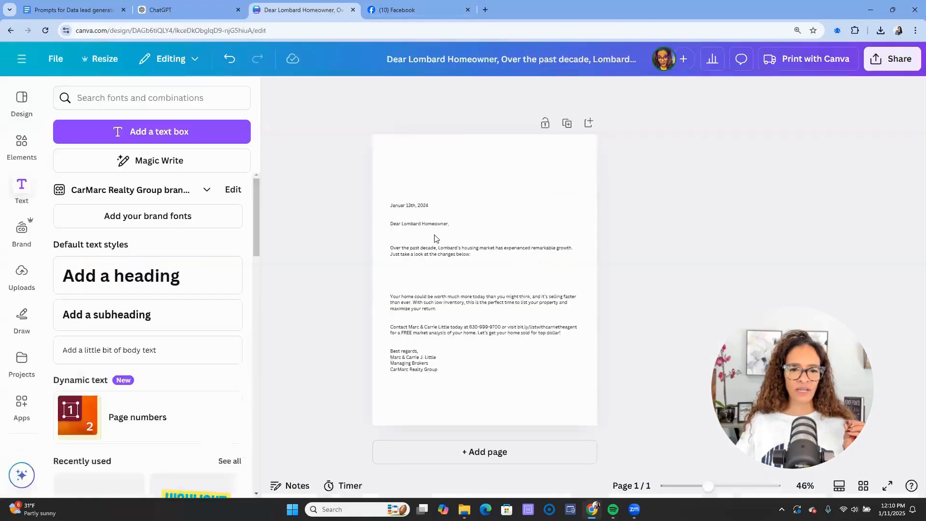
- Add a second page and paste the letter there, left-aligned with a narrowed text box
left_click(588, 125)
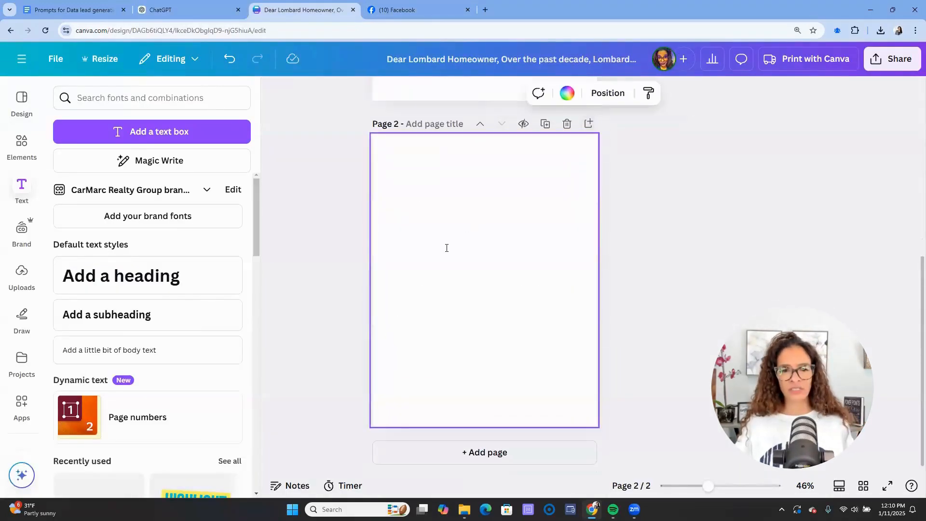
key("ctrl+v")
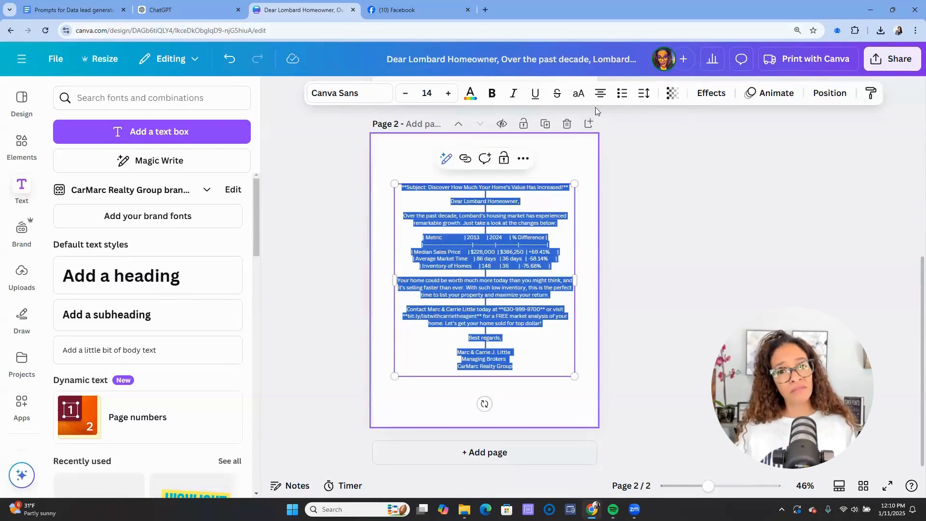
left_click(600, 93)
left_click(720, 250)
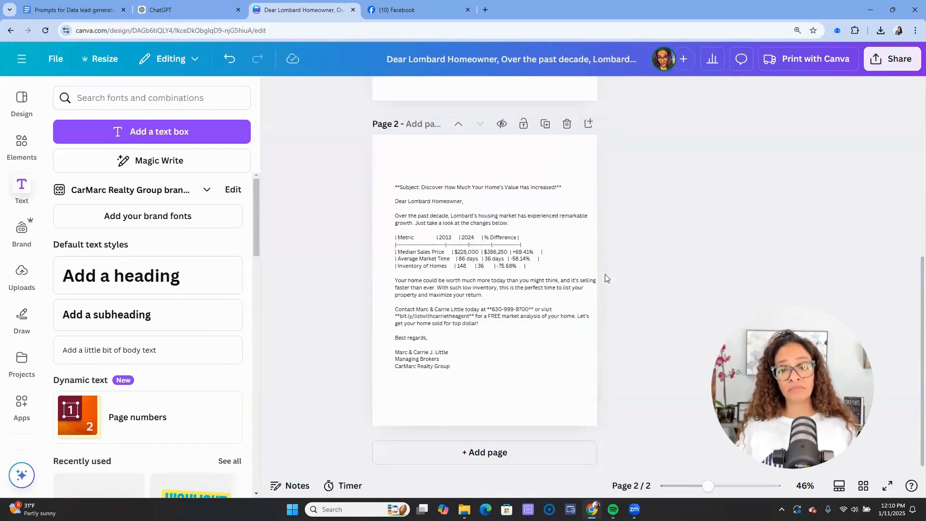
left_click(568, 286)
left_click_drag(585, 281, 584, 285)
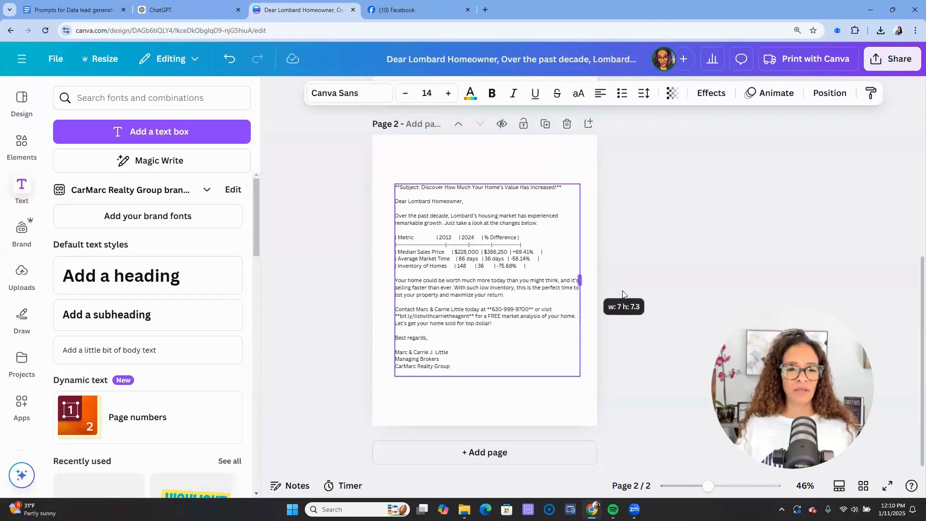
left_click(622, 294)
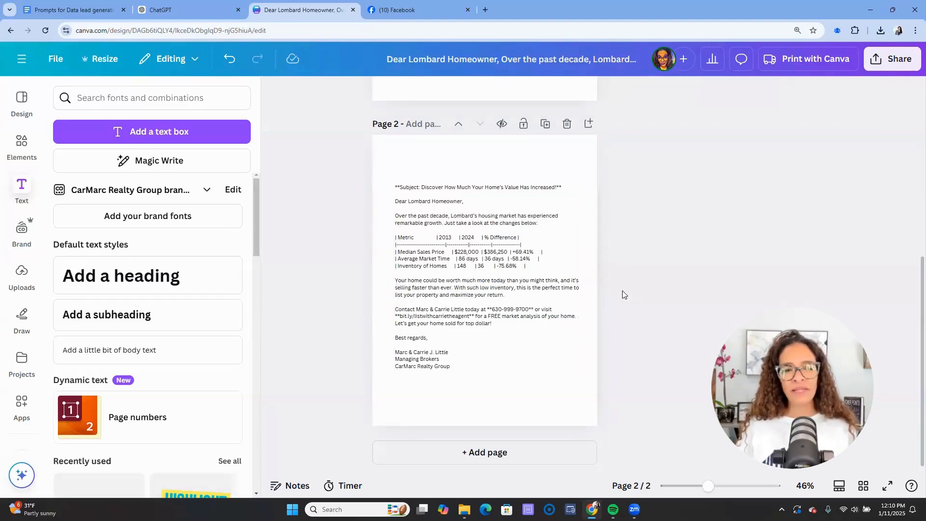
- Narrow page 1's letter text box slightly from the left
scroll(621, 291, "up", 5)
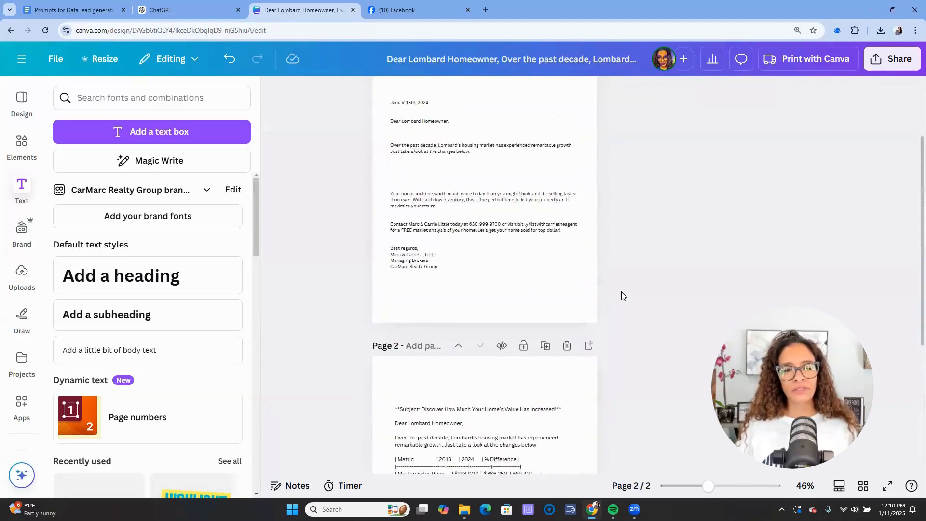
left_click(496, 304)
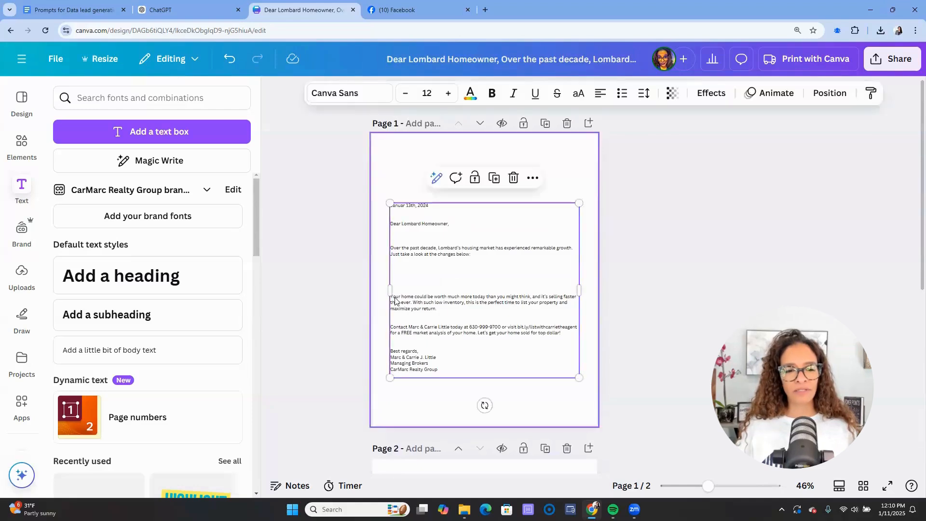
left_click_drag(390, 291, 394, 292)
left_click(687, 278)
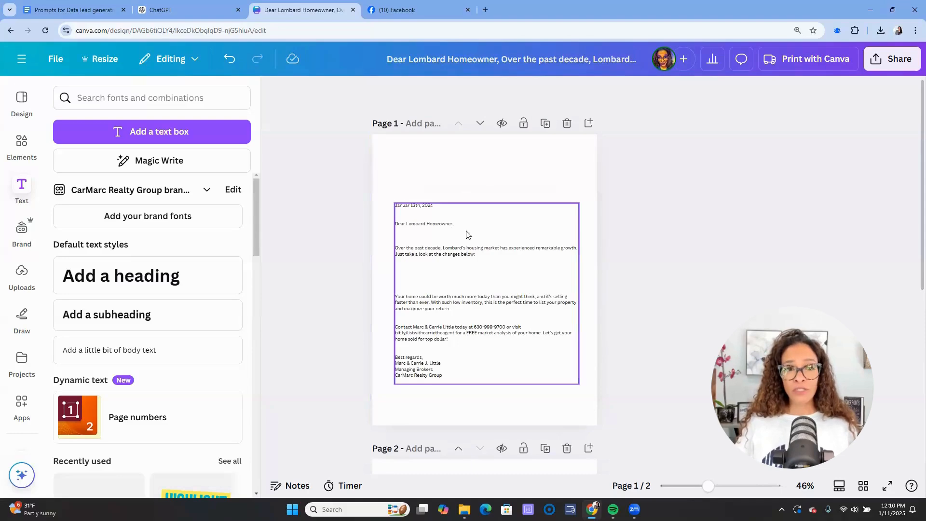
- Snip the 2013-versus-2024 comparison table from the ChatGPT letter and save it as a PNG in Downloads
left_click(188, 10)
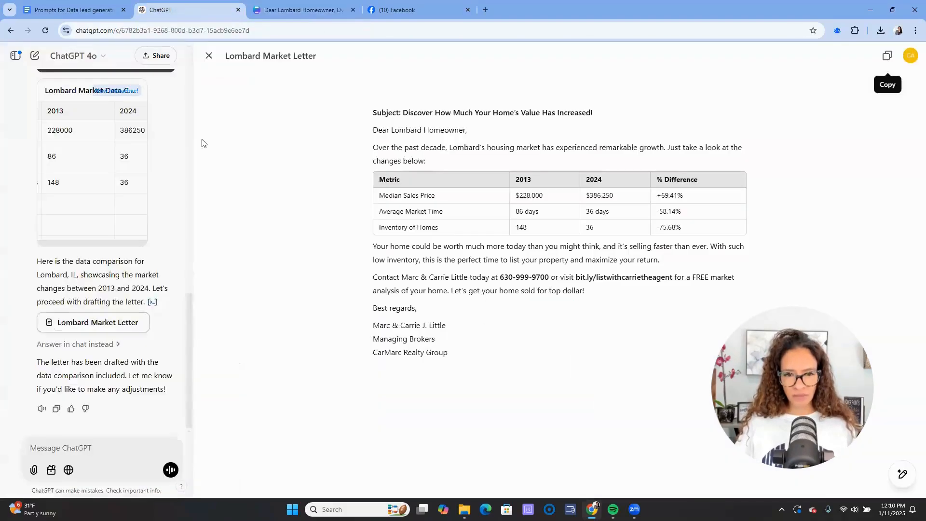
left_click(477, 343)
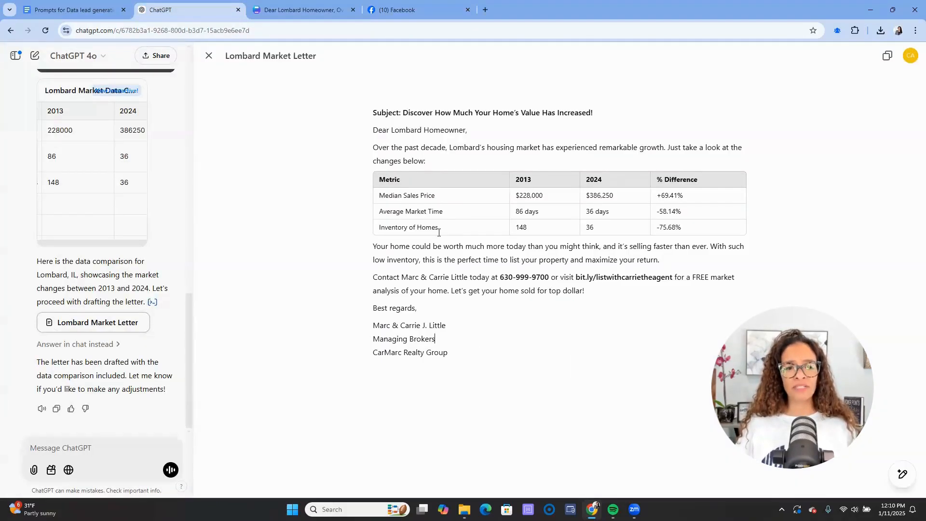
left_click(338, 509)
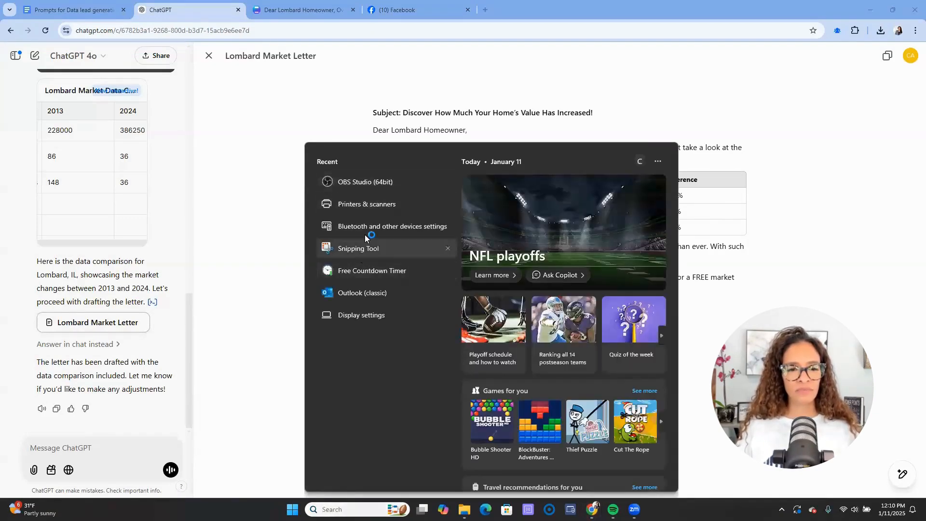
left_click(363, 247)
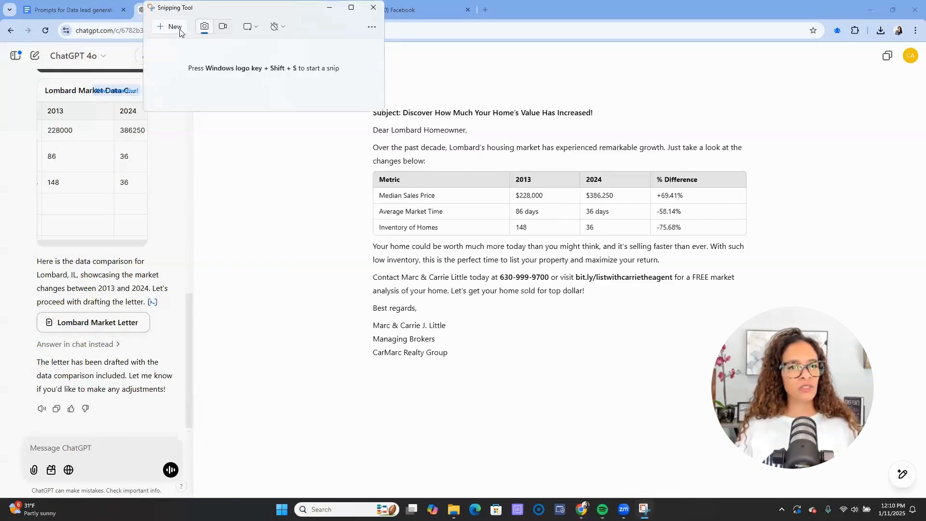
left_click(178, 29)
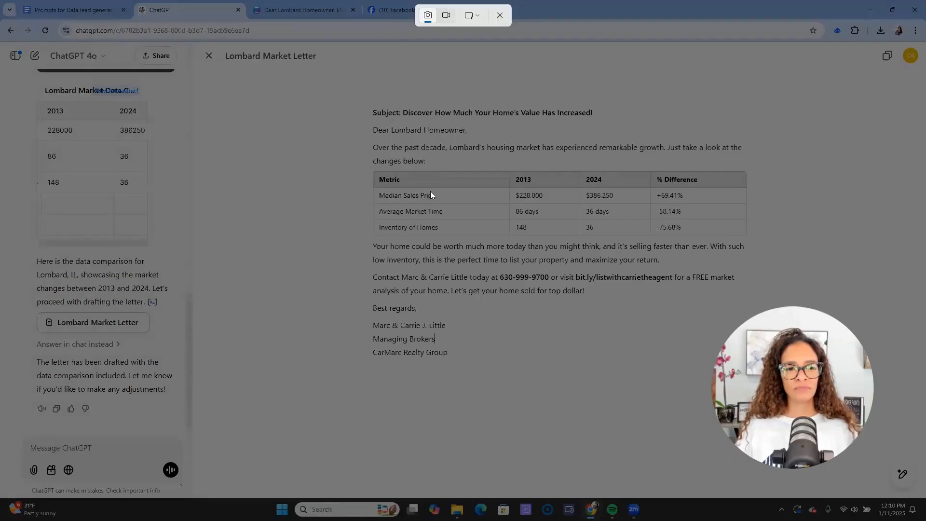
left_click_drag(366, 166, 749, 242)
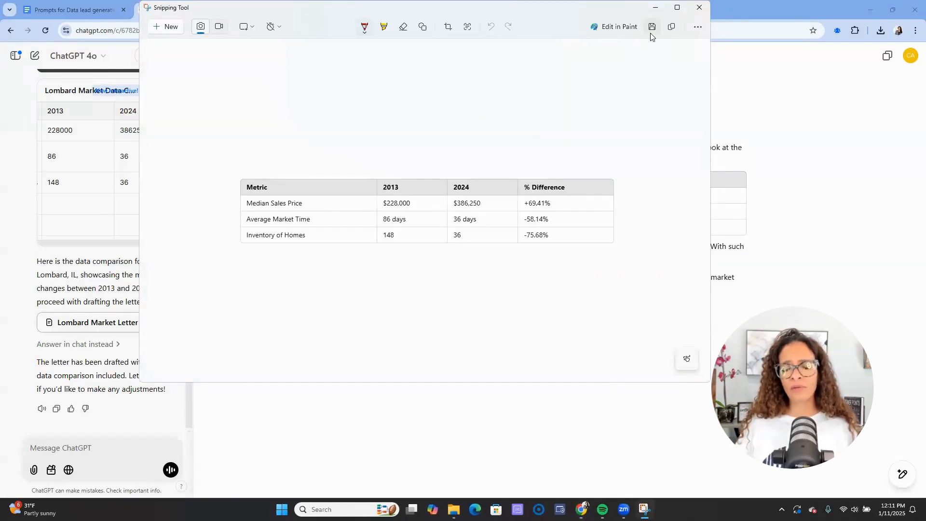
left_click(652, 27)
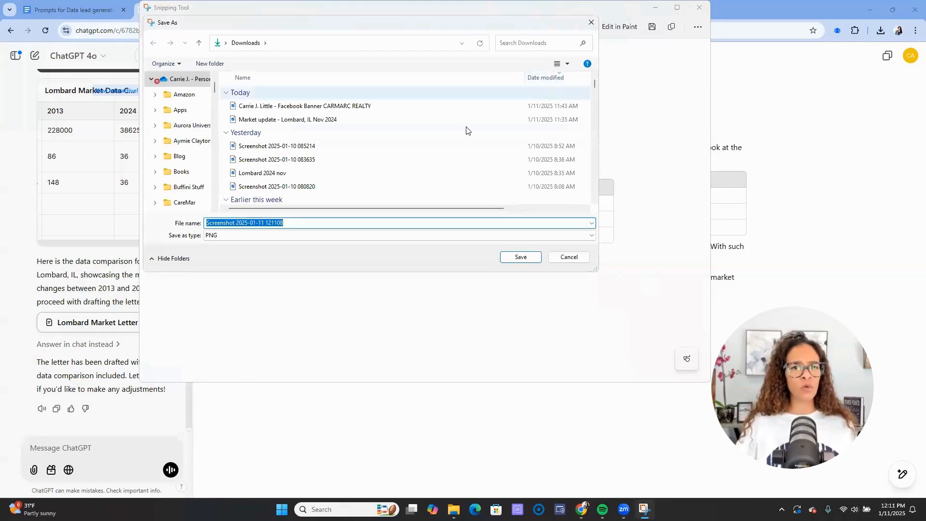
left_click(520, 256)
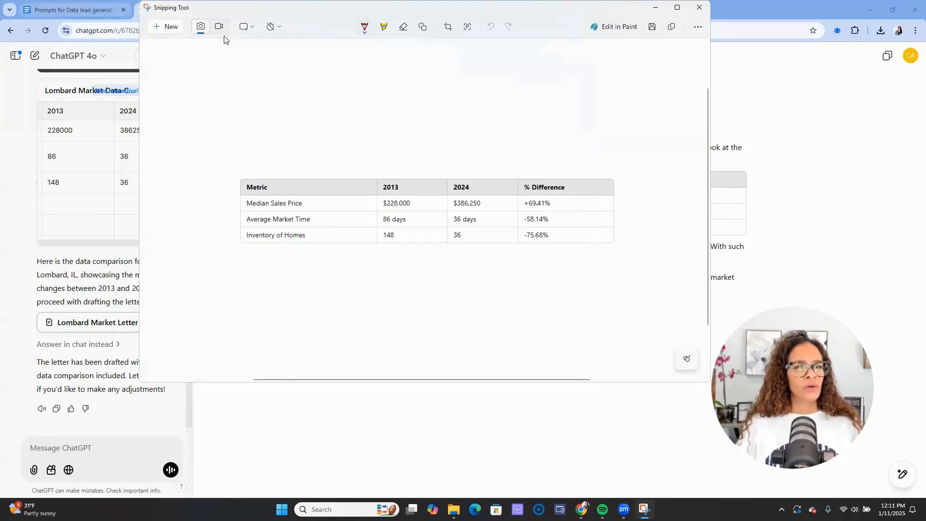
left_click(655, 7)
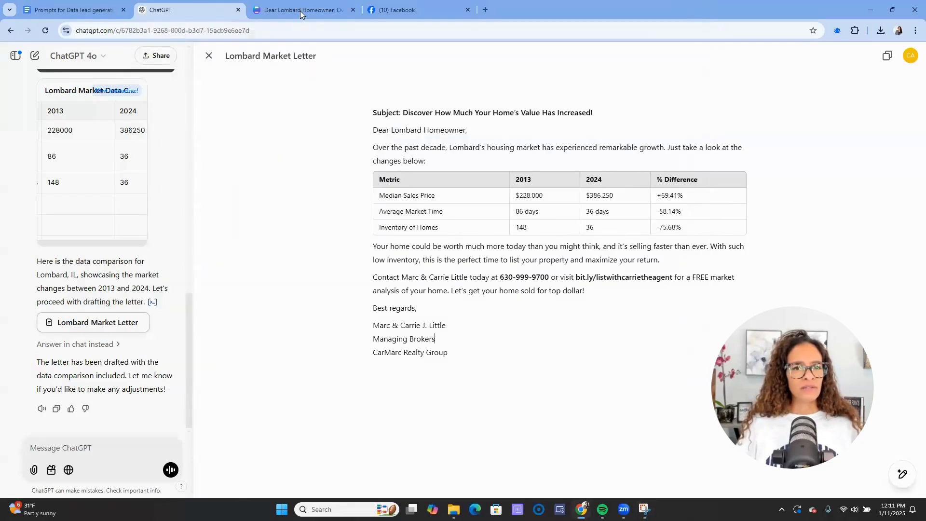
- Upload the table screenshot to Canva, place it on page 1, and enlarge it
left_click(300, 11)
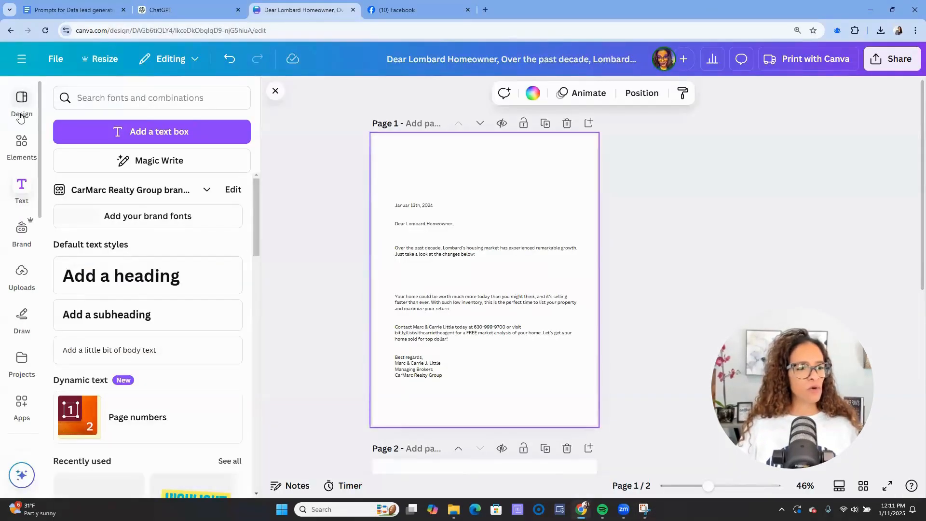
left_click(22, 275)
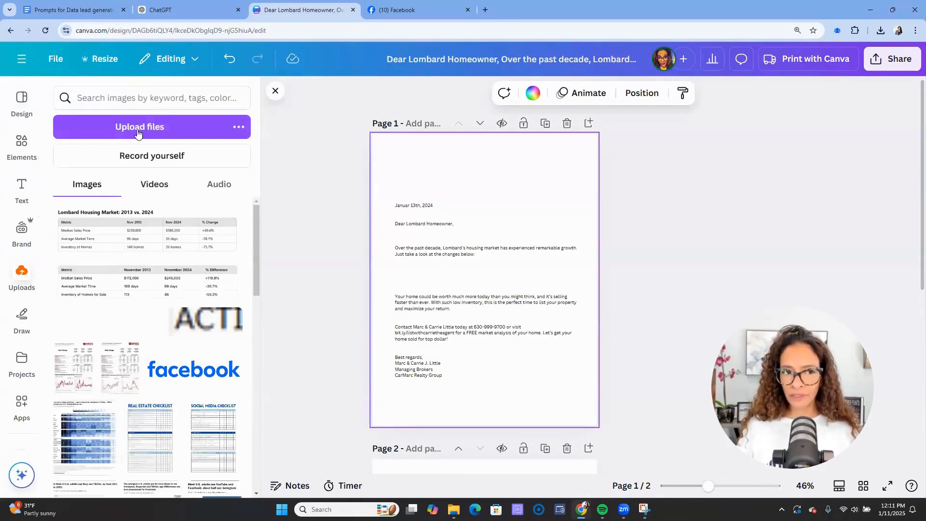
left_click(138, 129)
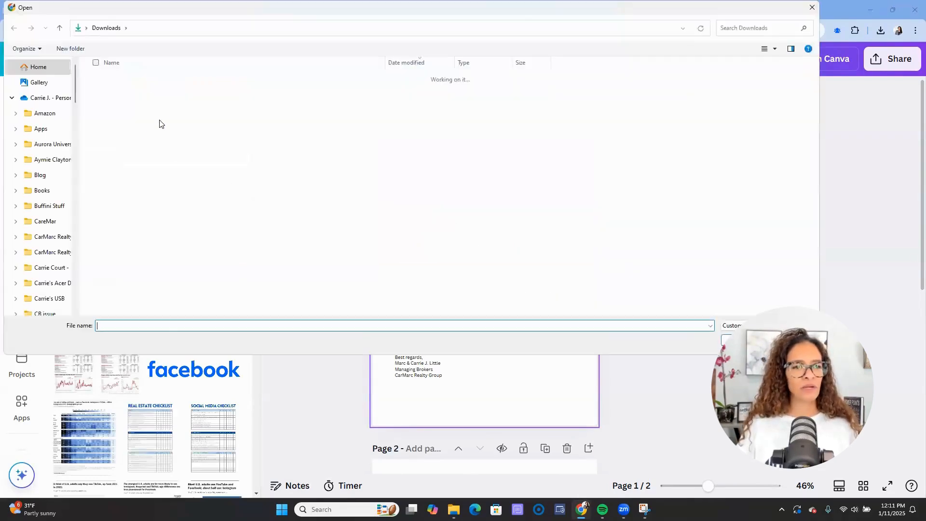
left_click(160, 95)
double_click(160, 92)
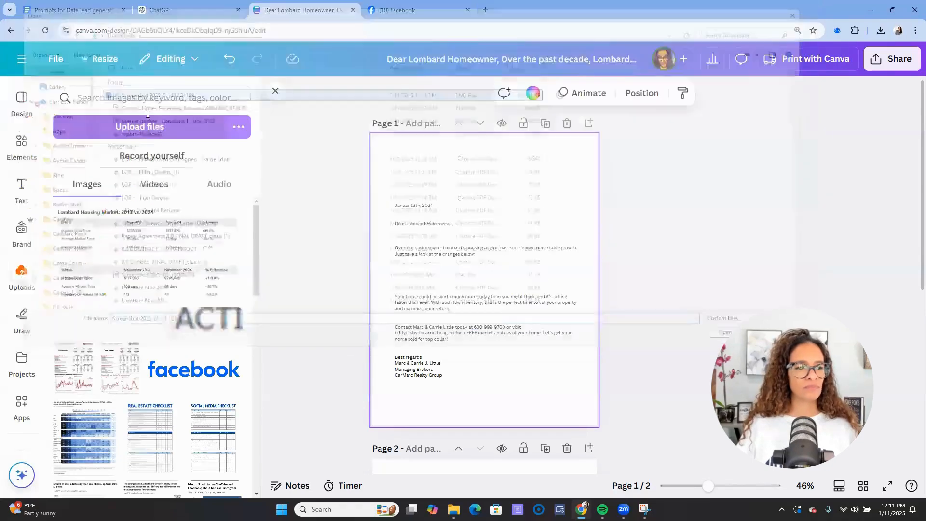
left_click(111, 221)
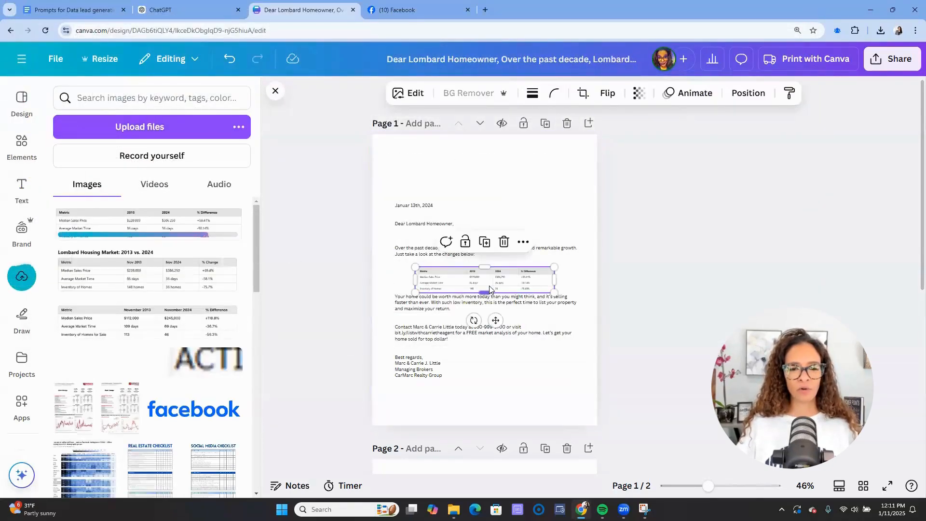
left_click_drag(476, 281, 468, 286)
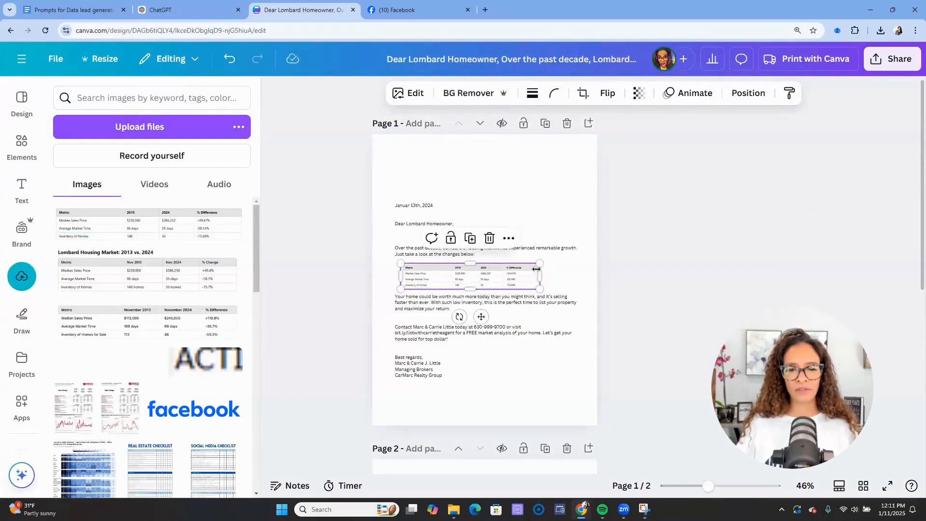
left_click_drag(540, 262, 562, 260)
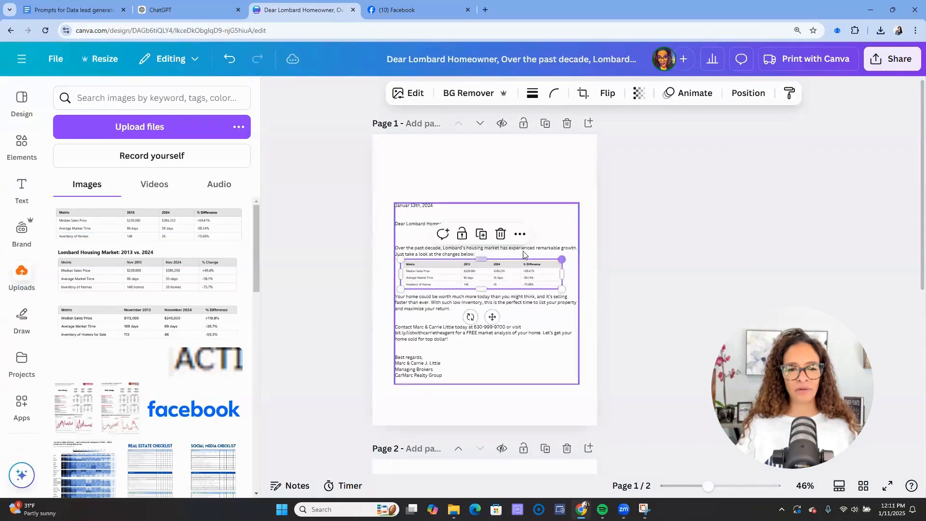
- Open a gap after the intro line, fit the table into it, and shift the letter higher
double_click(517, 252)
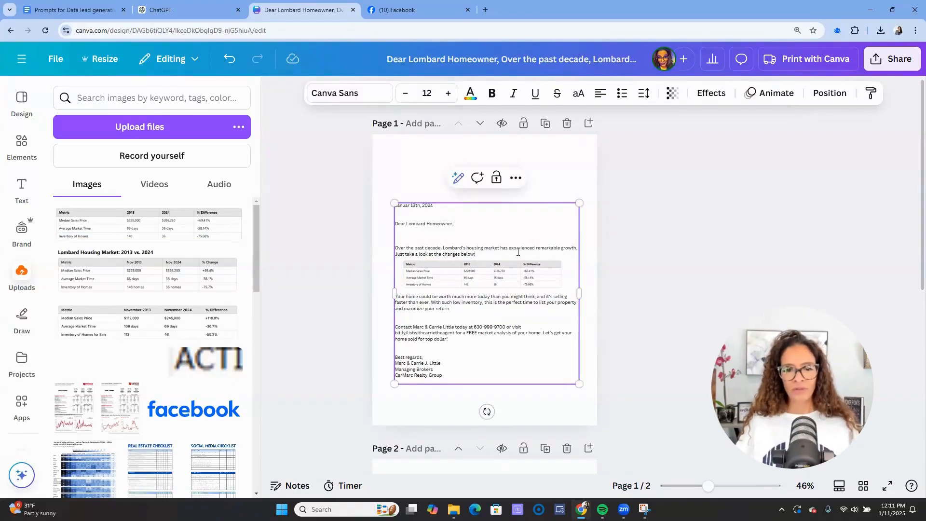
key("Return")
key("Return")
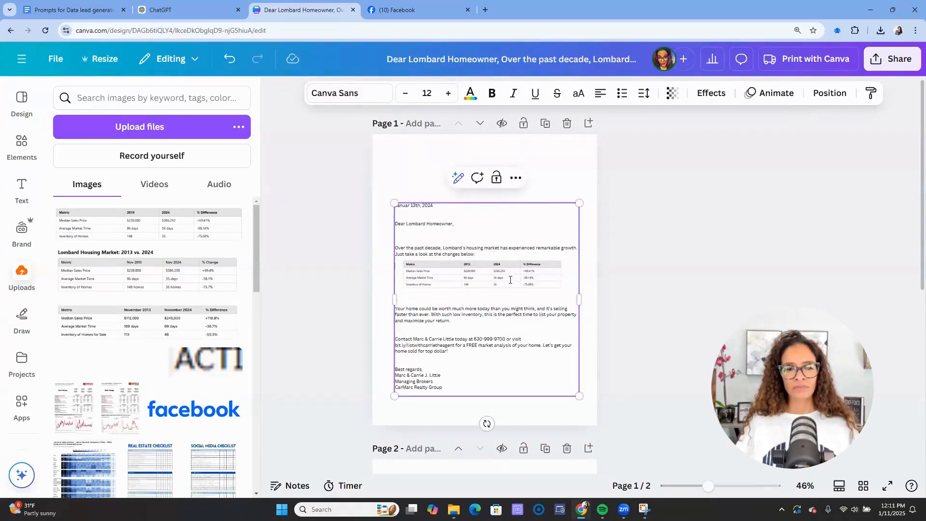
left_click(678, 306)
left_click(486, 282)
left_click_drag(486, 283, 478, 286)
left_click_drag(348, 186, 592, 403)
left_click_drag(528, 359, 524, 339)
left_click(641, 353)
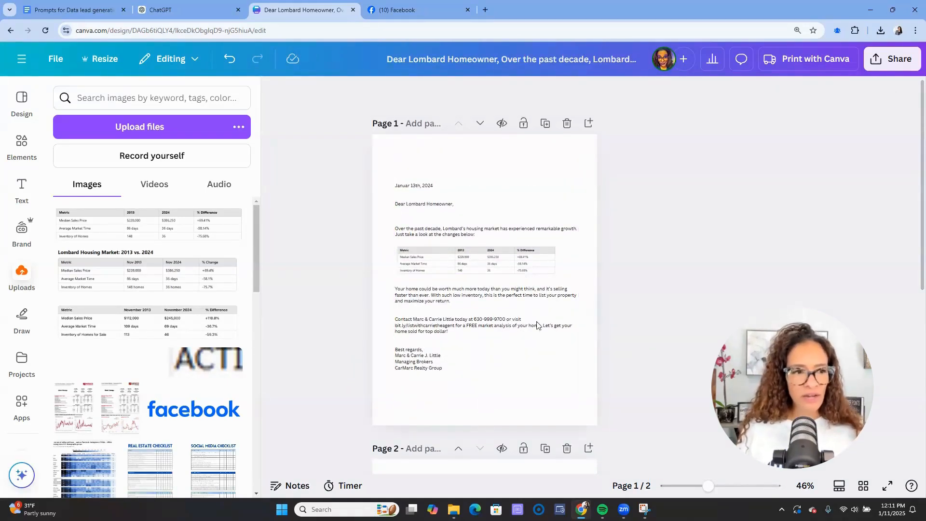
- Insert the CarMarc Realty Group logo from Uploads, shrink it and place it in the top-right corner
scroll(130, 326, "down", 2)
scroll(130, 326, "down", 15)
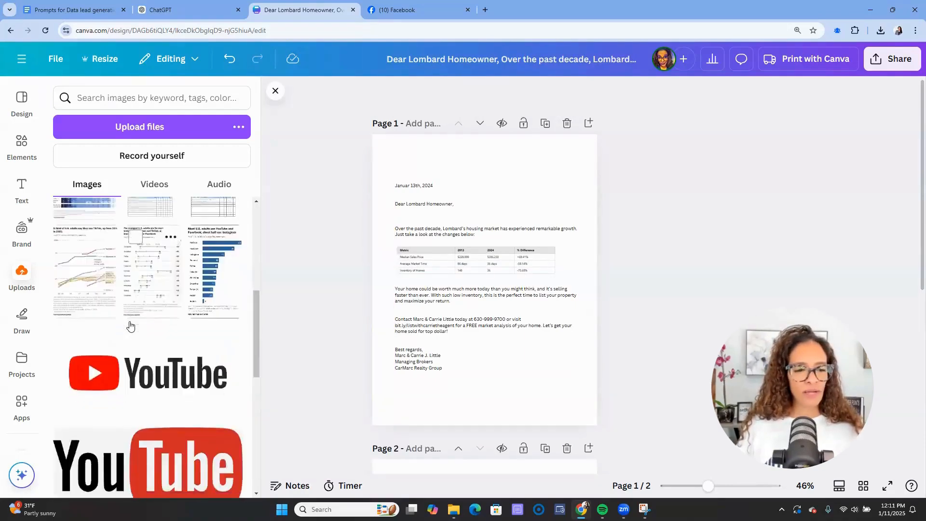
scroll(121, 330, "down", 12)
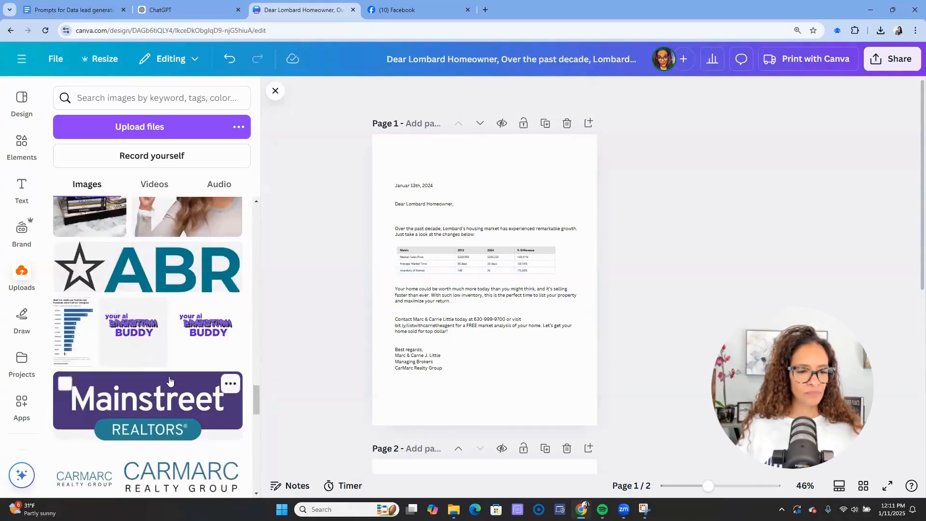
scroll(171, 376, "down", 1)
left_click(180, 425)
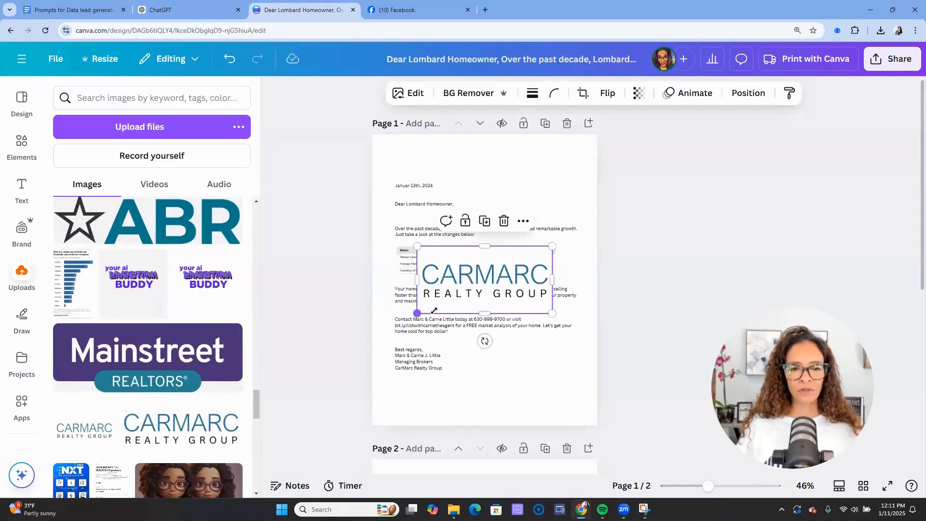
left_click_drag(417, 314, 526, 173)
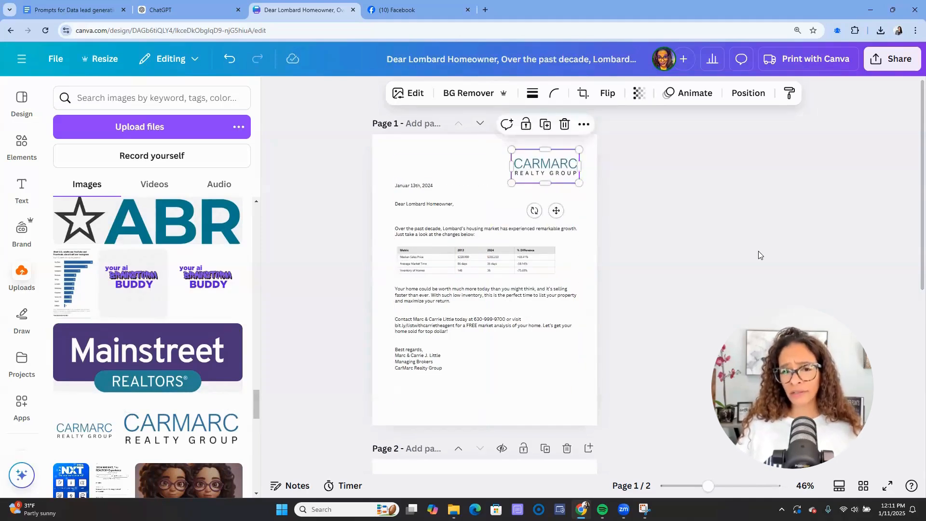
left_click(759, 255)
left_click(22, 190)
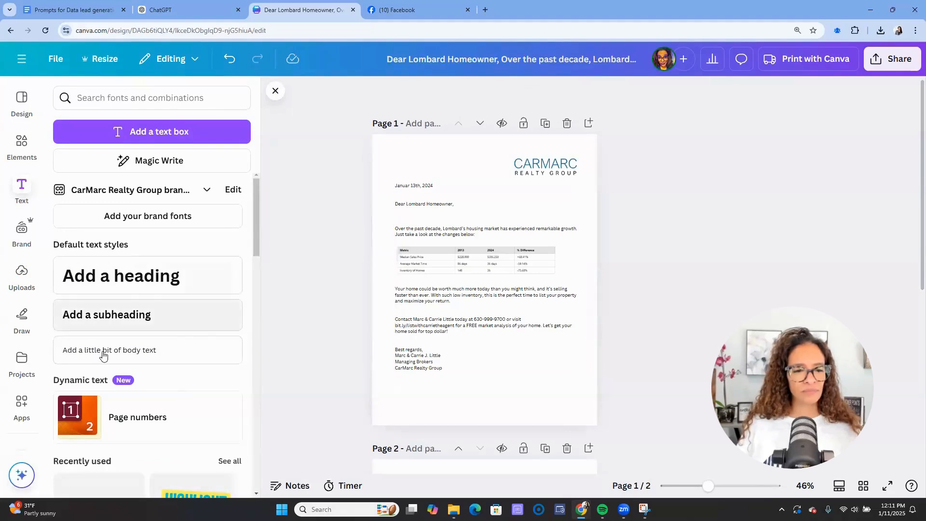
- Move the new text box to the bottom of the page and reduce its font size twice
left_click_drag(496, 312, 496, 441)
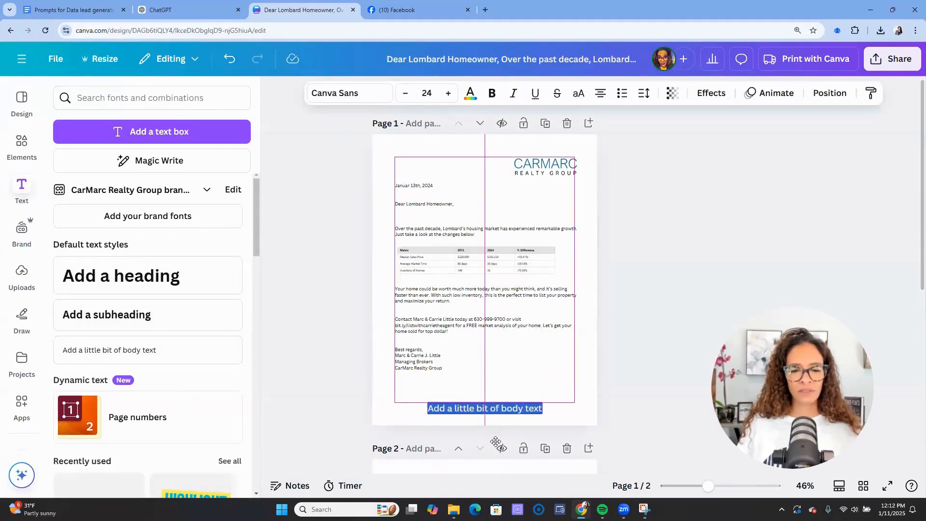
left_click(407, 94)
left_click(407, 93)
left_click(406, 93)
left_click(407, 94)
left_click(406, 94)
left_click(407, 93)
left_click(406, 93)
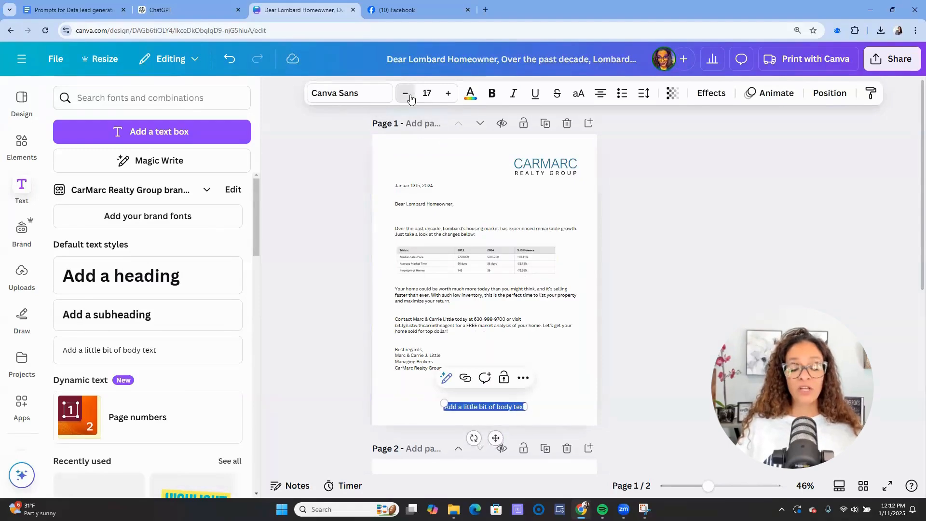
left_click(696, 263)
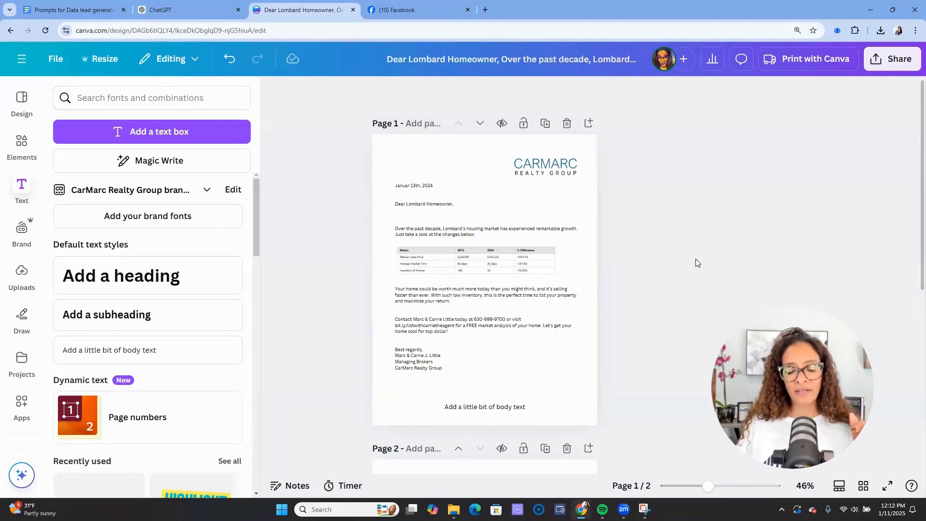
- Replace the placeholder with the office's street address and phone number, fixing typos along the way
double_click(467, 400)
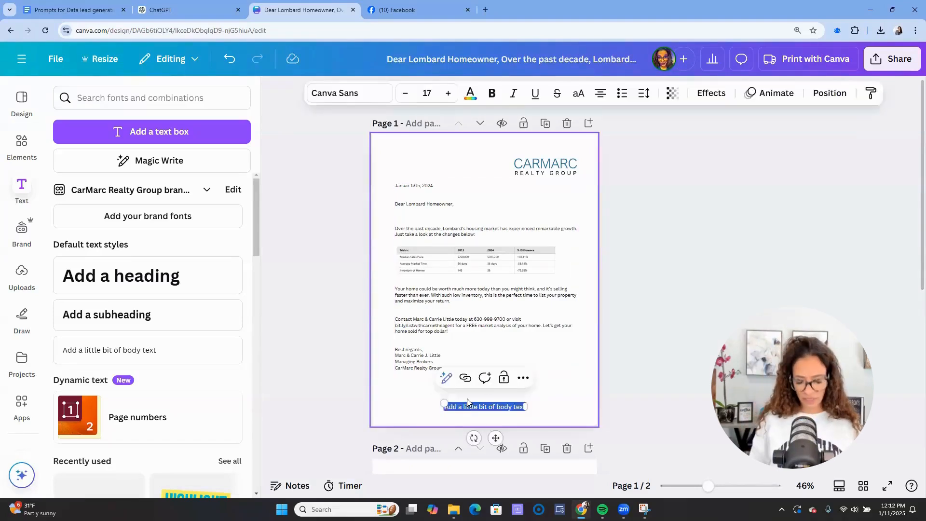
key("BackSpace")
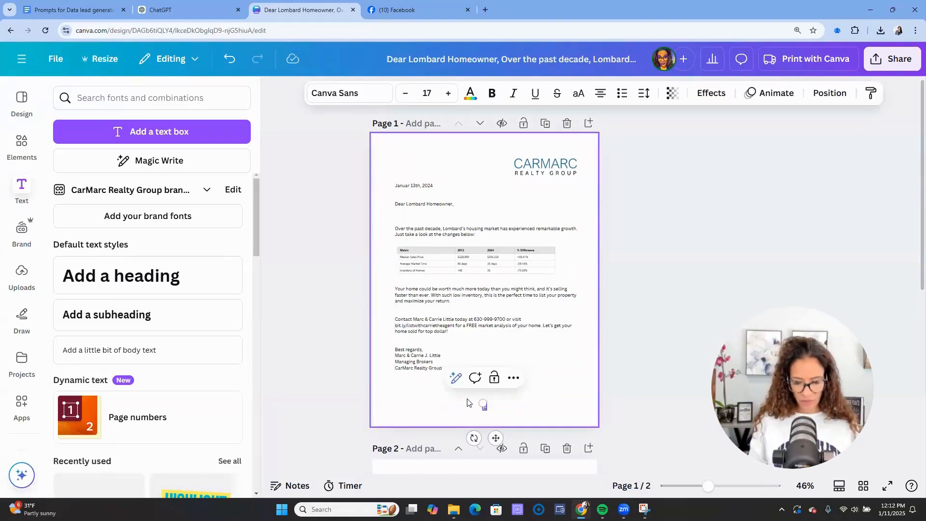
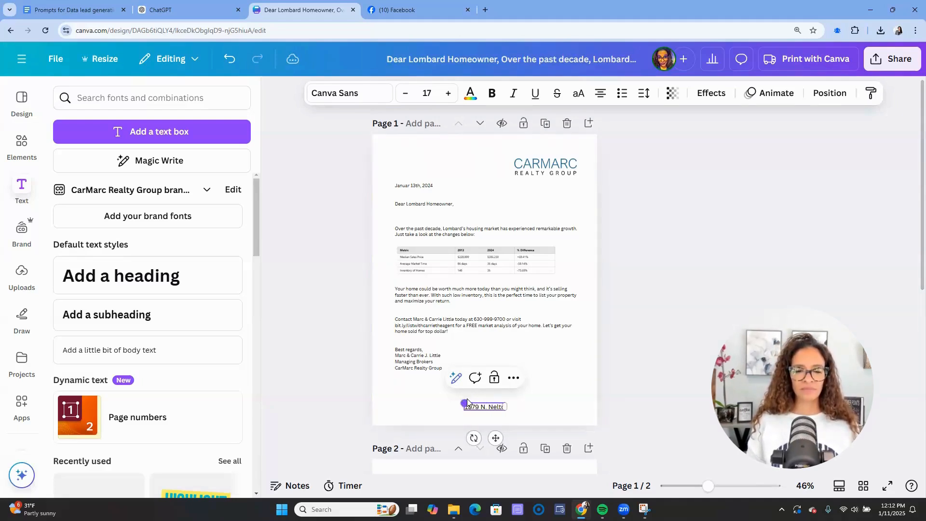
key("BackSpace")
key("BackSpace")
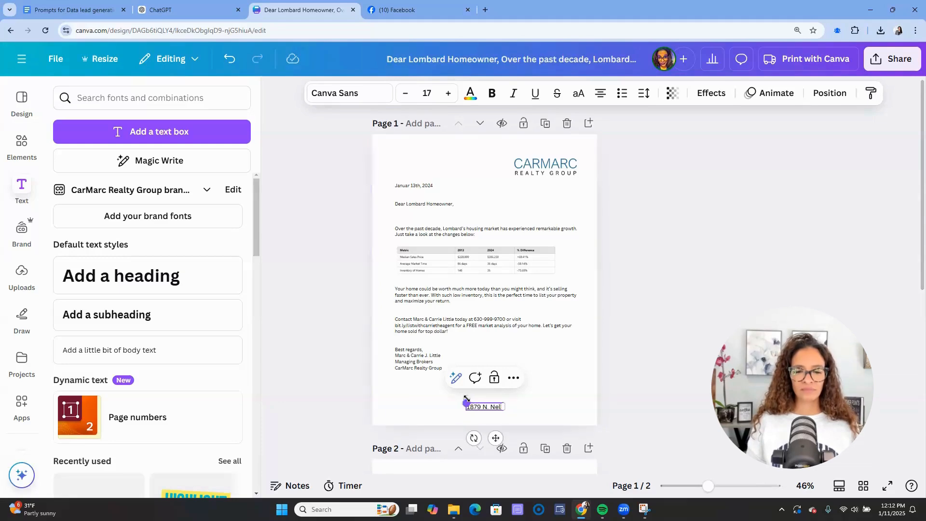
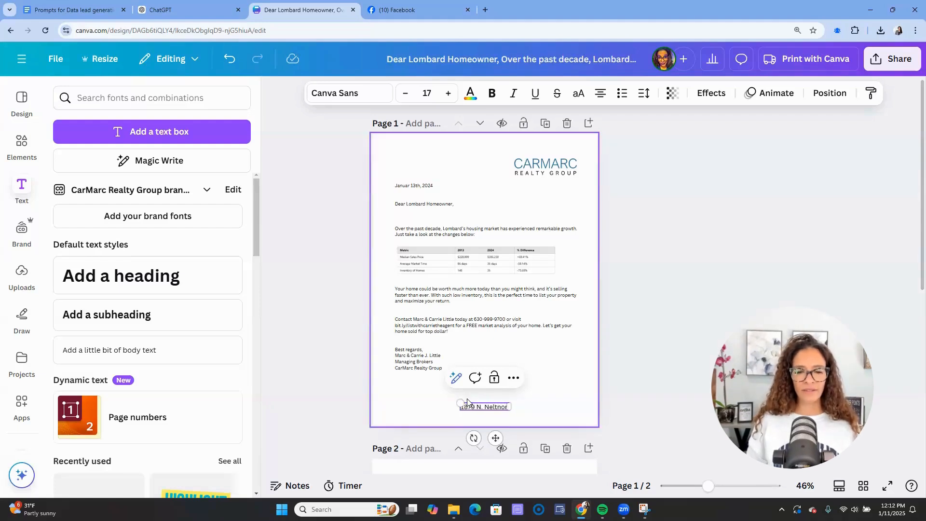
key("BackSpace")
key("BackSpace")
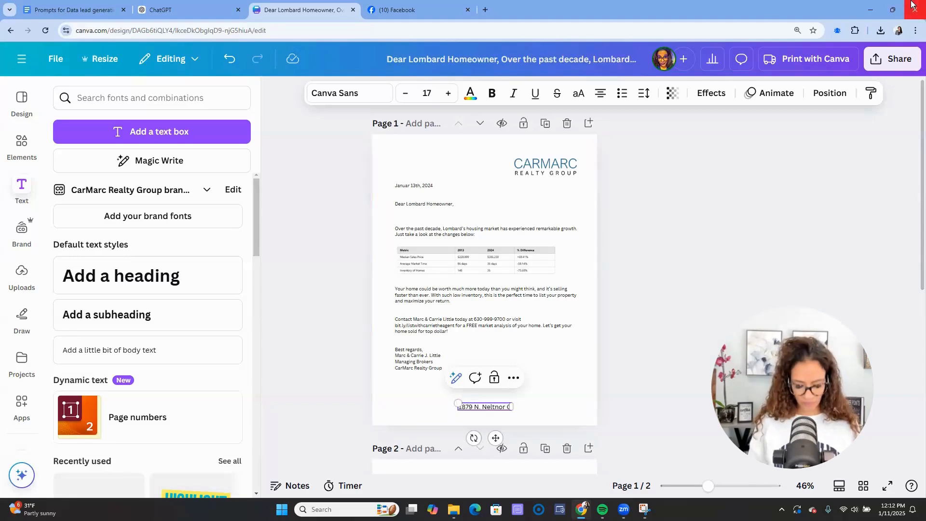
key("BackSpace")
key("BackSpace")
key("BackSpace")
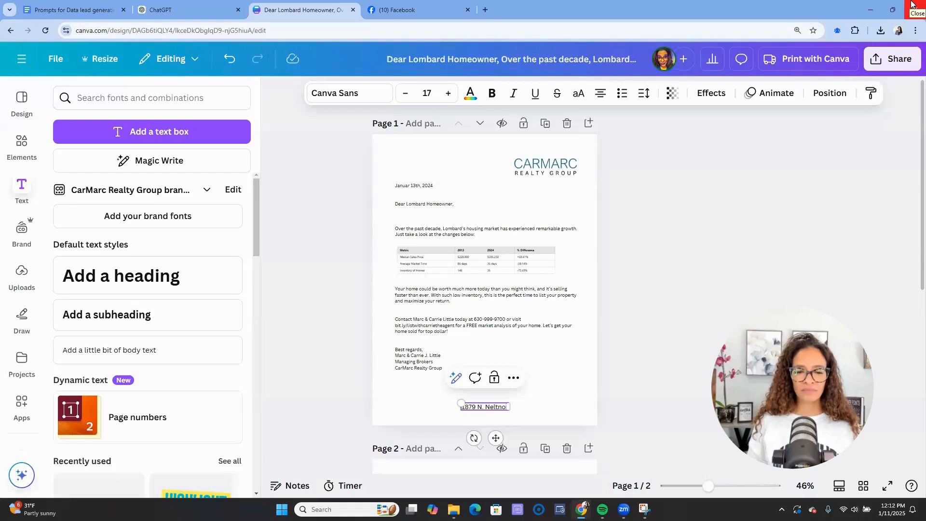
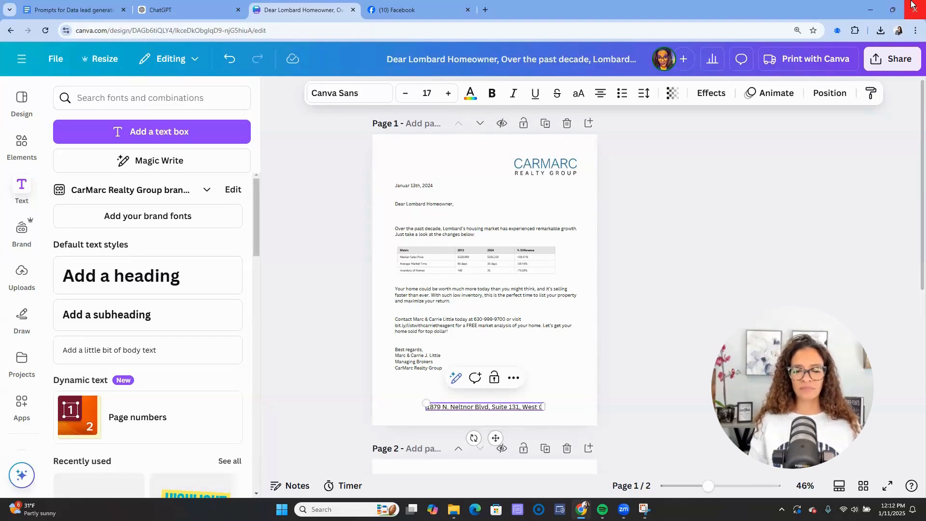
key("BackSpace")
key("BackSpace")
key("BackSpace")
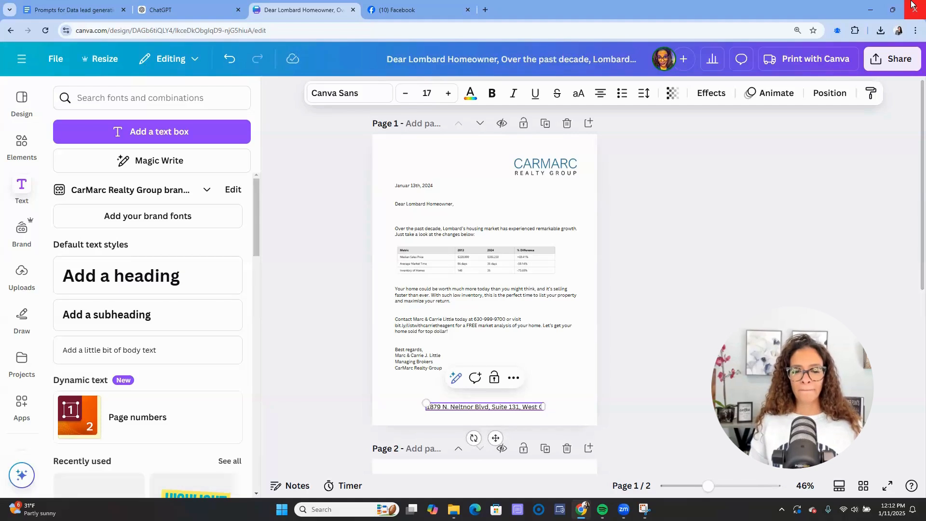
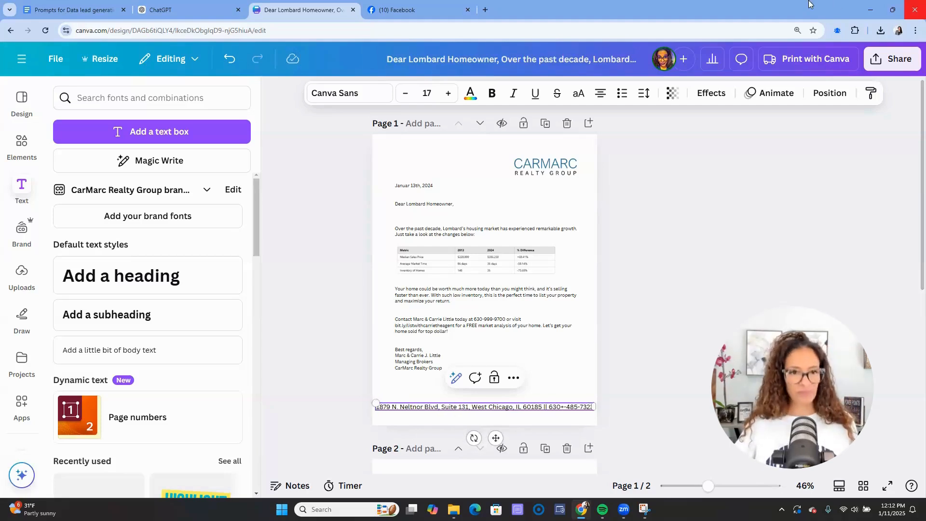
key("ctrl+a")
- Make the footer address text three font sizes smaller
left_click(407, 95)
left_click(406, 95)
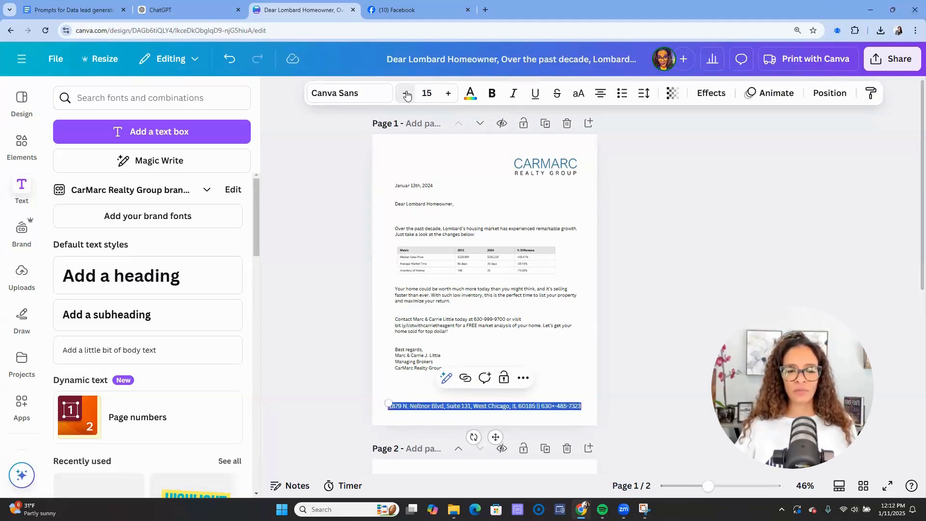
left_click(407, 95)
left_click(407, 95)
left_click(407, 95)
left_click(668, 263)
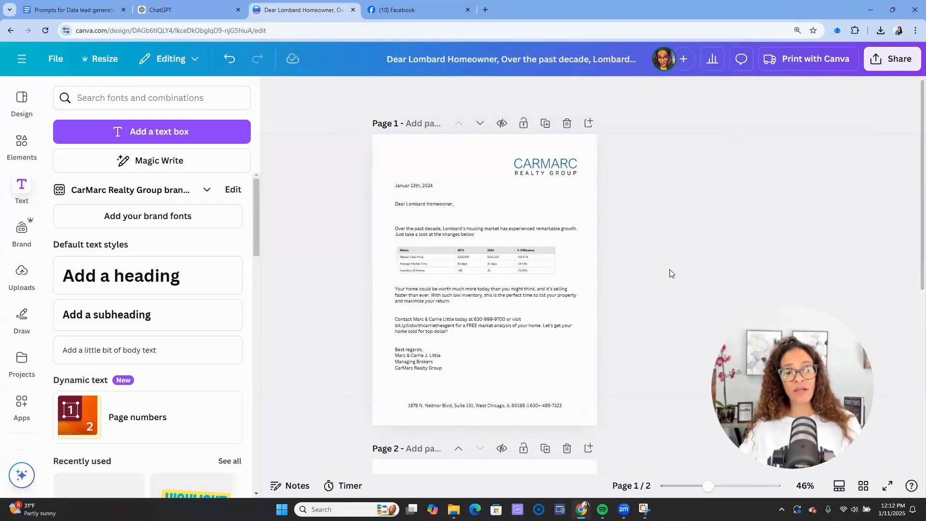
- Delete page 2 so the letter is a single page
left_click(567, 448)
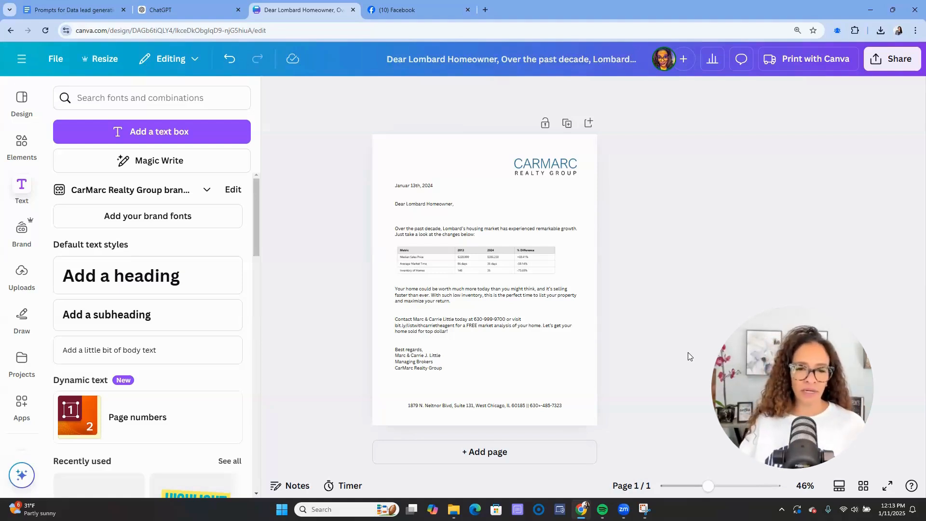
left_click(538, 325)
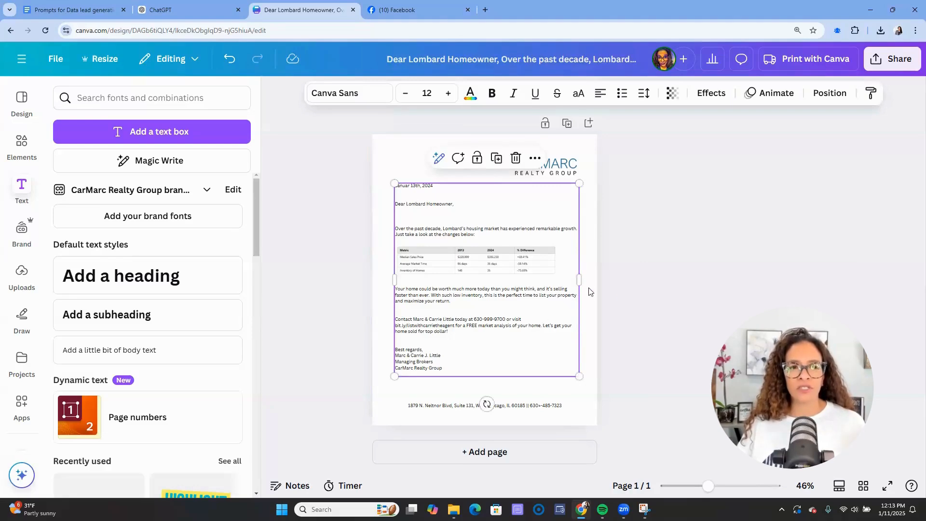
left_click(637, 297)
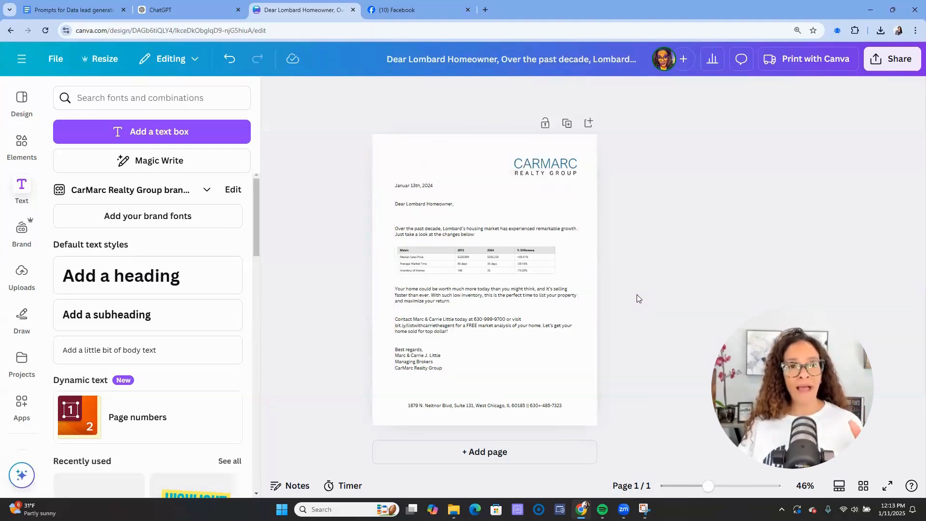
- Copy the Social Media Post prompt from the Google Docs prompt list into ChatGPT's message box
left_click(170, 15)
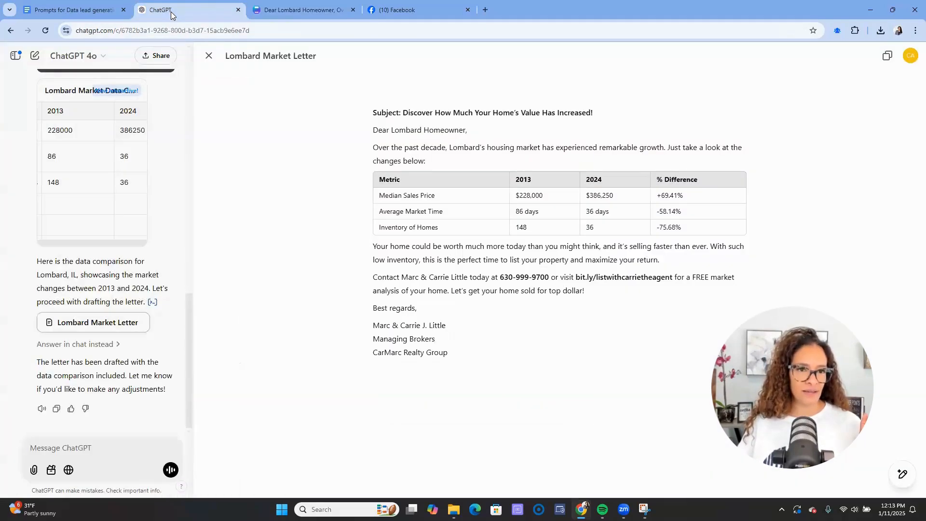
left_click(209, 56)
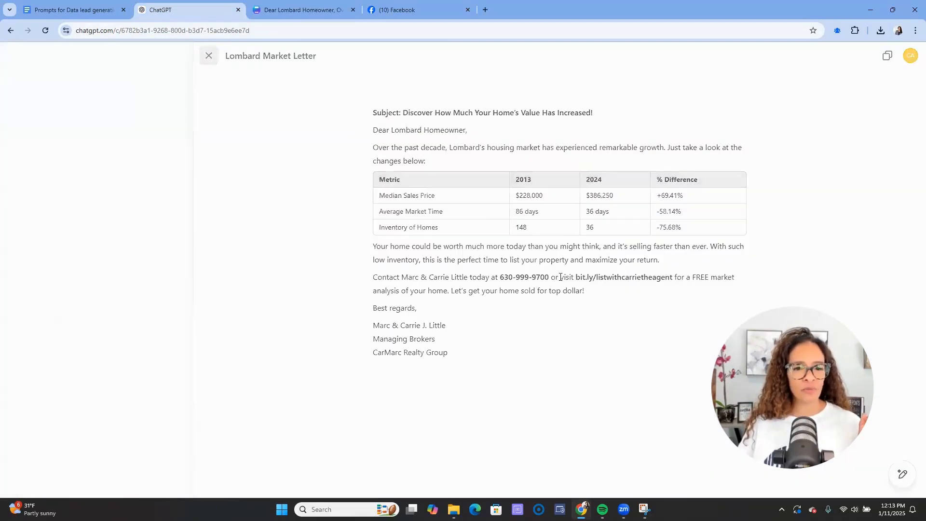
left_click(83, 15)
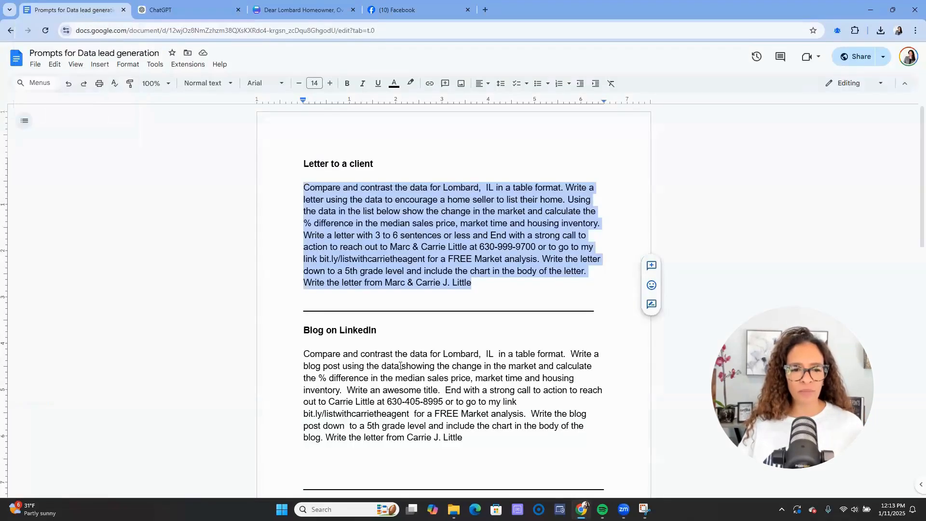
scroll(402, 360, "down", 3)
scroll(402, 361, "down", 4)
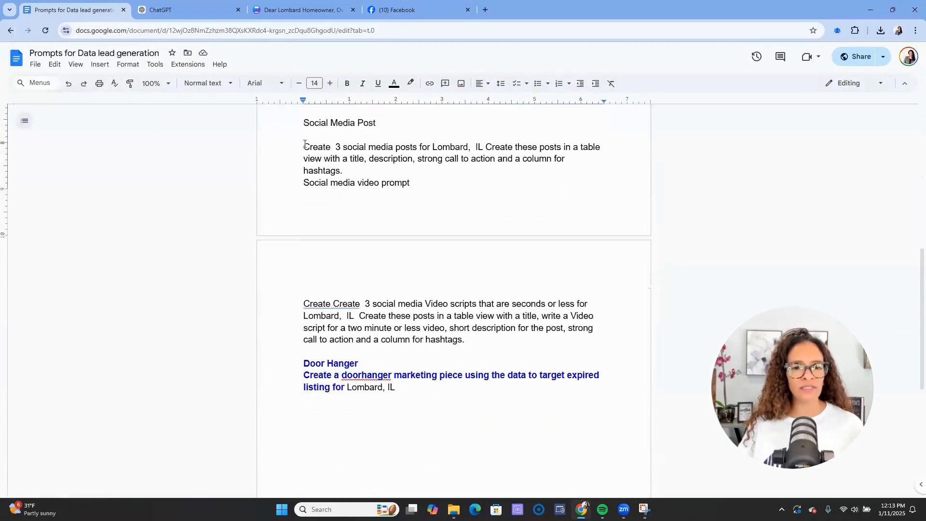
left_click_drag(306, 144, 441, 188)
key("ctrl+c")
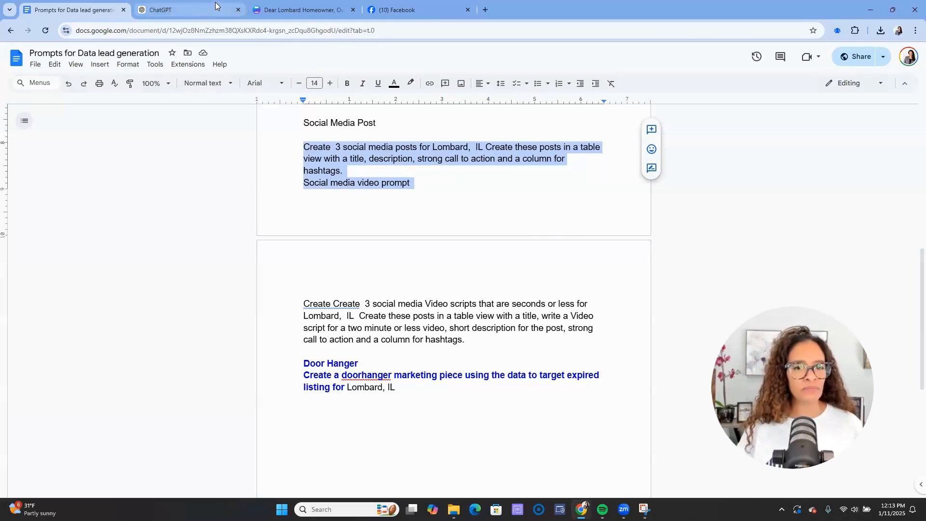
left_click(196, 14)
key("ctrl+v")
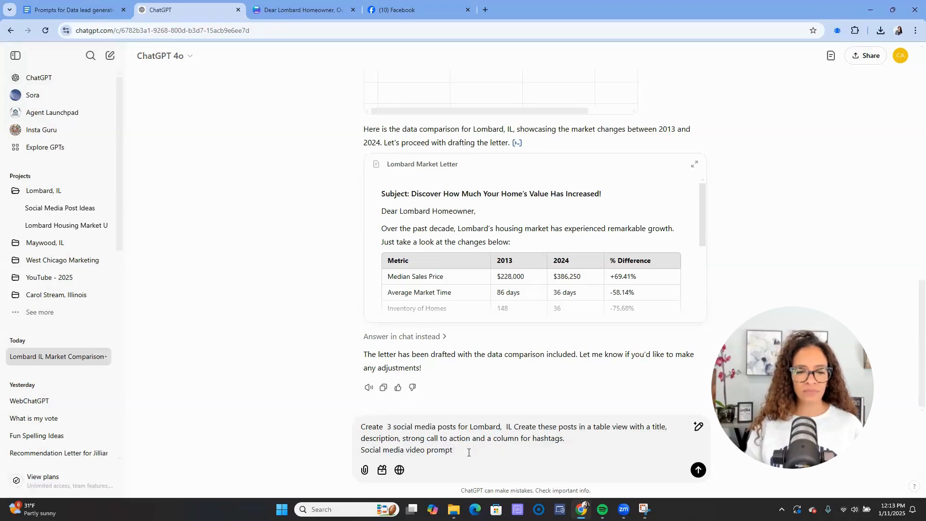
- Replace the prompt's last line with wording about showing market changes and send it to ChatGPT
left_click_drag(456, 451, 360, 452)
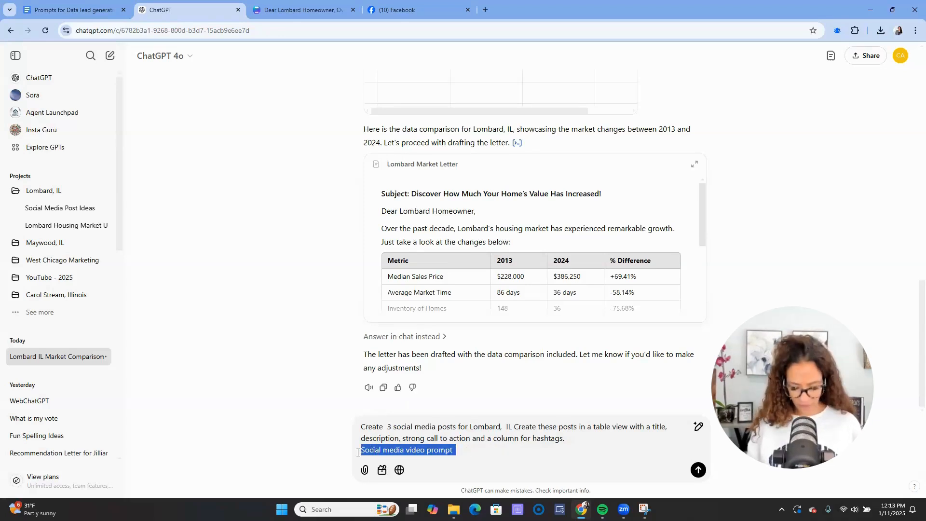
key("BackSpace")
key("BackSpace")
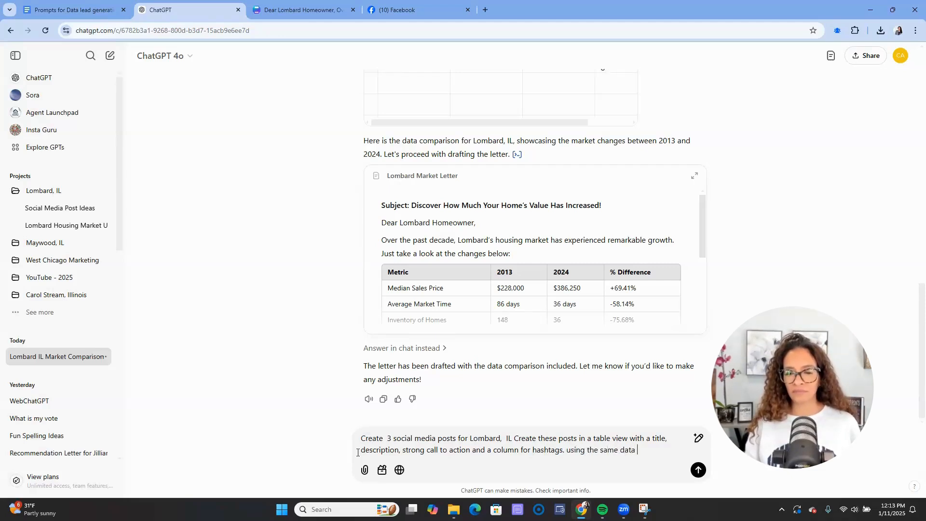
type("nd showing the change in the market")
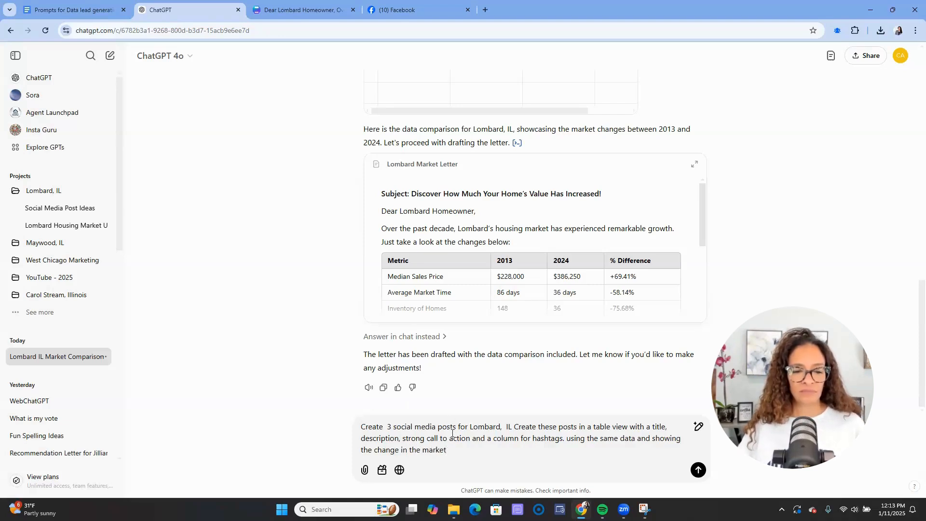
key("ctrl+a")
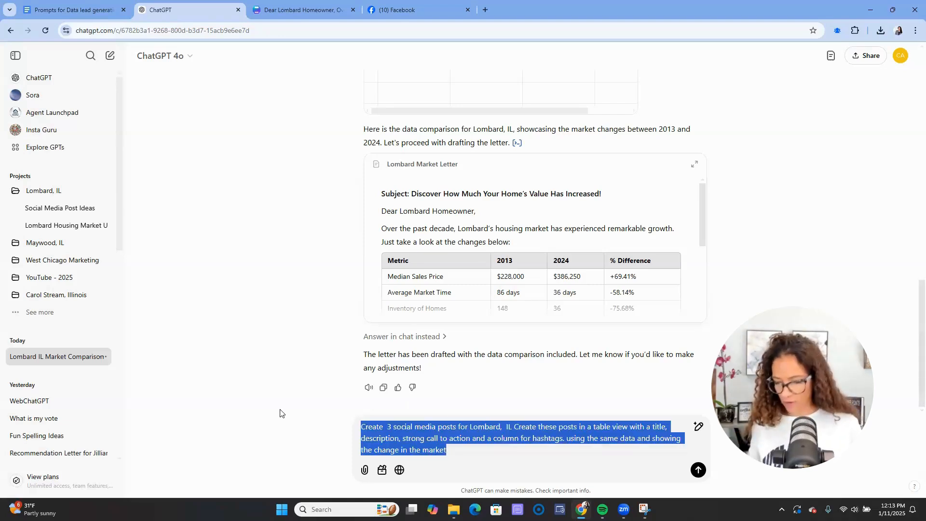
key("Return")
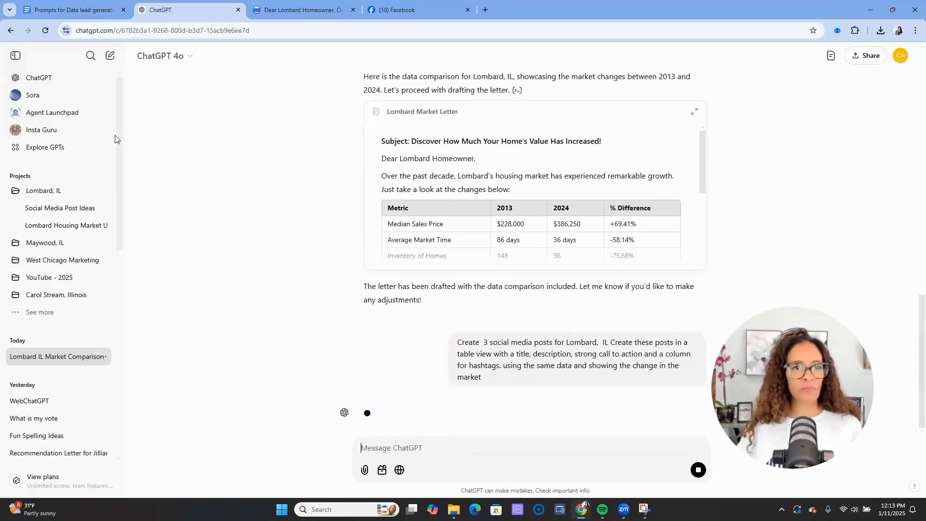
- Paste the revised prompt over the video scripts prompt in the Google Docs prompts document
left_click(72, 10)
left_click_drag(466, 340, 253, 303)
key("ctrl+v")
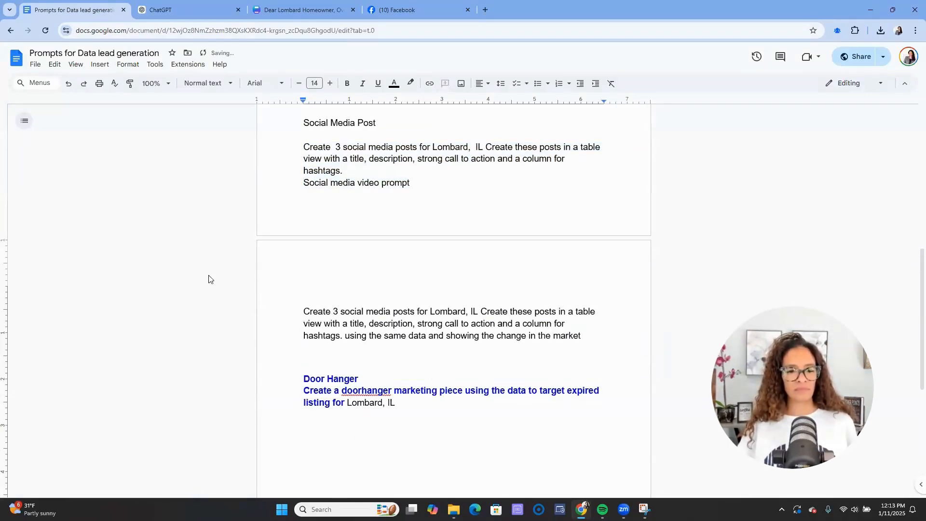
- Review the Lombard Social Media Posts table, download it as CSV, and return to the Canva letter
left_click(200, 13)
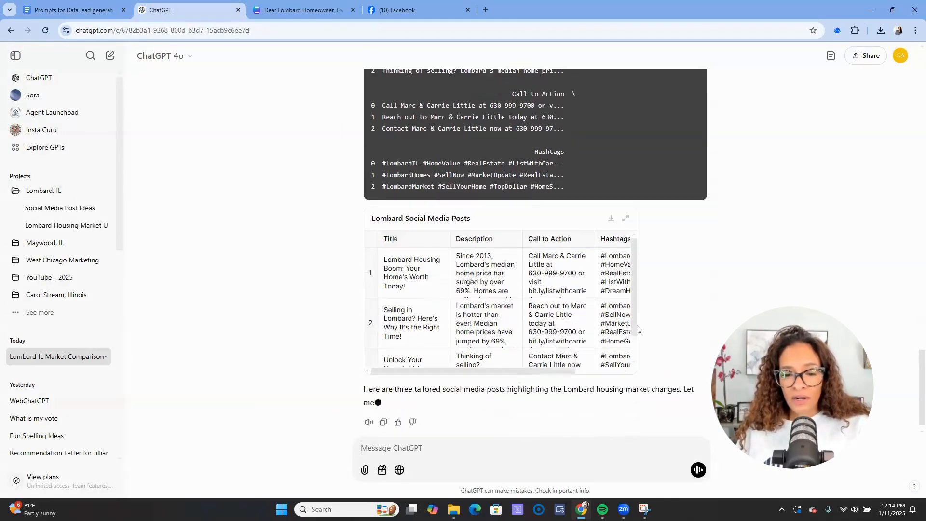
left_click(627, 206)
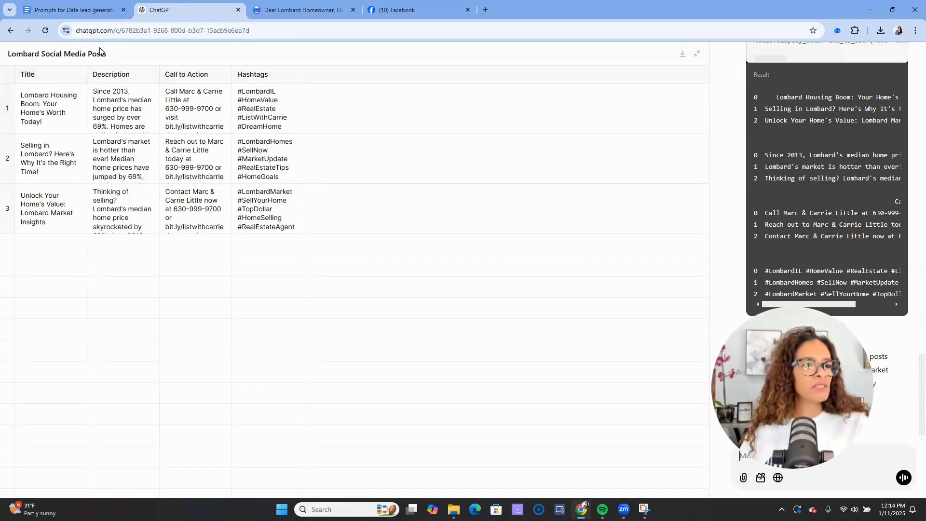
scroll(719, 151, "up", 2)
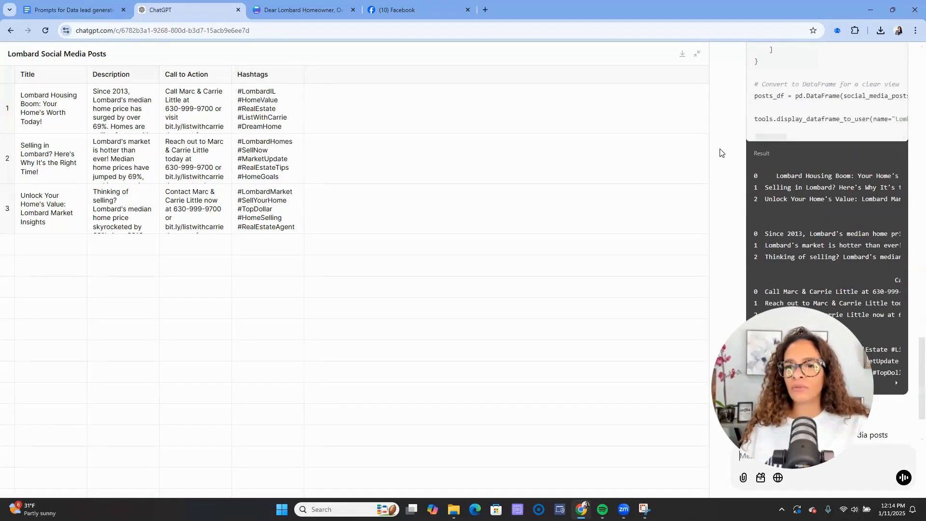
left_click(695, 58)
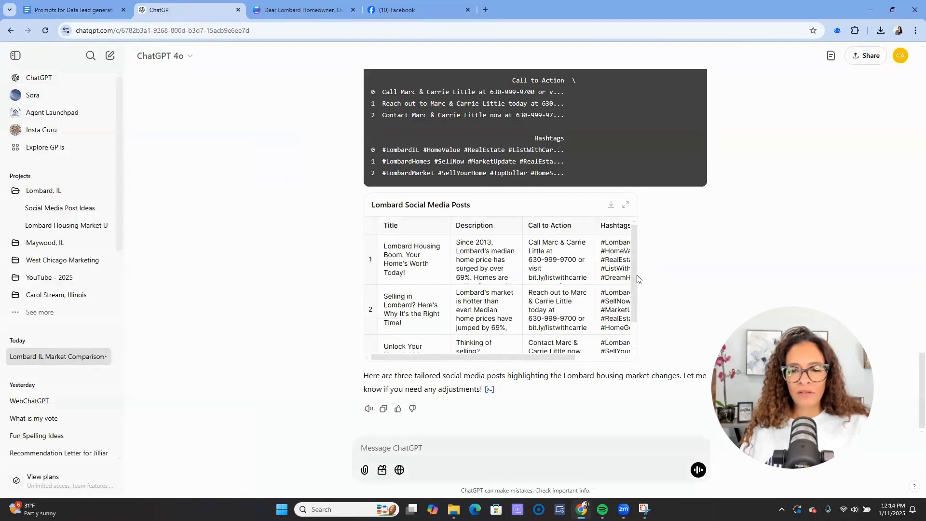
left_click(611, 206)
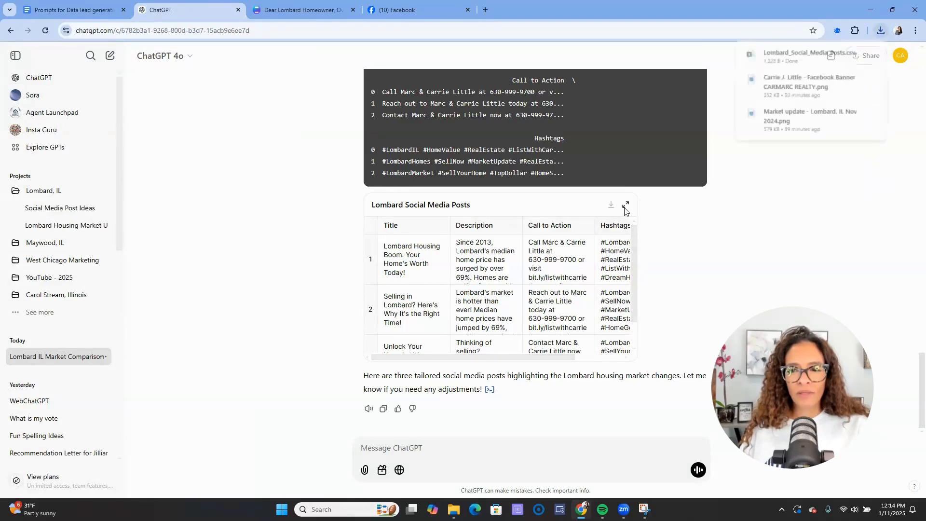
left_click(625, 205)
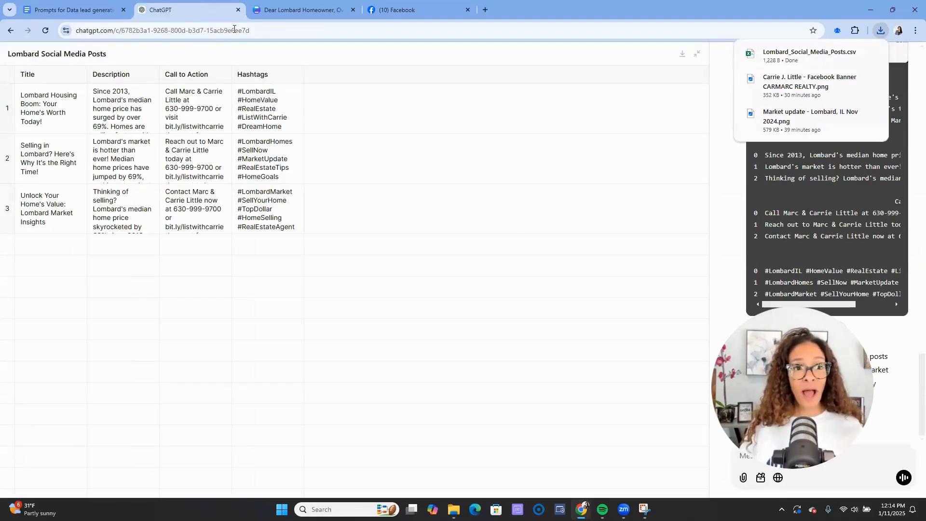
left_click(298, 10)
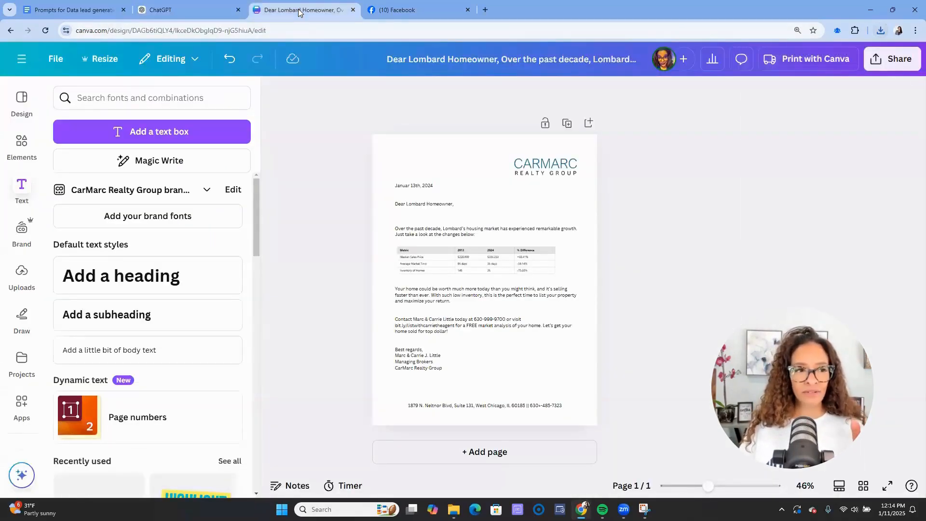
- Create a new 1080 × 1080 px Facebook Post (Square) design by searching 'facebook sq'
left_click(18, 60)
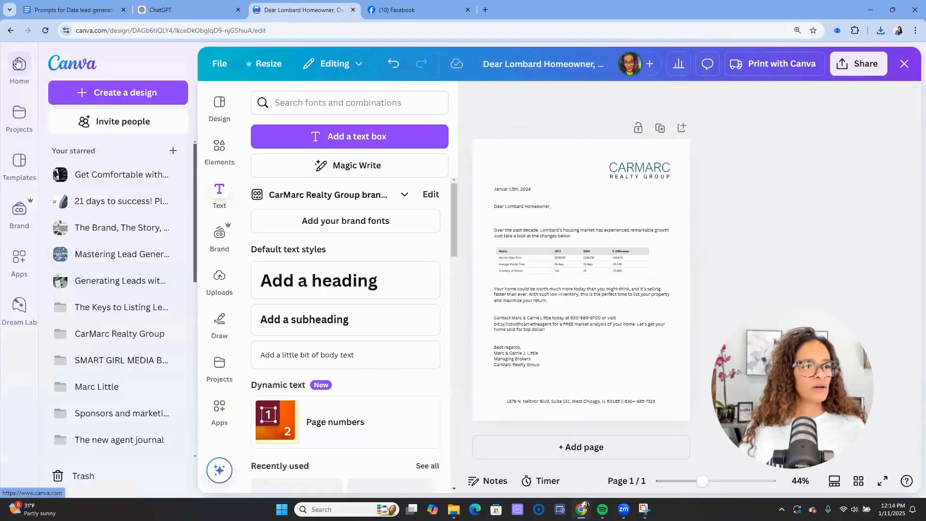
left_click(130, 97)
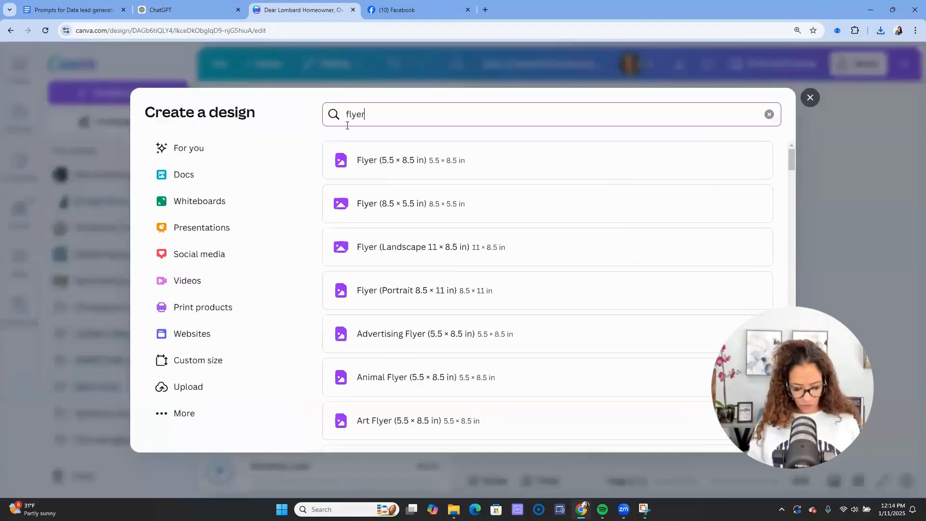
double_click(347, 125)
type("facebo")
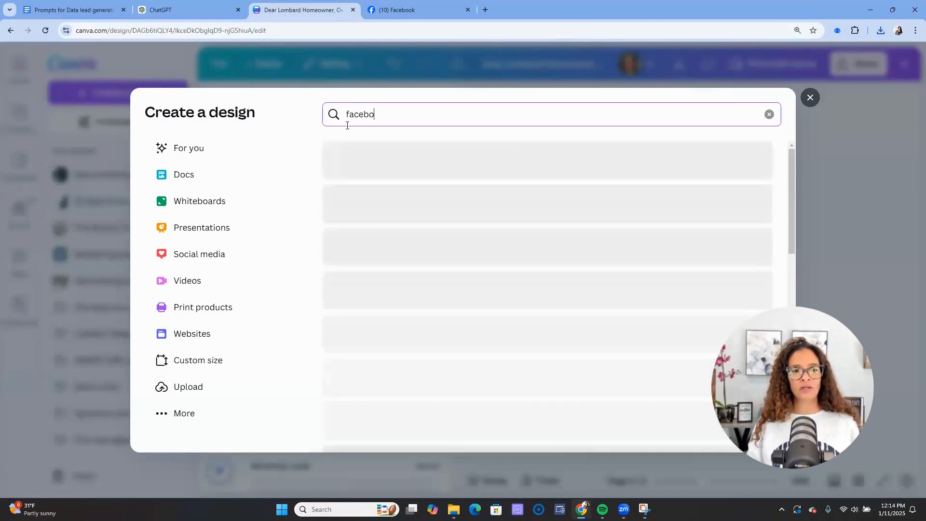
type("ok sq")
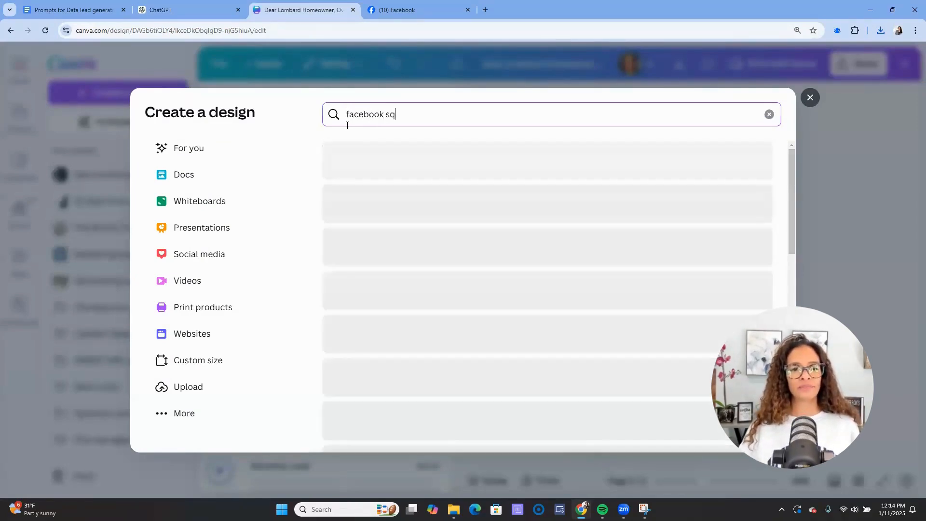
left_click(413, 156)
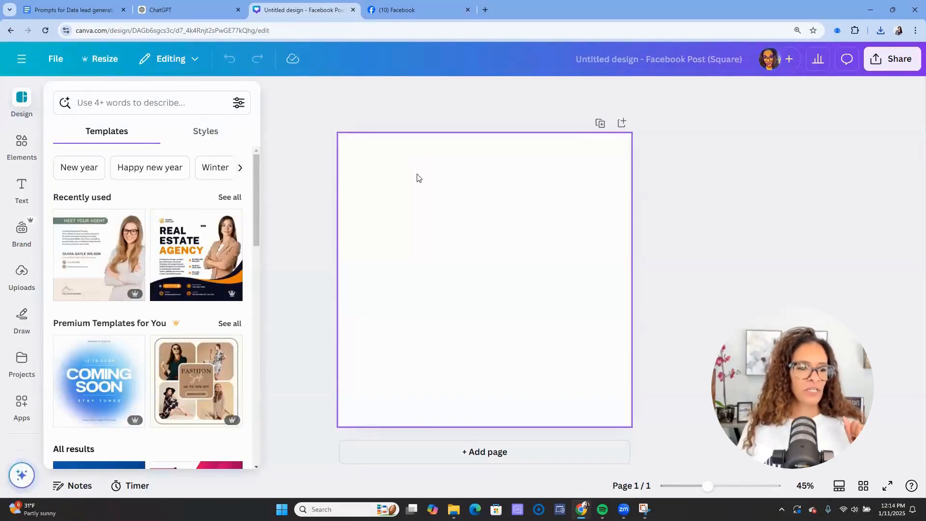
- Apply the Meet Your Agent template and shuffle the brand palette to a white background with dark header band
left_click(95, 266)
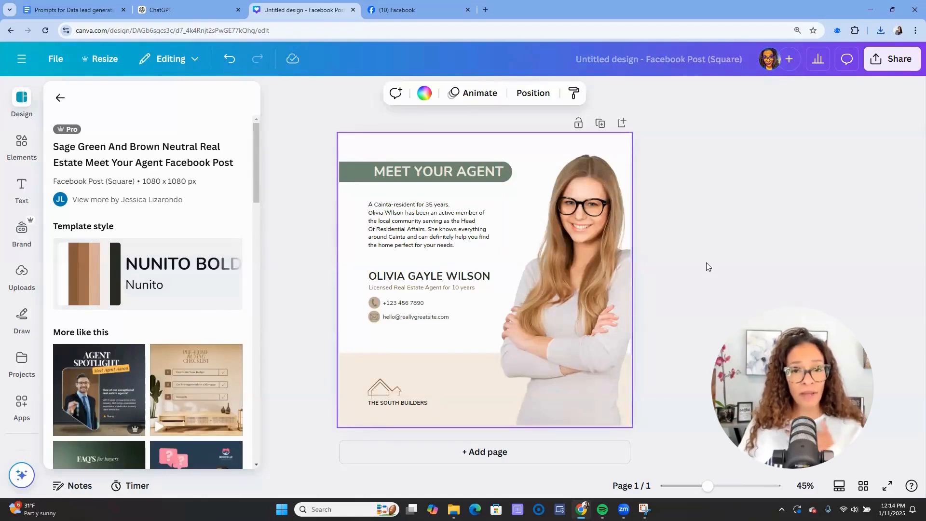
left_click(60, 98)
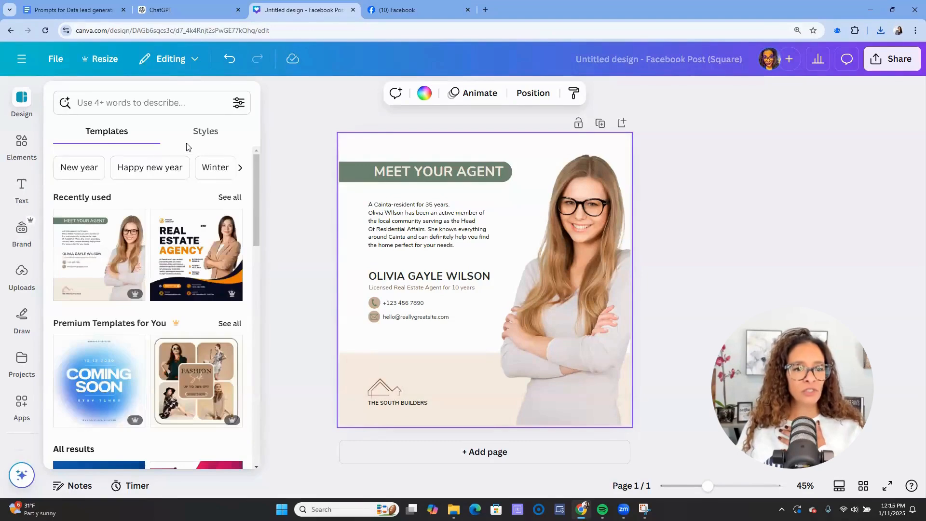
left_click(206, 137)
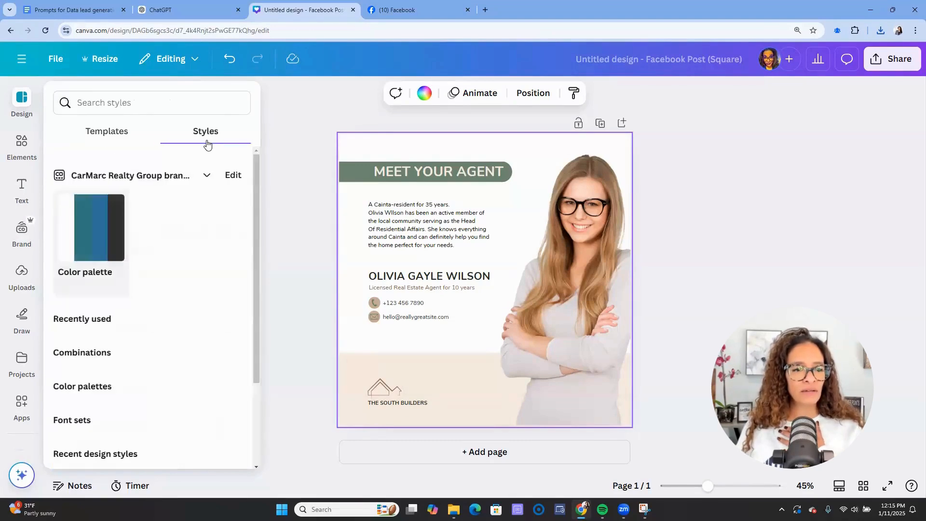
left_click(103, 229)
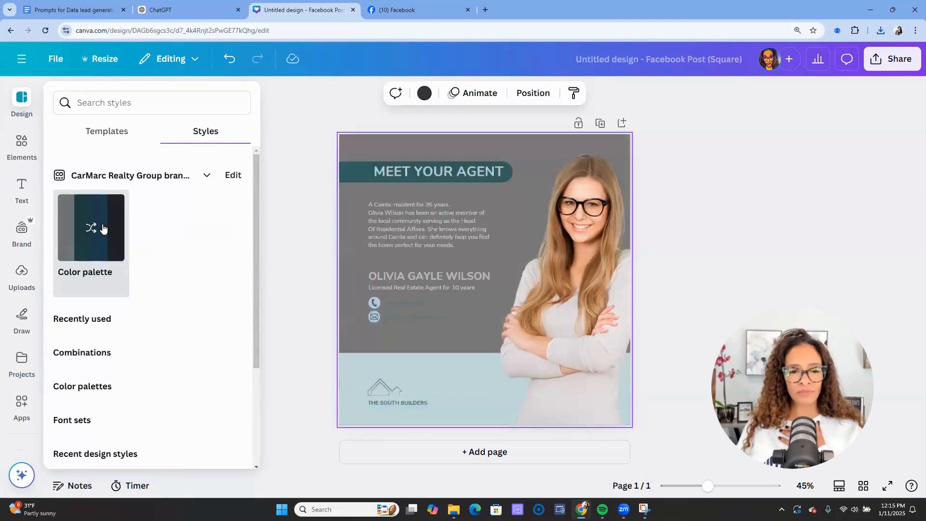
left_click(103, 229)
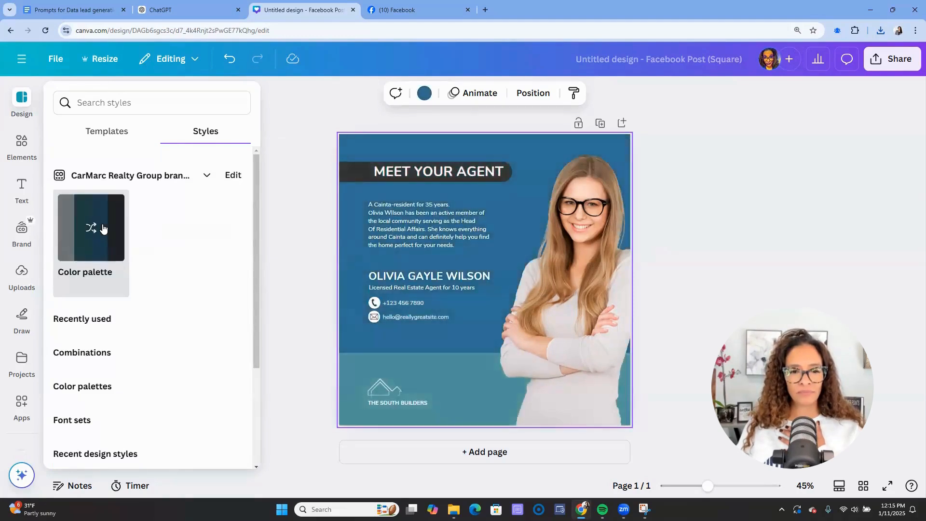
left_click(103, 229)
left_click(103, 228)
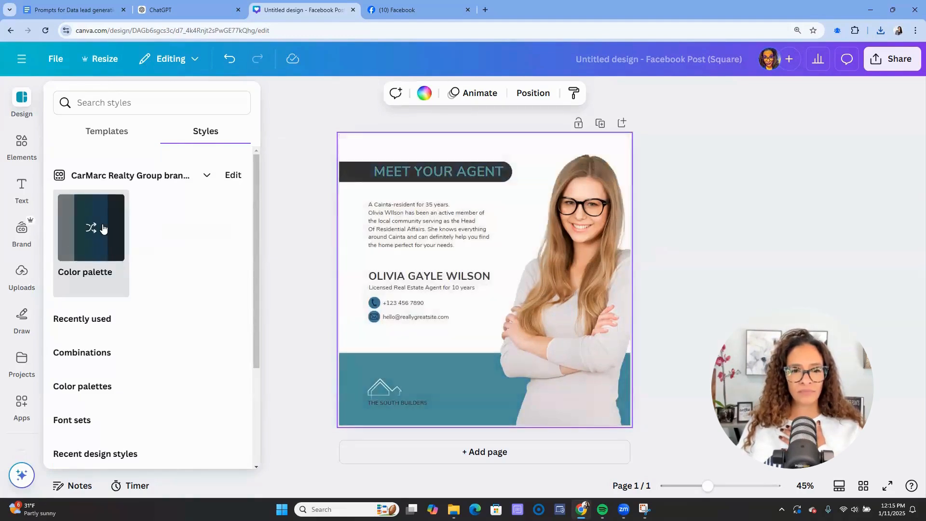
left_click(102, 229)
left_click(103, 229)
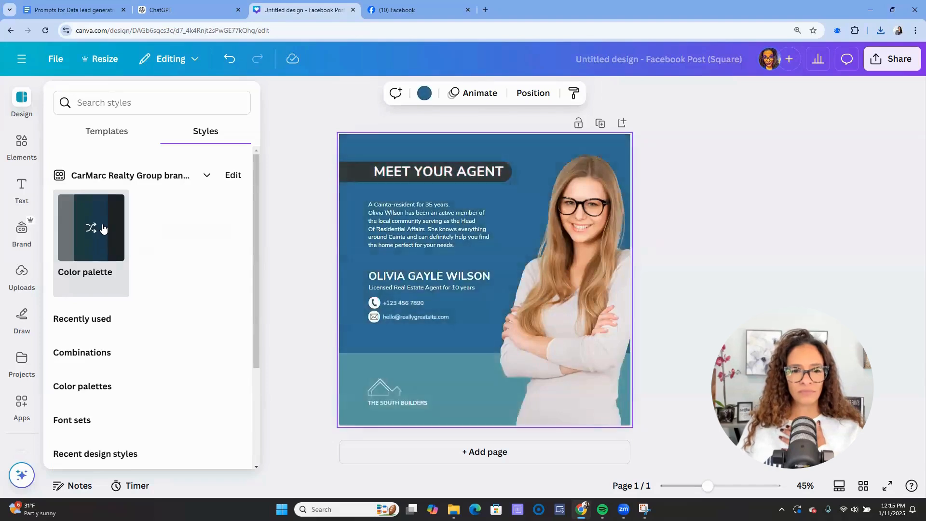
left_click(102, 228)
left_click(102, 229)
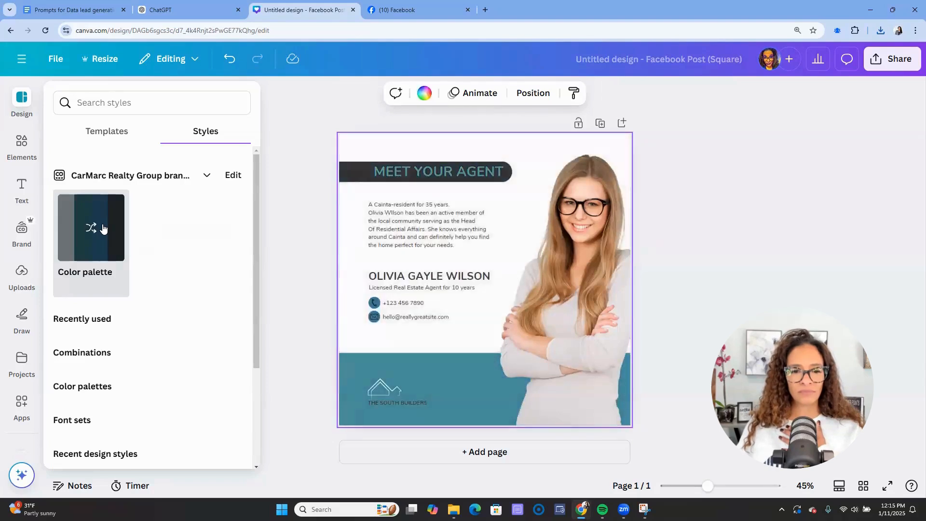
left_click(103, 229)
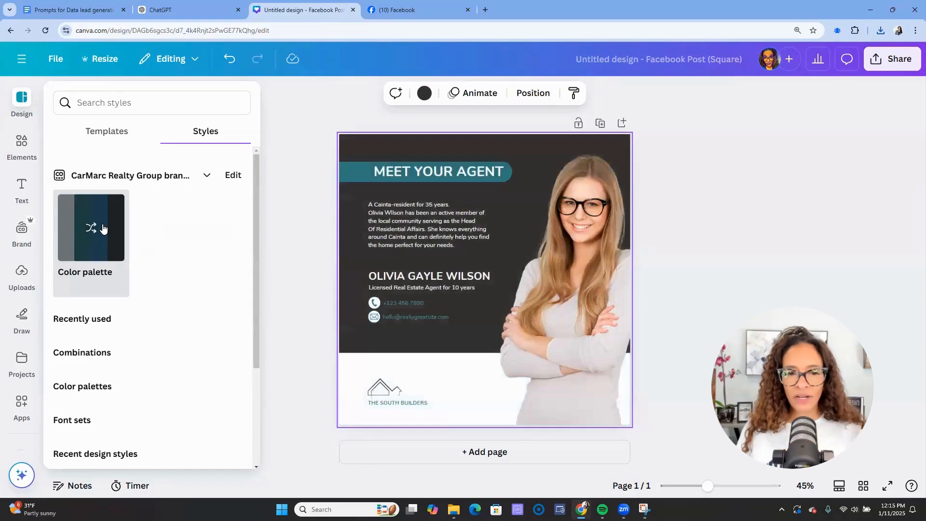
left_click(103, 228)
left_click(102, 229)
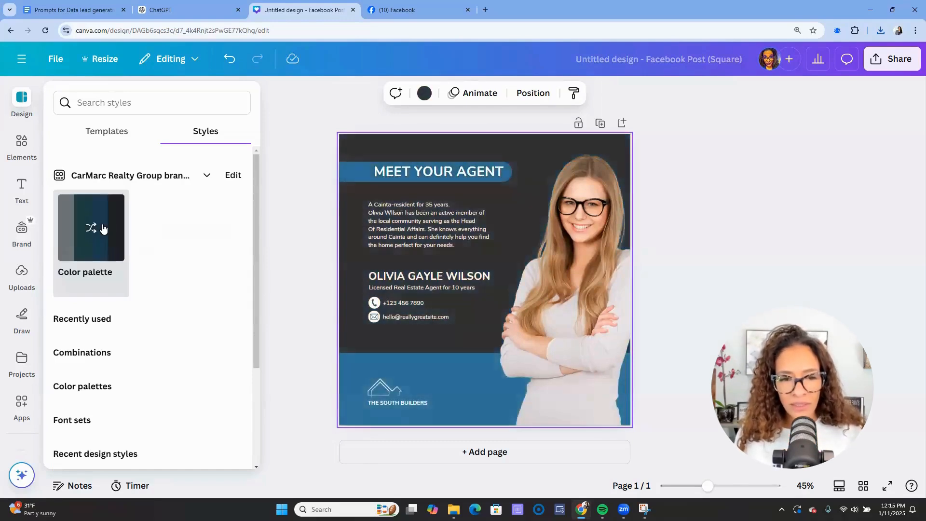
left_click(103, 229)
left_click(102, 229)
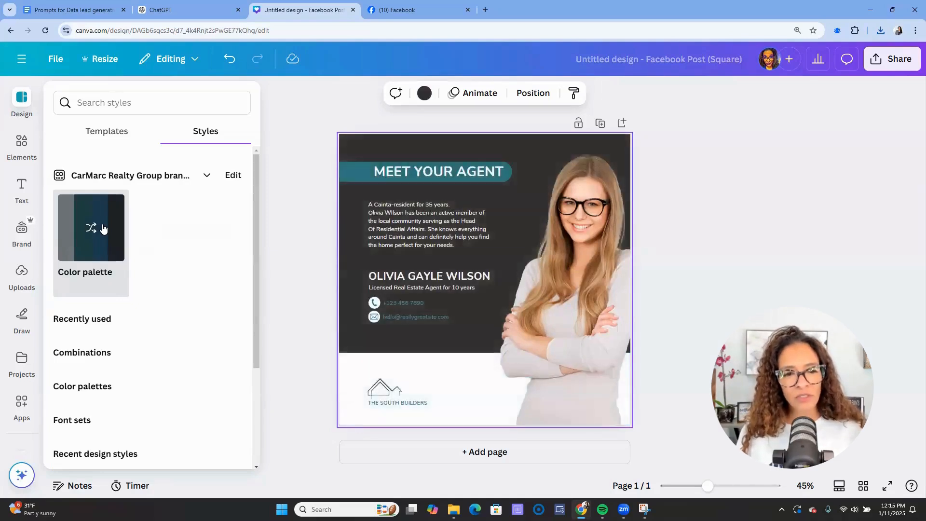
left_click(103, 228)
left_click(103, 229)
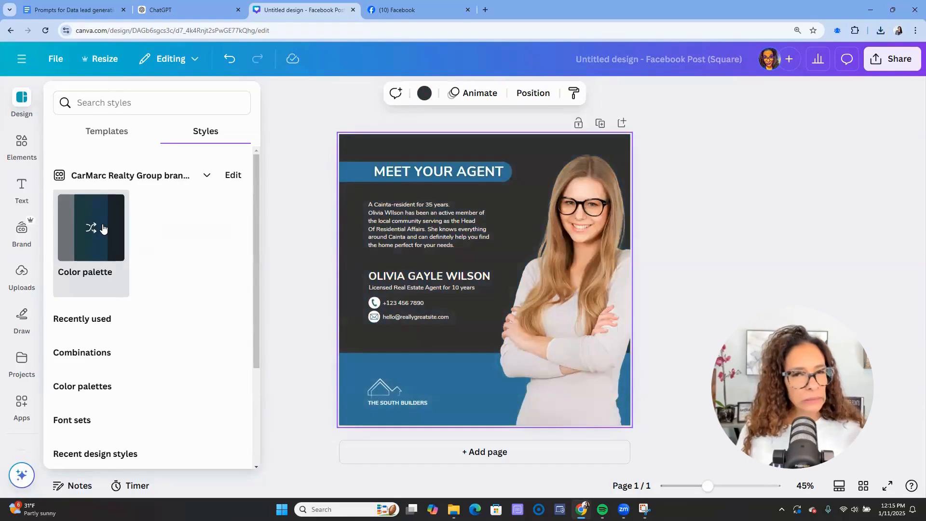
left_click(103, 228)
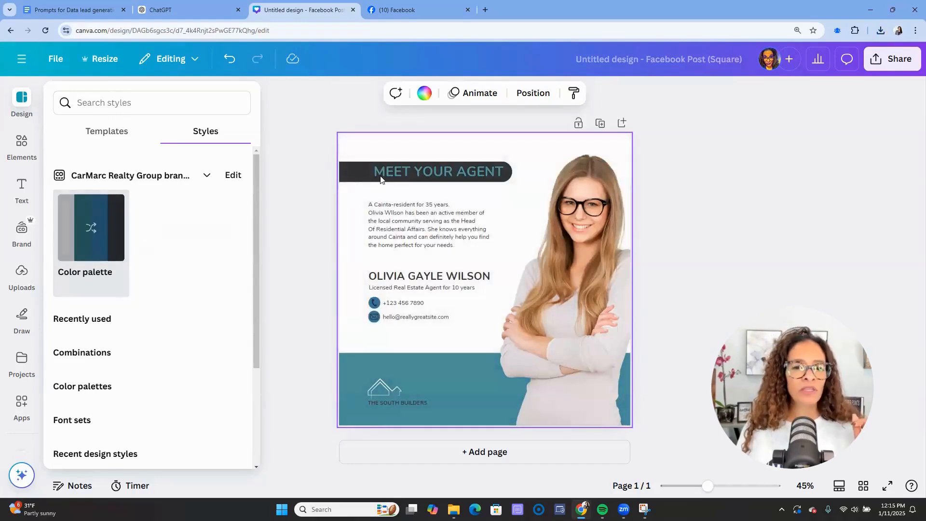
- Colour the bottom band and the MEET YOUR AGENT heading text brand blue
left_click(358, 371)
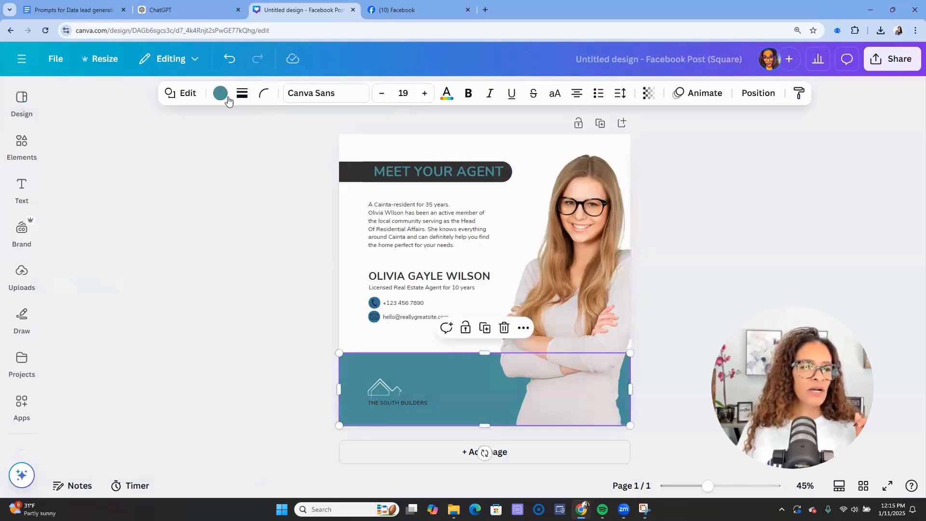
left_click(221, 94)
left_click(132, 304)
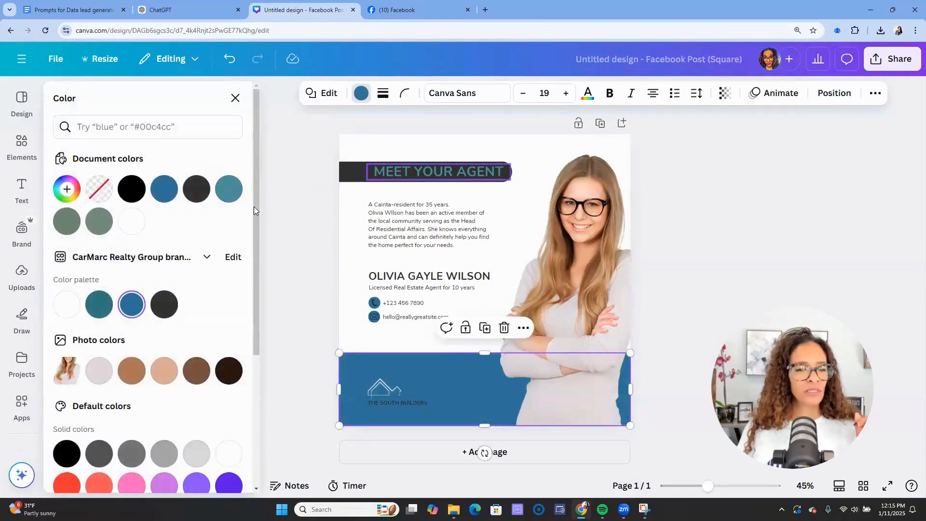
left_click(389, 178)
double_click(390, 178)
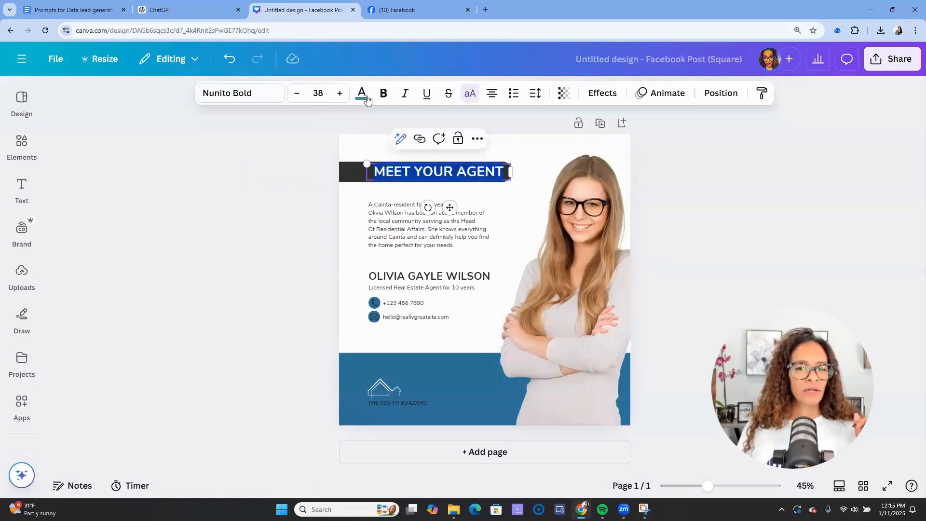
left_click(361, 93)
left_click(136, 303)
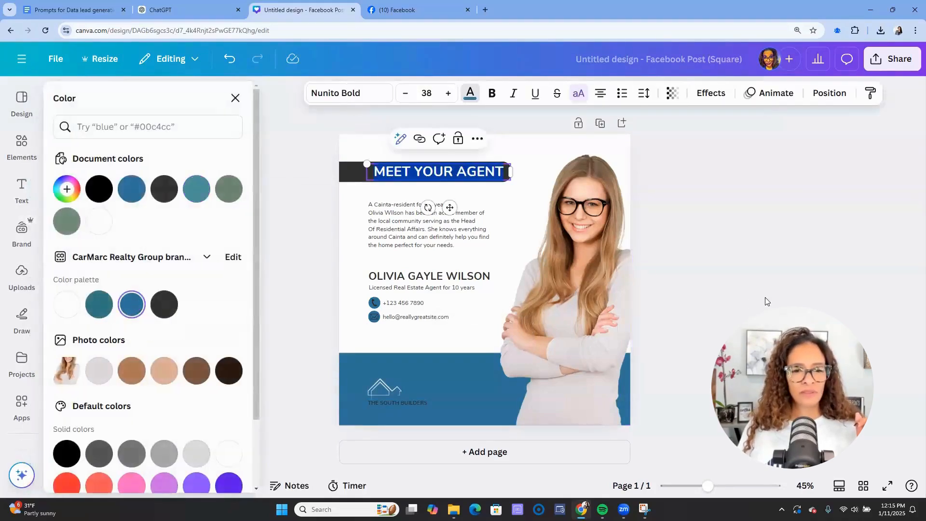
left_click(812, 299)
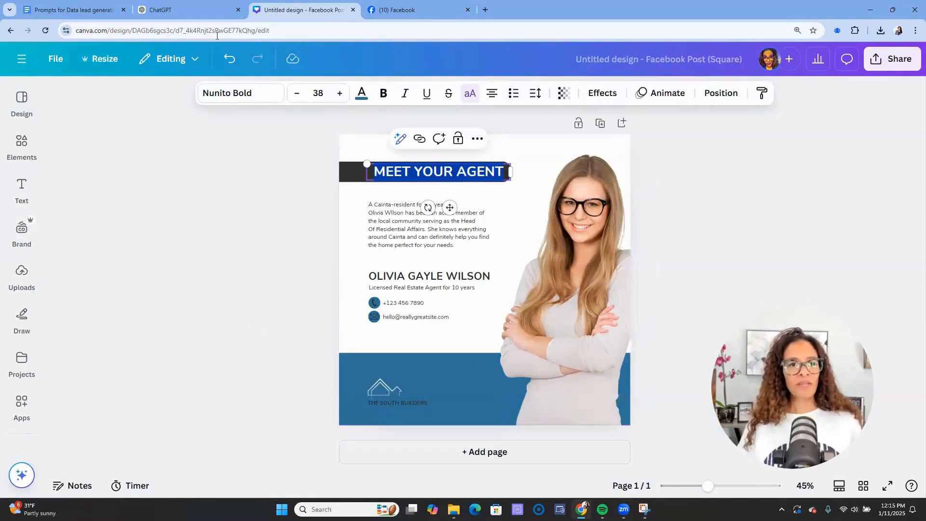
left_click(161, 13)
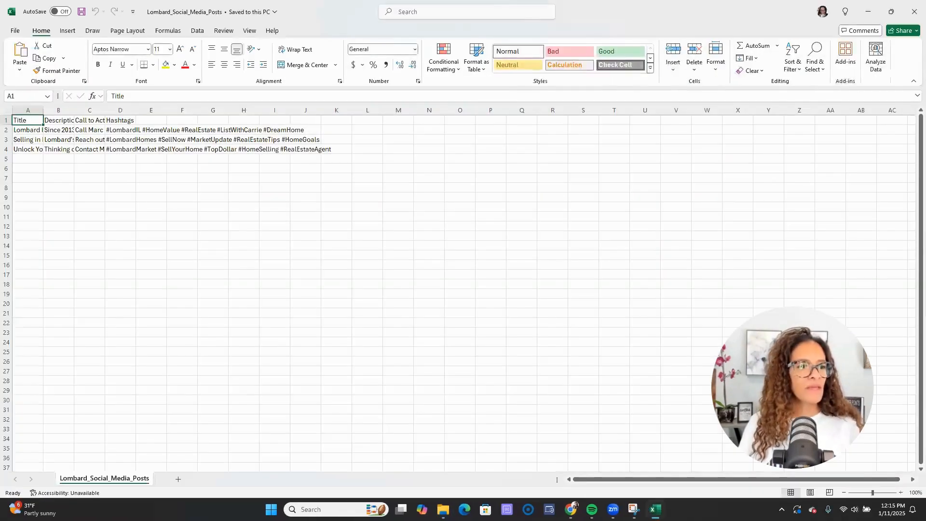
- Autofit all column widths on the sheet and zoom in
left_click(6, 111)
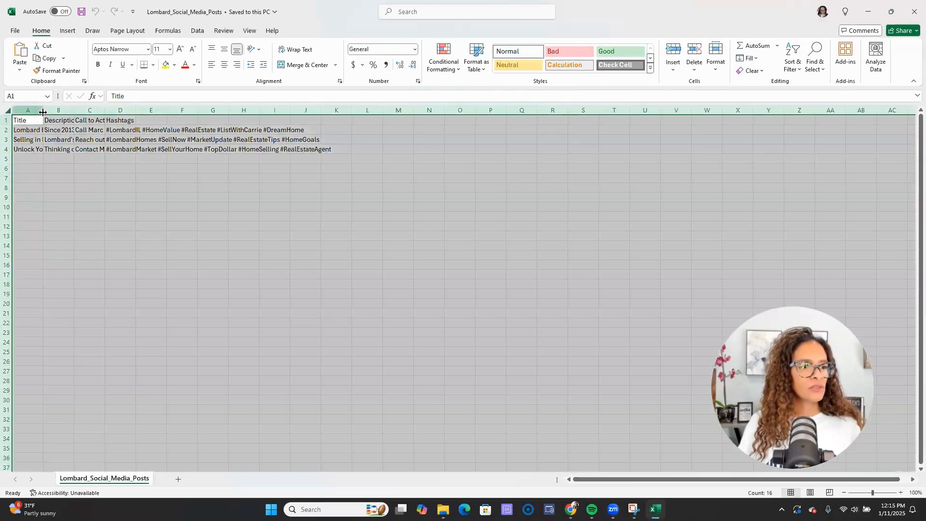
double_click(44, 110)
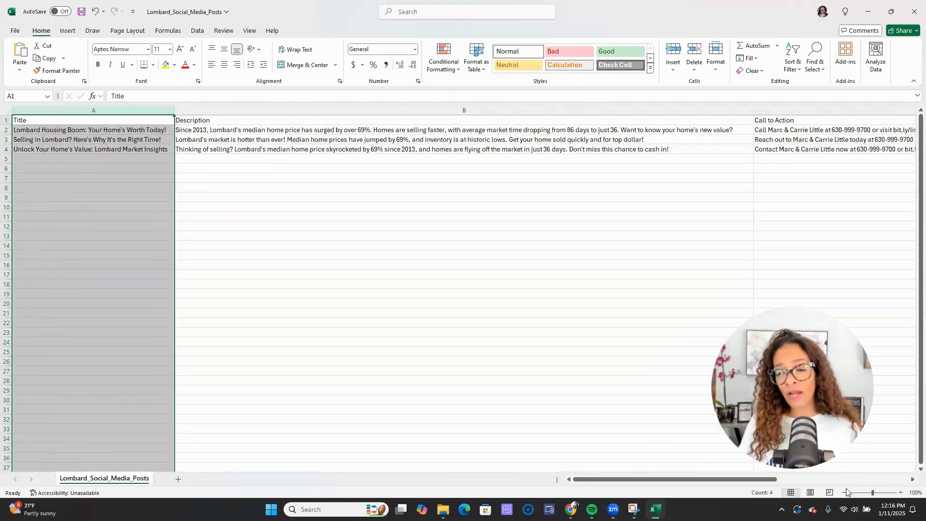
left_click(901, 492)
left_click(900, 493)
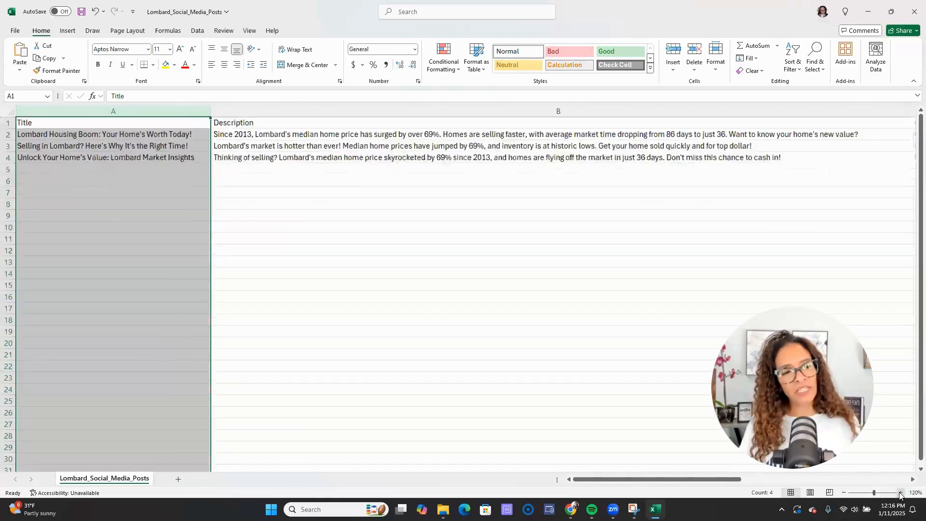
left_click(901, 492)
left_click(901, 493)
left_click(901, 493)
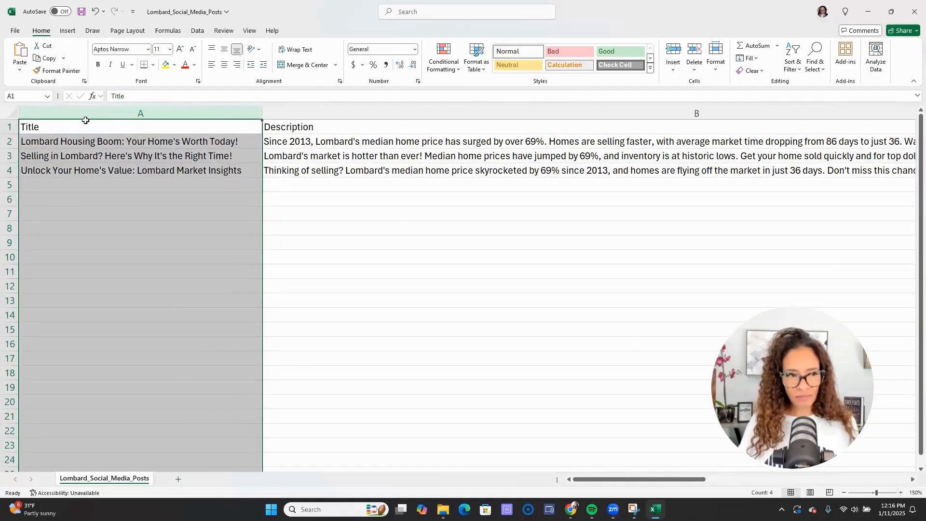
- Turn on Wrap text for the table cells and narrow the columns so all four fit
left_click(12, 114)
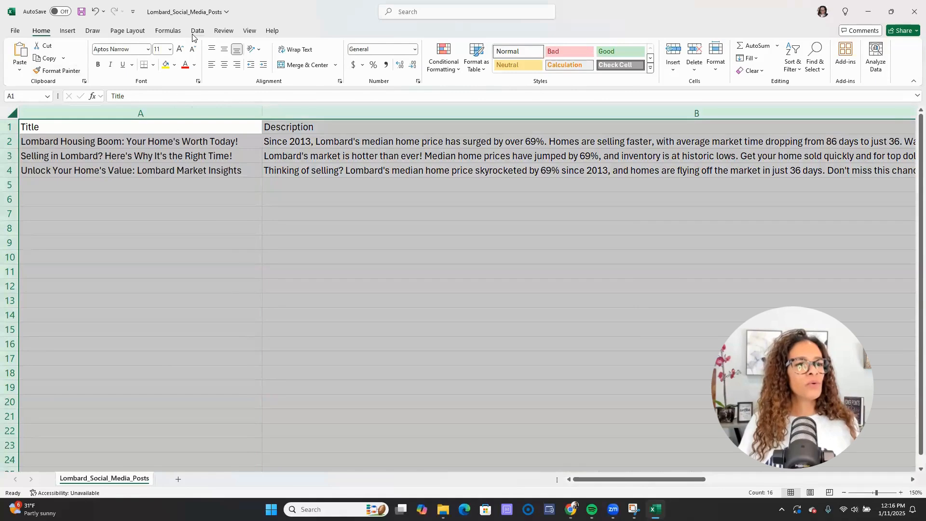
right_click(182, 156)
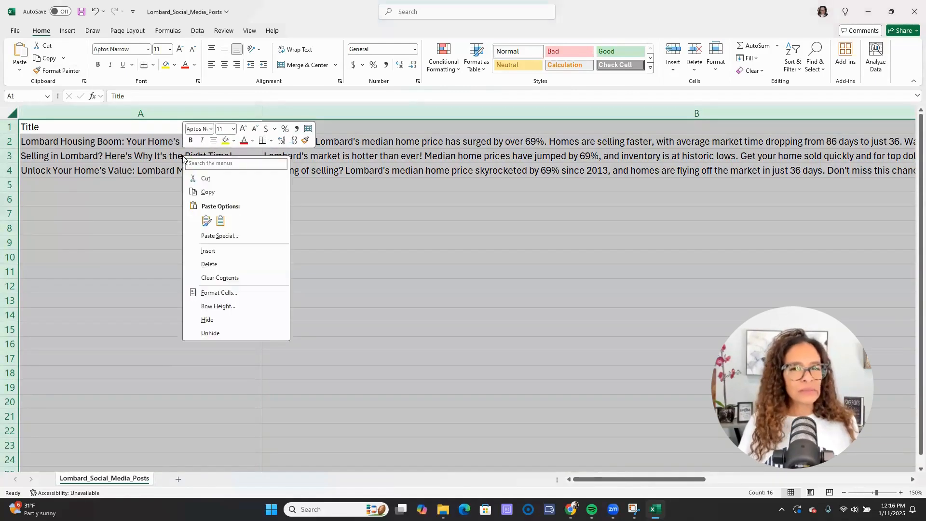
left_click(222, 294)
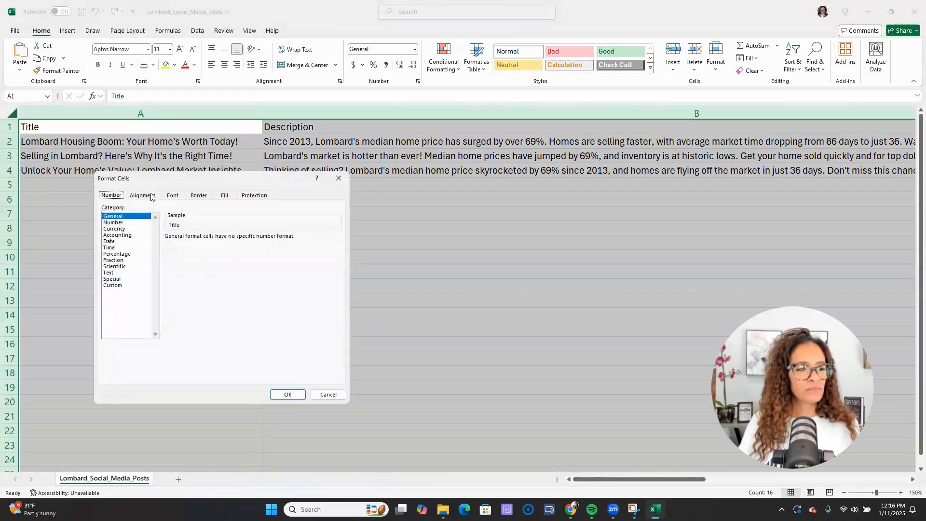
left_click(143, 195)
left_click(109, 278)
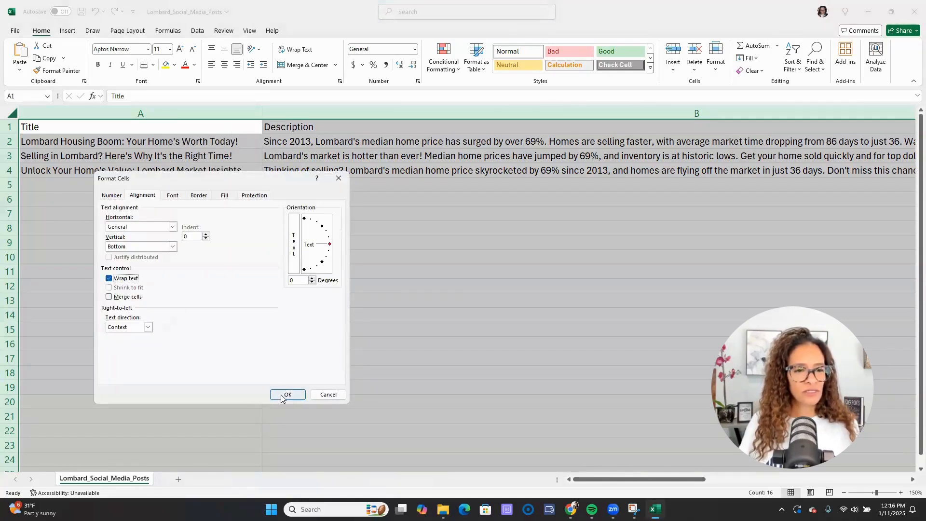
left_click(287, 395)
left_click_drag(265, 106, 182, 116)
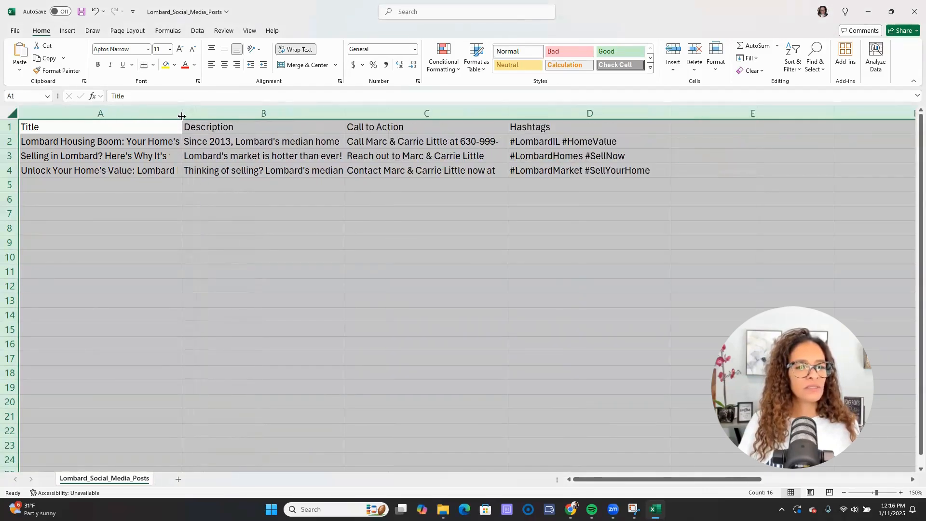
right_click(152, 122)
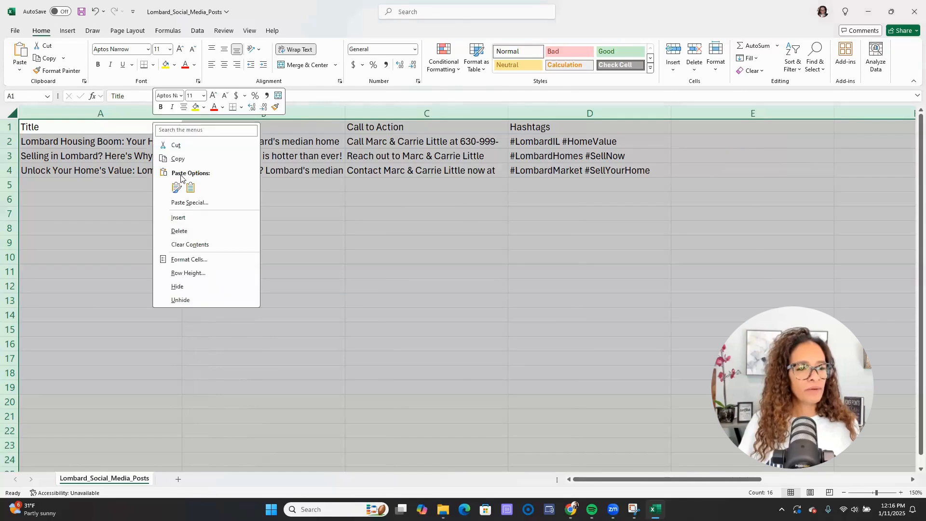
left_click(188, 260)
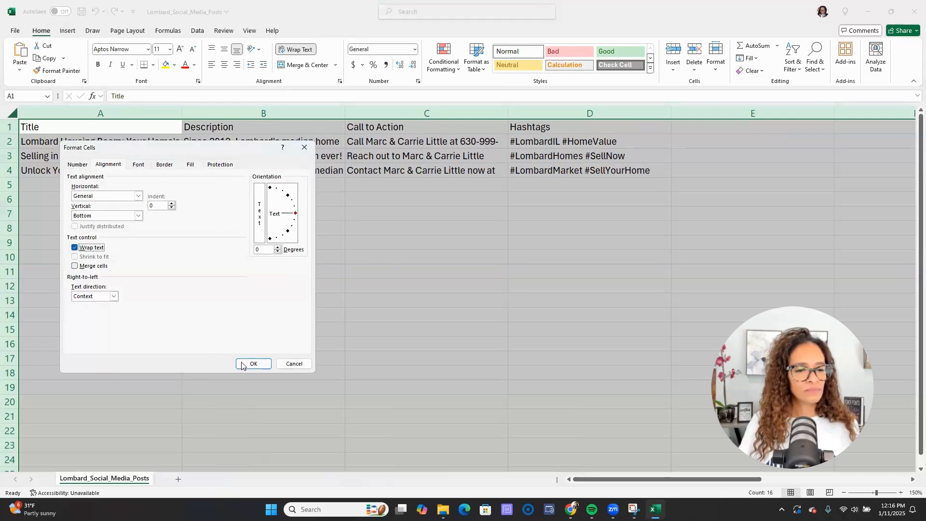
left_click(253, 364)
left_click(418, 300)
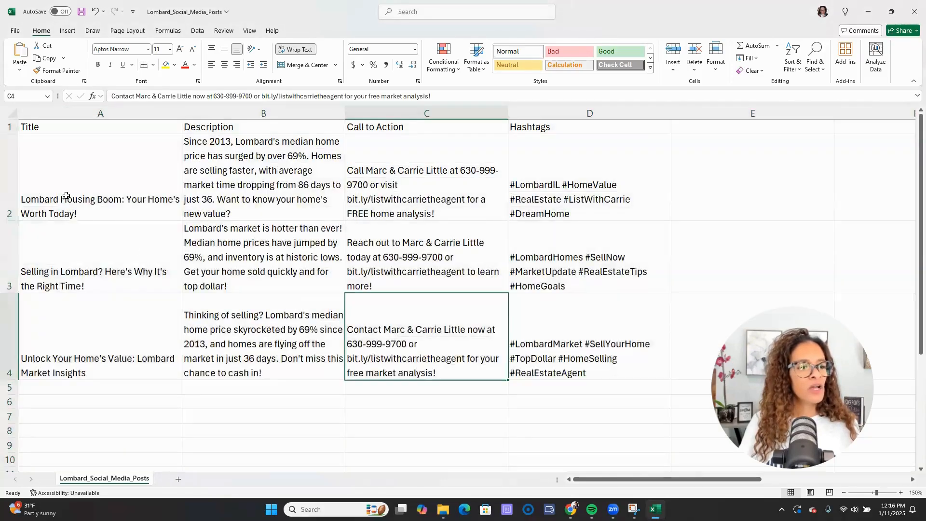
- Select the words 'Lombard Housing Boom' in the first post title in cell A2
left_click(66, 196)
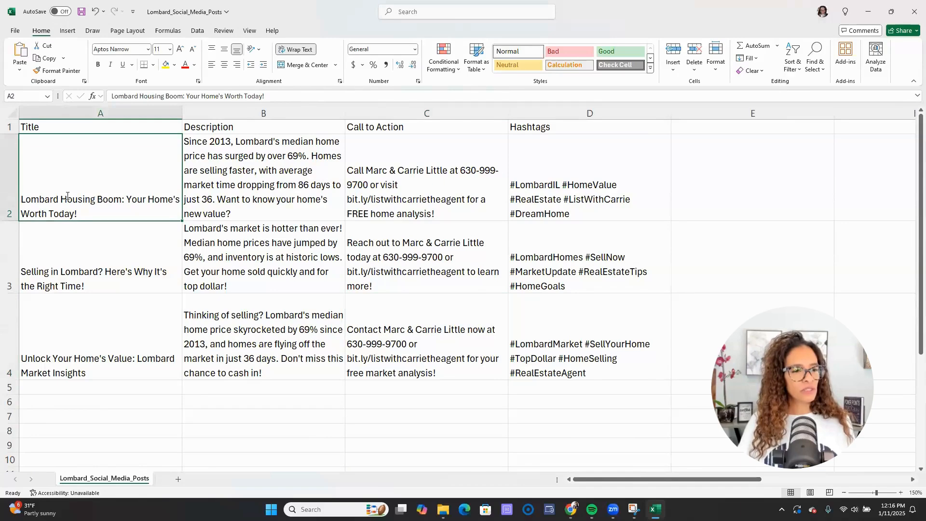
double_click(67, 195)
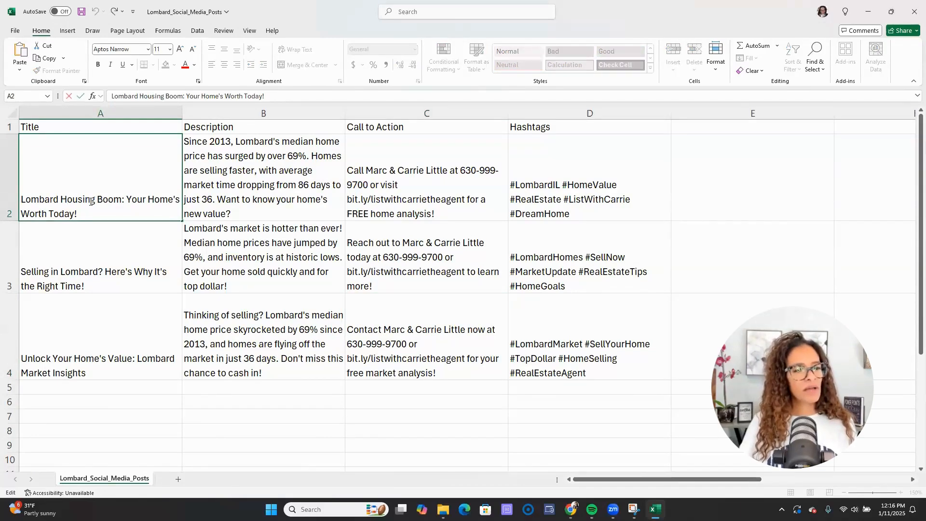
left_click_drag(22, 200, 122, 200)
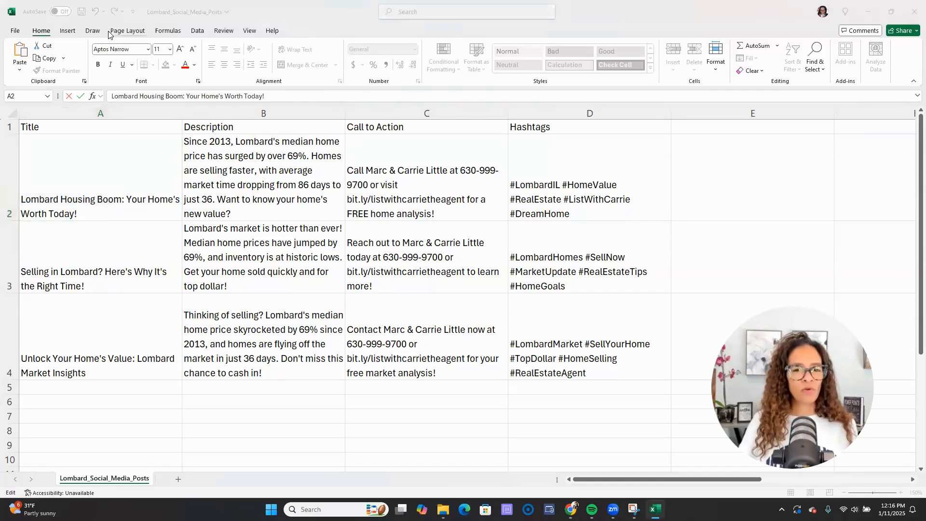
key("alt+Tab")
- Replace MEET YOUR AGENT with LOMBARD HOUSING BOOM and lengthen the dark bar to the right
key("Tab")
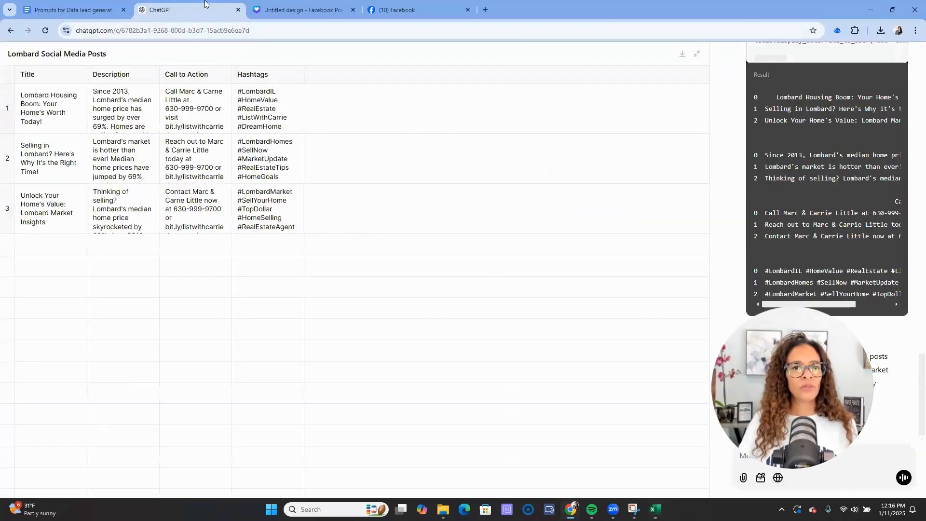
left_click(262, 3)
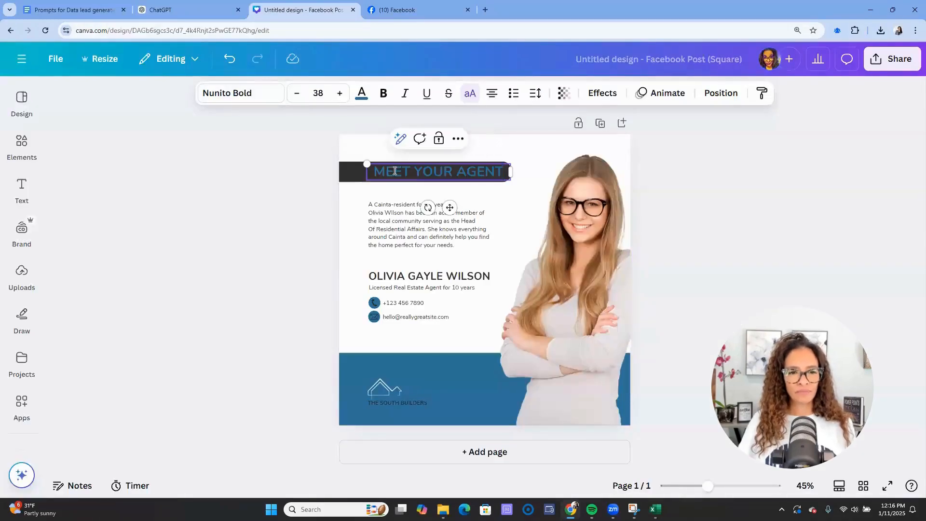
type("LOMBARD HOUSING BOOM")
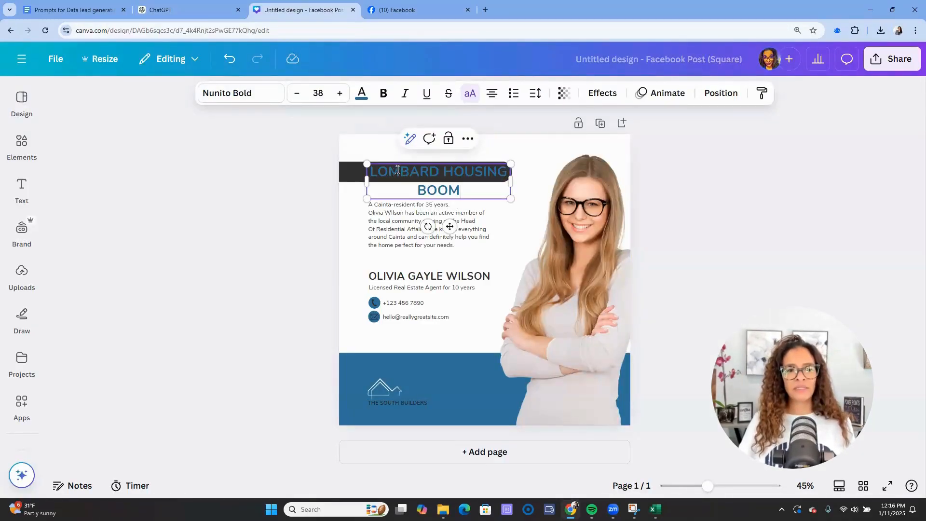
left_click(349, 172)
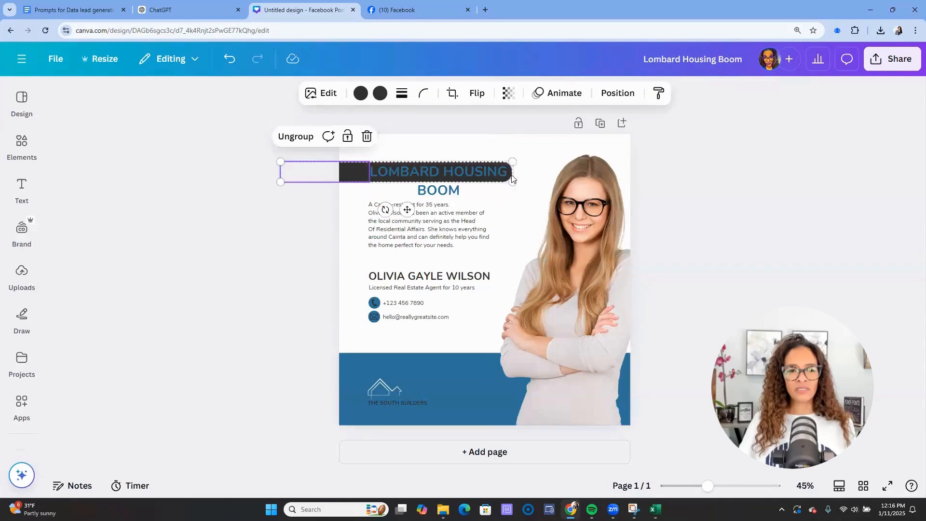
left_click_drag(512, 181, 560, 187)
- Widen the heading onto one line, align it within the dark bar and make it white
left_click(374, 170)
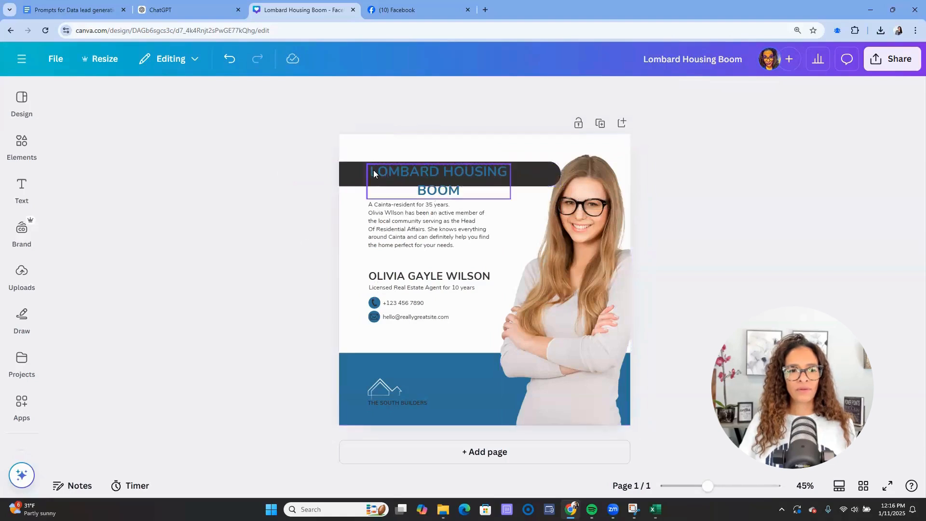
left_click(377, 172)
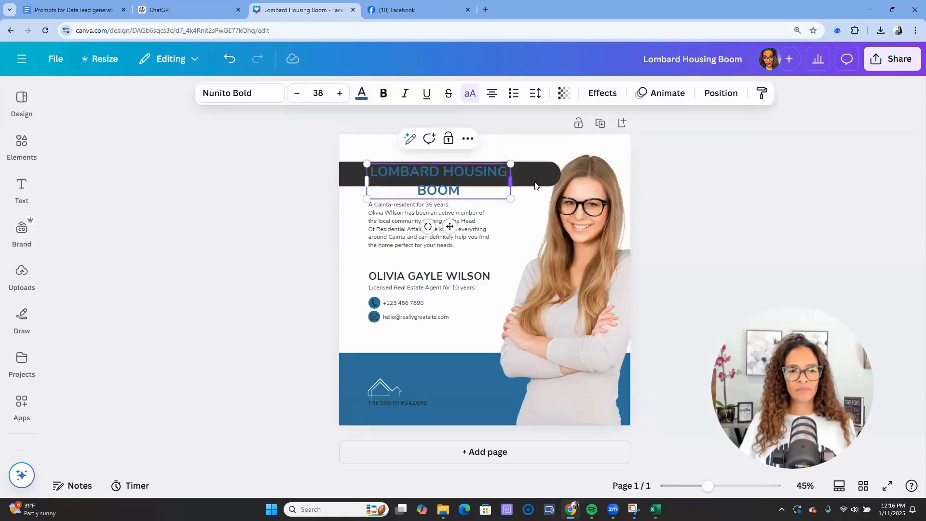
left_click_drag(510, 181, 561, 172)
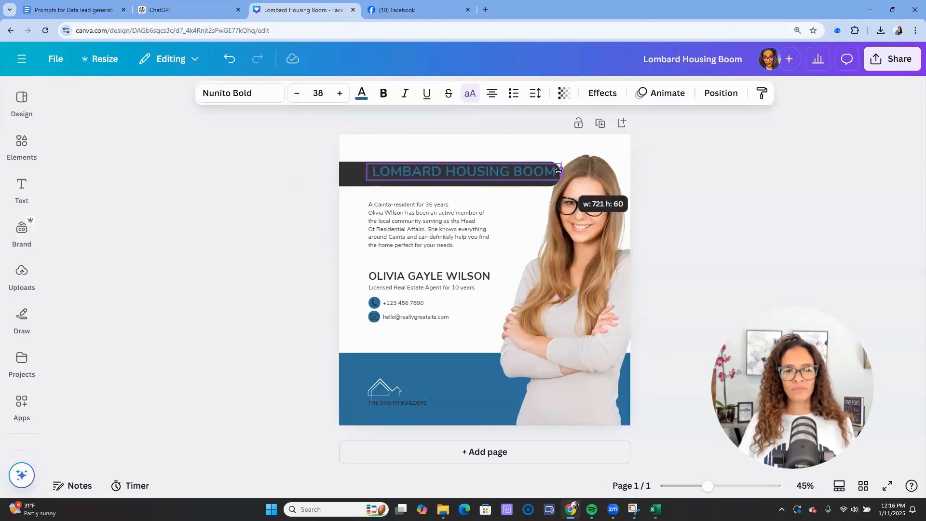
left_click(196, 221)
left_click_drag(397, 177, 390, 179)
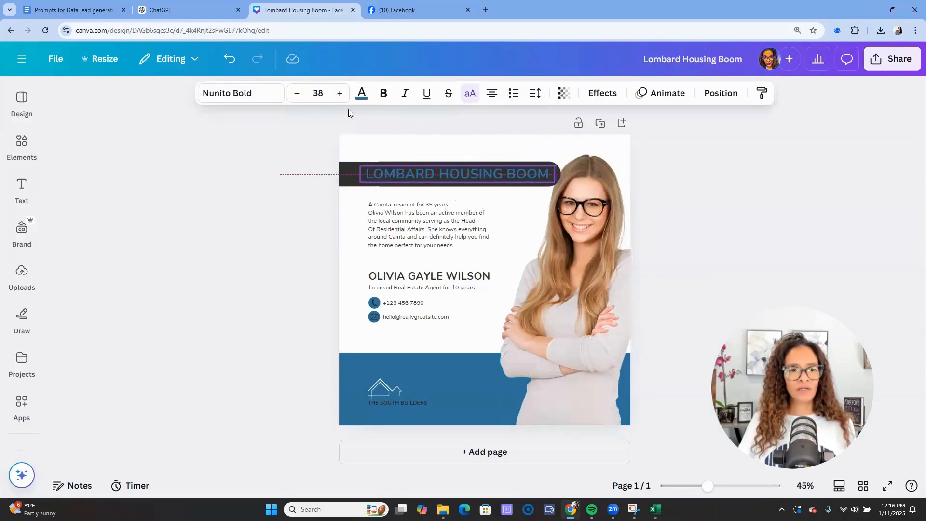
left_click(362, 93)
left_click(230, 453)
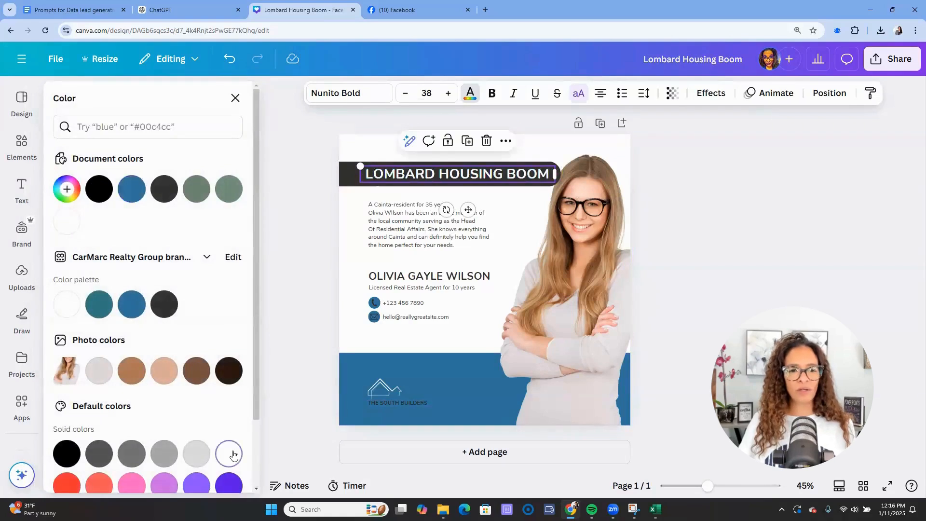
left_click(754, 284)
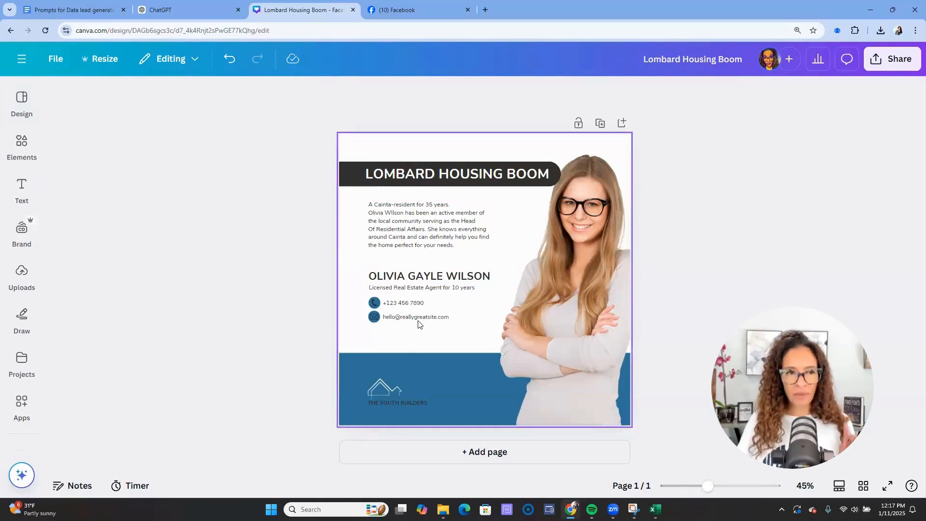
- Copy the first post's description from cell B2 in the Excel sheet
key("alt+Tab")
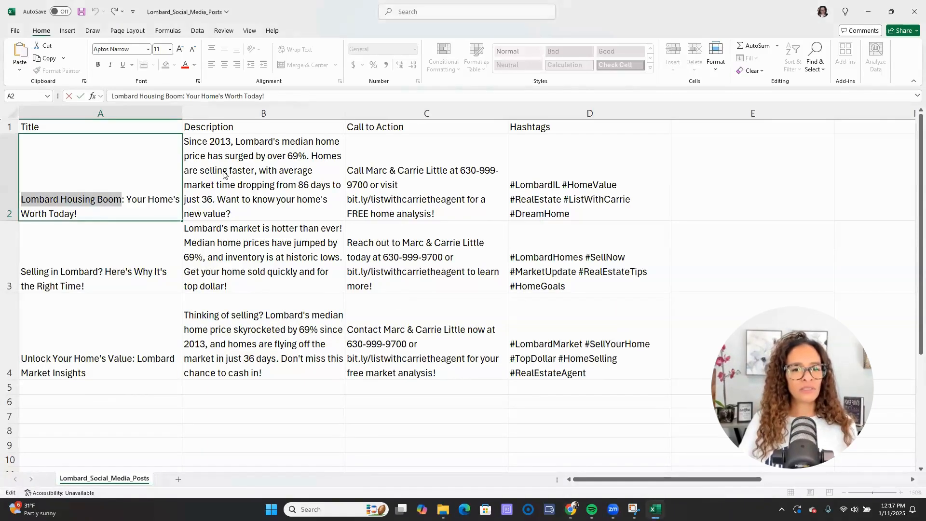
key("alt+Tab")
key("alt+Tab")
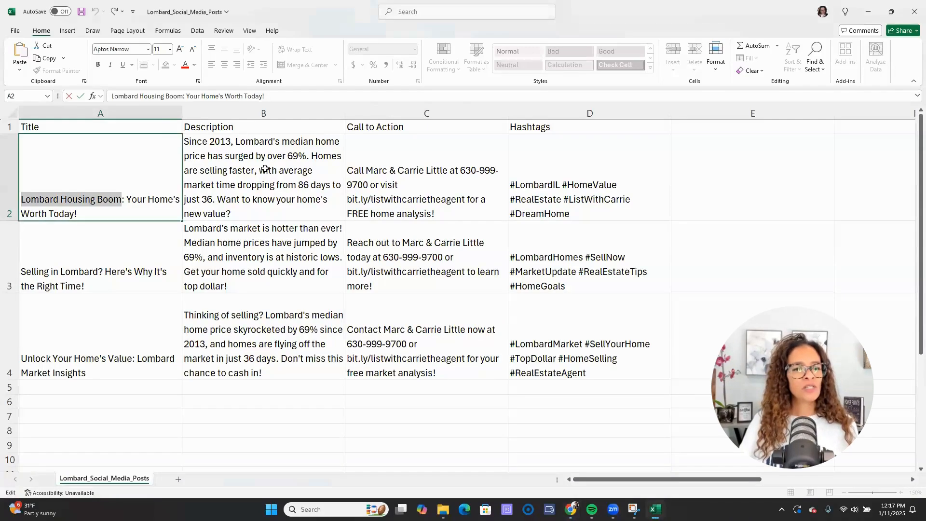
left_click(266, 169)
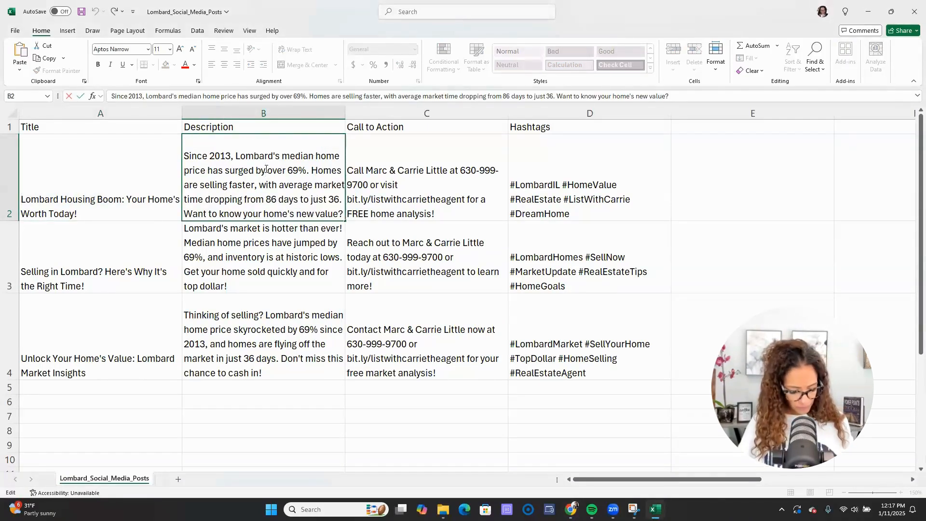
key("ctrl+a")
key("ctrl+c")
key("Escape")
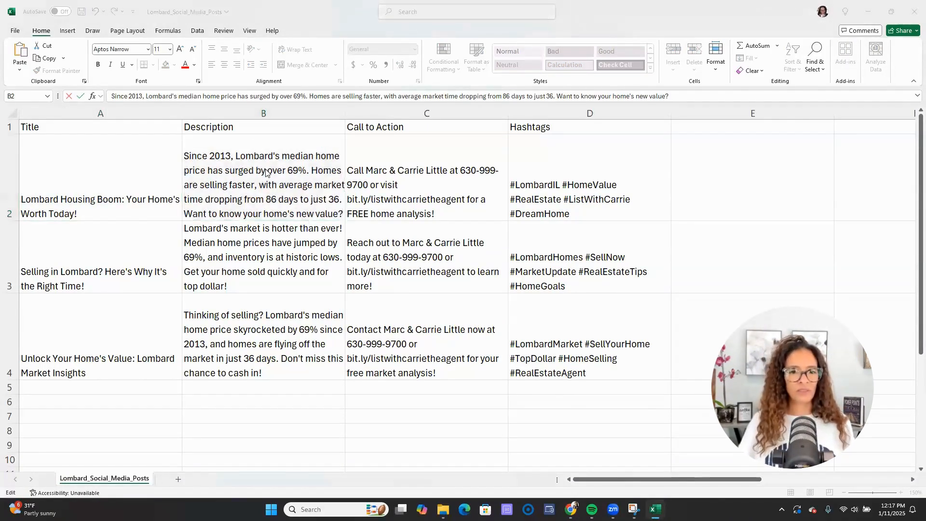
- Back in Canva, select all the text of the template's bio paragraph
key("alt+Tab")
left_click(380, 213)
triple_click(399, 214)
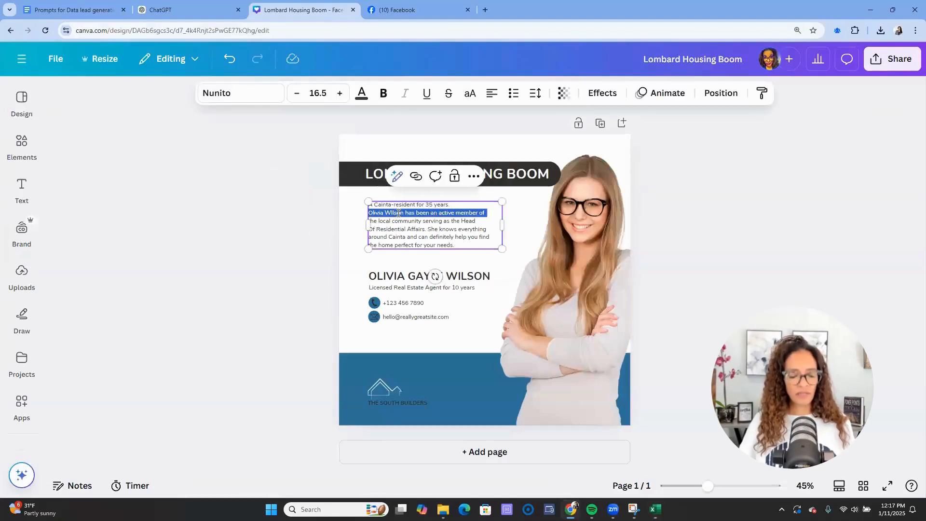
key("ctrl+a")
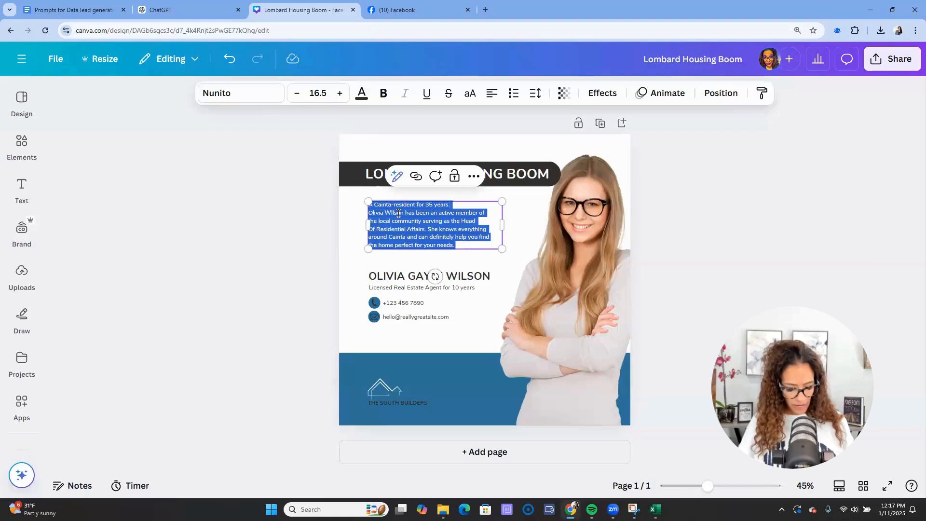
- Replace the bio with the pasted Lombard description and set its font size to 21.5
key("ctrl+v")
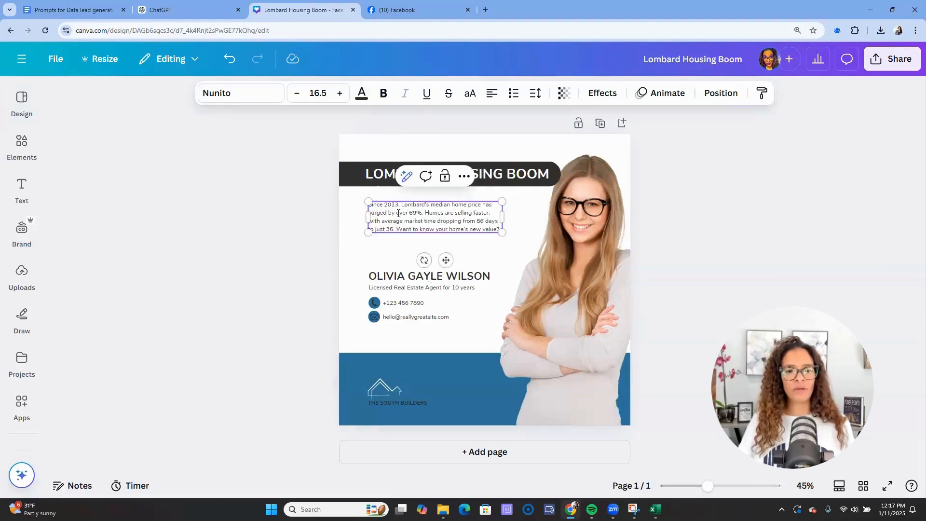
triple_click(400, 214)
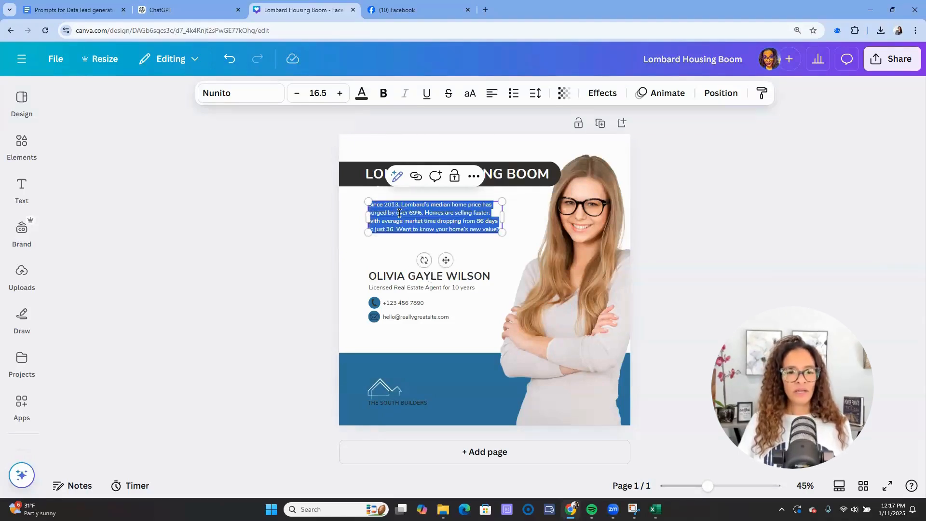
left_click(340, 93)
left_click(340, 93)
left_click(340, 93)
left_click(340, 93)
left_click(340, 93)
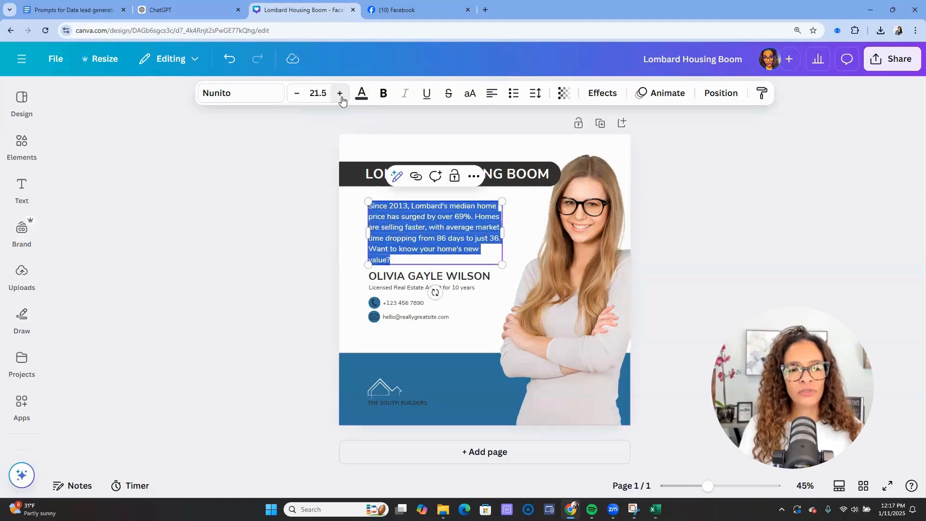
- Widen the description text box and select the name and contact details together
left_click(276, 262)
left_click(502, 239)
left_click_drag(502, 238, 517, 237)
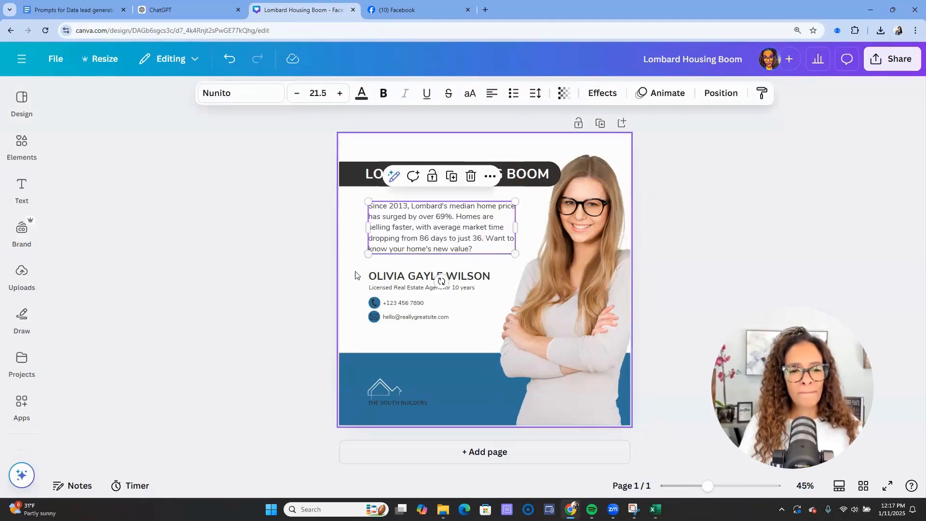
left_click_drag(304, 268, 429, 349)
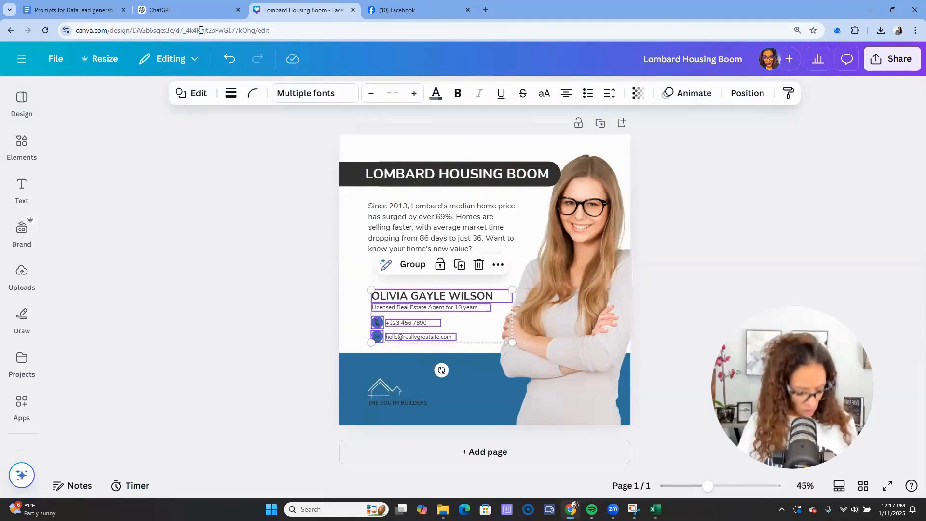
- Copy the phrase 'Your Home's Worth Today!' from cell A2 in Excel
key("alt+Tab")
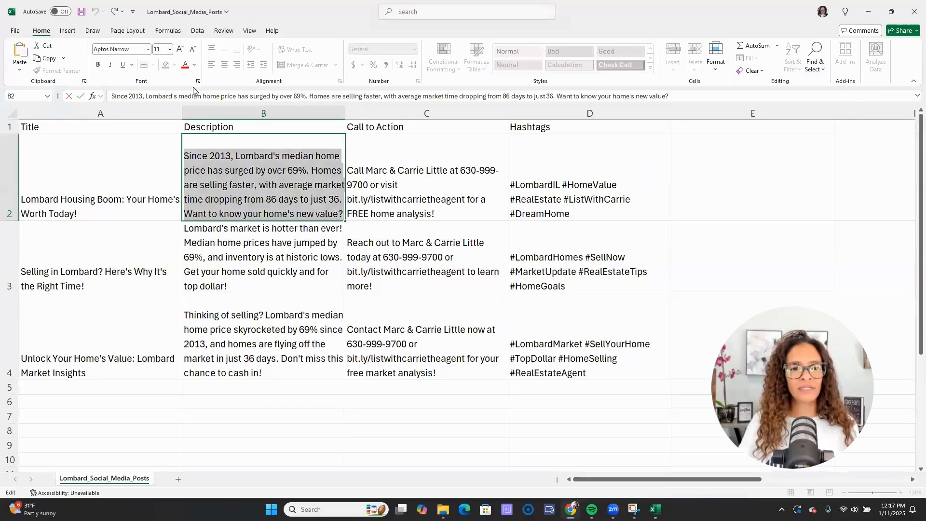
double_click(102, 207)
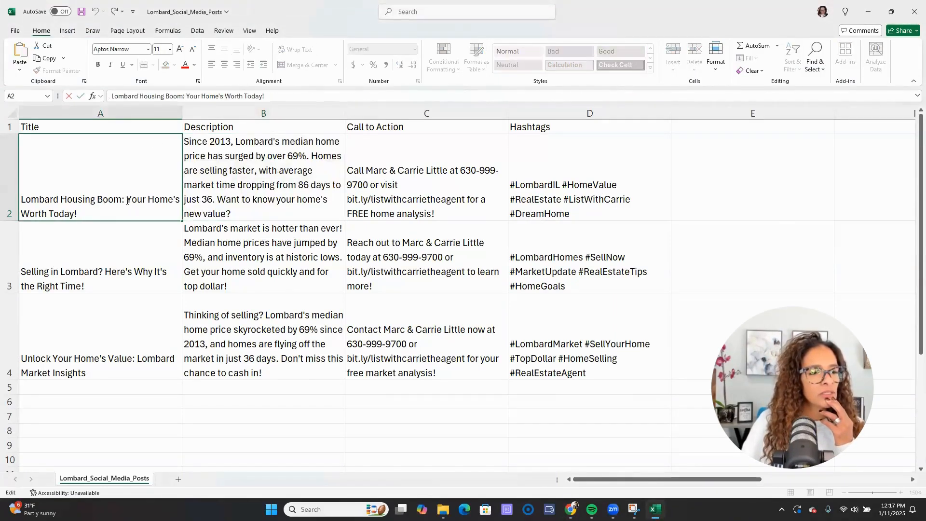
left_click_drag(128, 201, 128, 209)
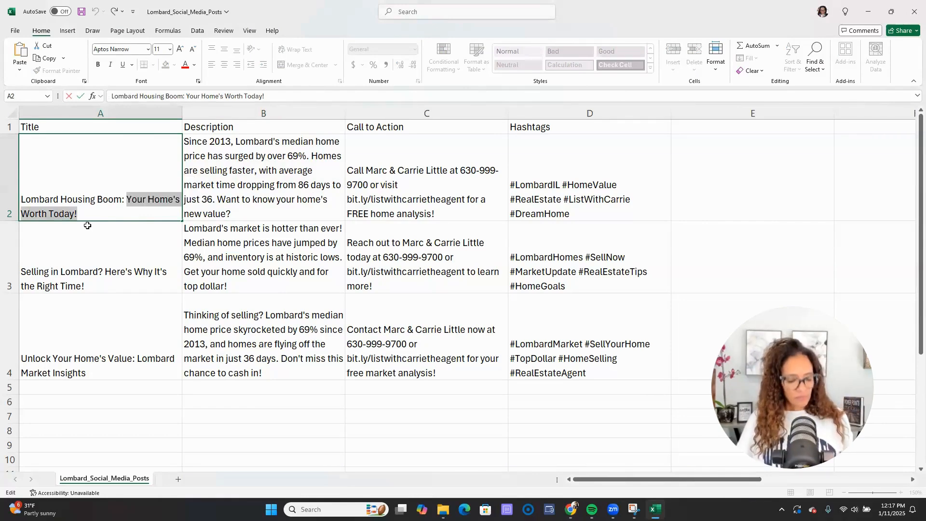
key("alt+Tab")
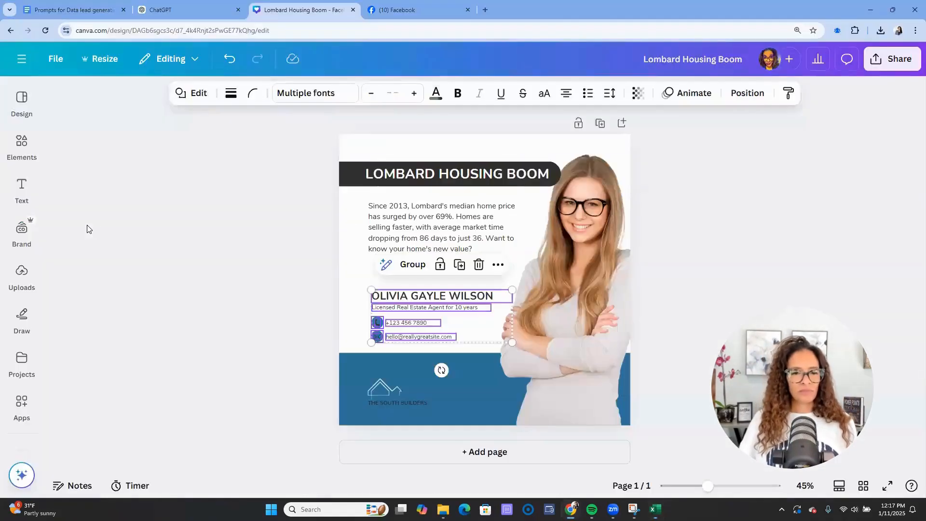
- Duplicate the agent name text box and place the copy above the original
left_click(216, 266)
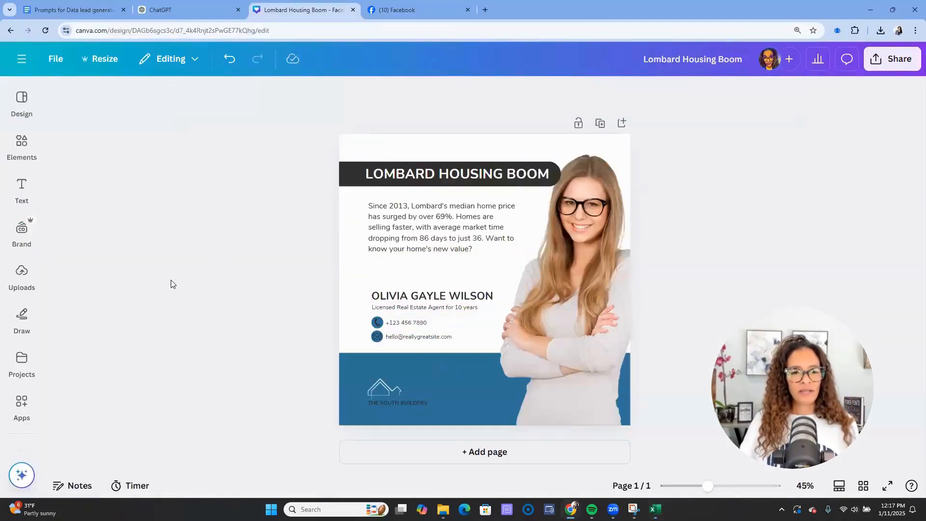
left_click_drag(282, 284, 405, 335)
left_click(314, 317)
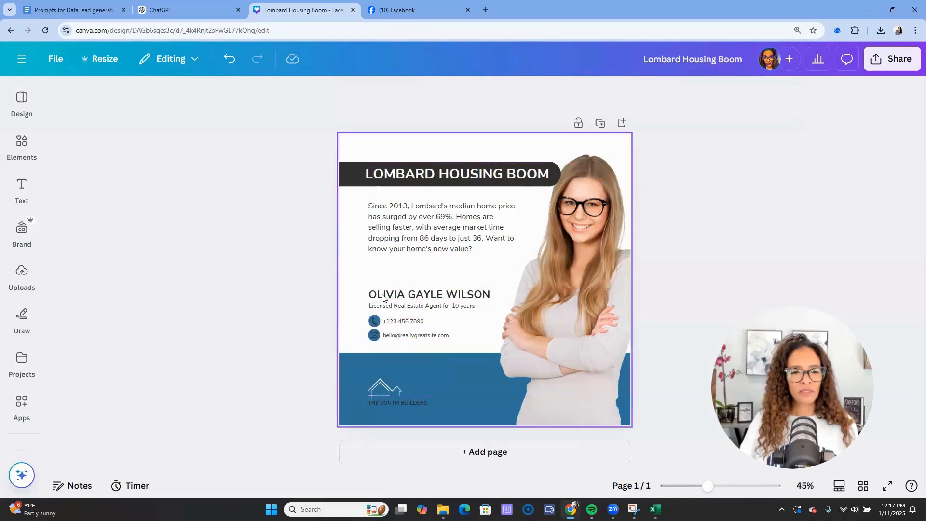
left_click(383, 297)
left_click_drag(382, 297, 386, 267)
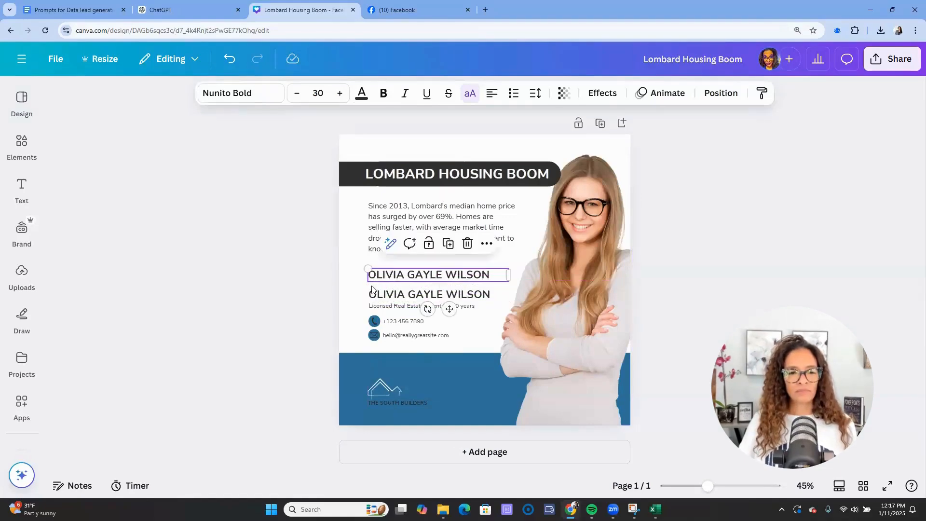
- Replace the copy with 'YOUR HOME'S WORTH TODAY!' and fit it on one line, slightly smaller
key("alt+Tab")
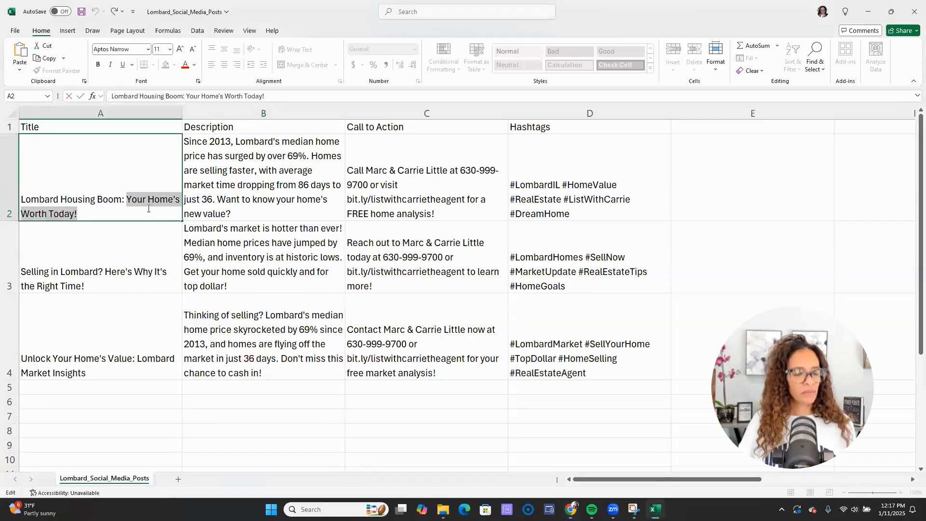
key("alt+Tab")
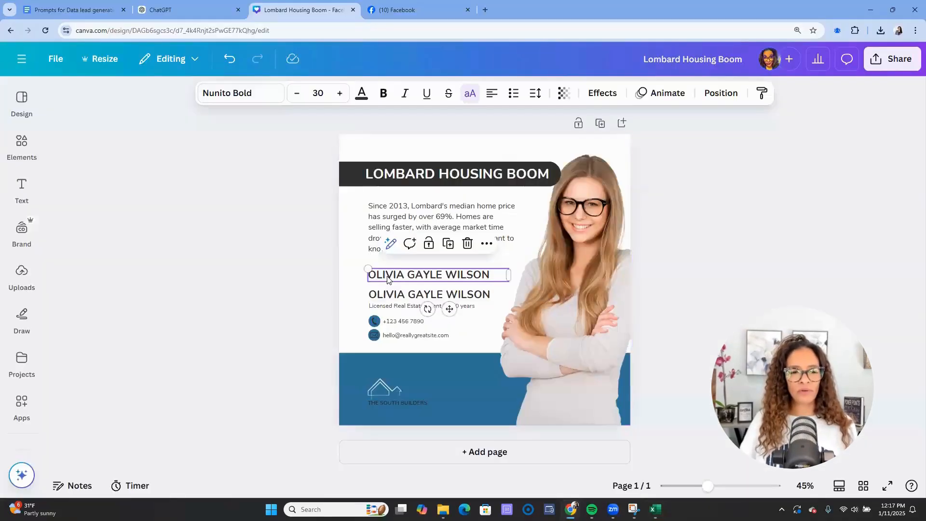
double_click(388, 276)
type("YOUR HOME'S WORTH TODAY!")
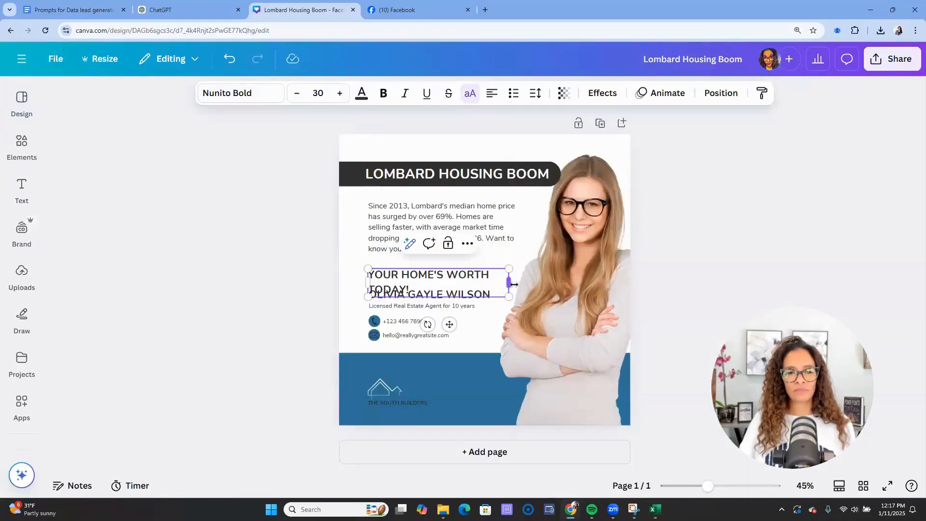
left_click_drag(528, 288, 540, 285)
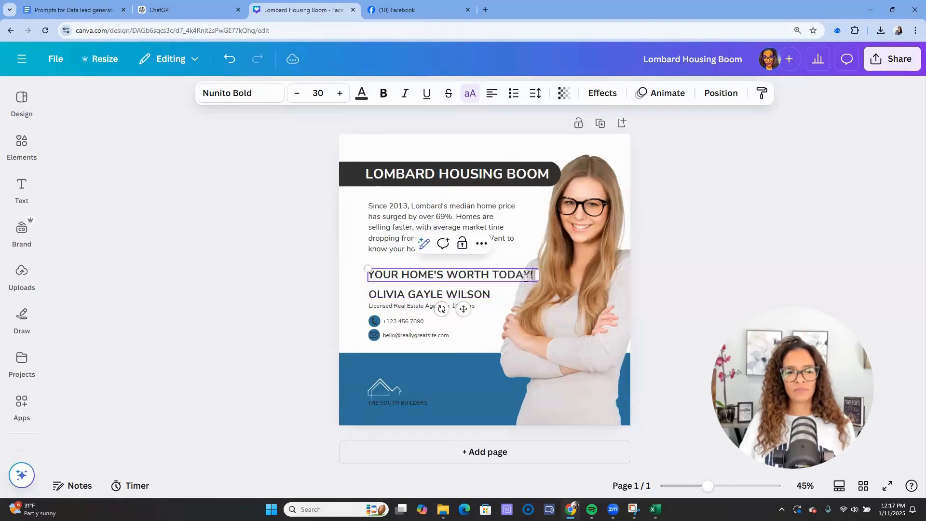
left_click_drag(463, 309, 470, 298)
left_click_drag(537, 270, 515, 269)
- Nudge the body paragraph up and slightly left
left_click(282, 259)
left_click(388, 227)
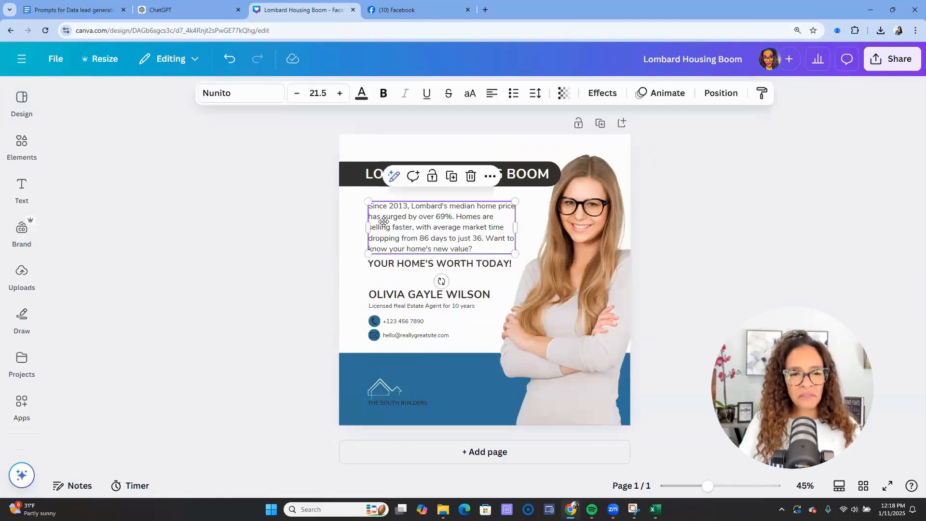
left_click_drag(388, 227, 387, 222)
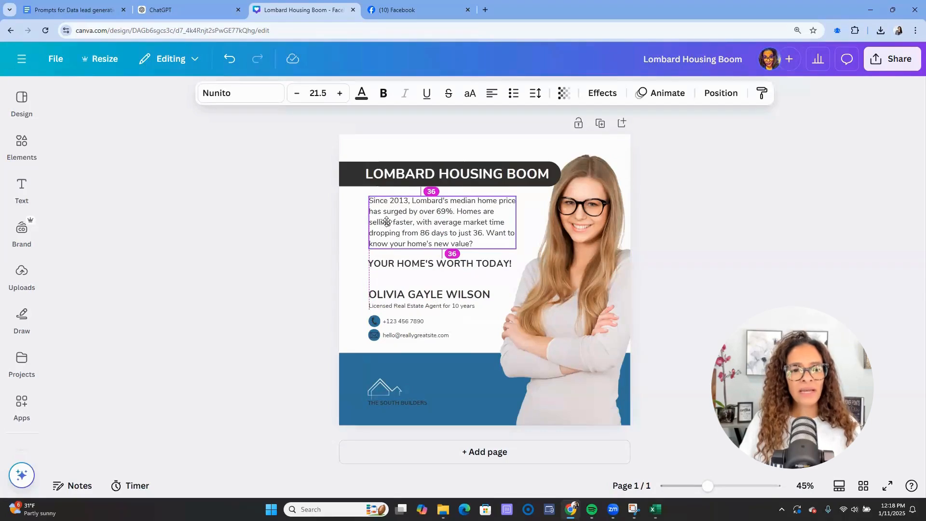
- Replace the template name with the realtor's full name and credentials, and type a new job title
left_click(376, 295)
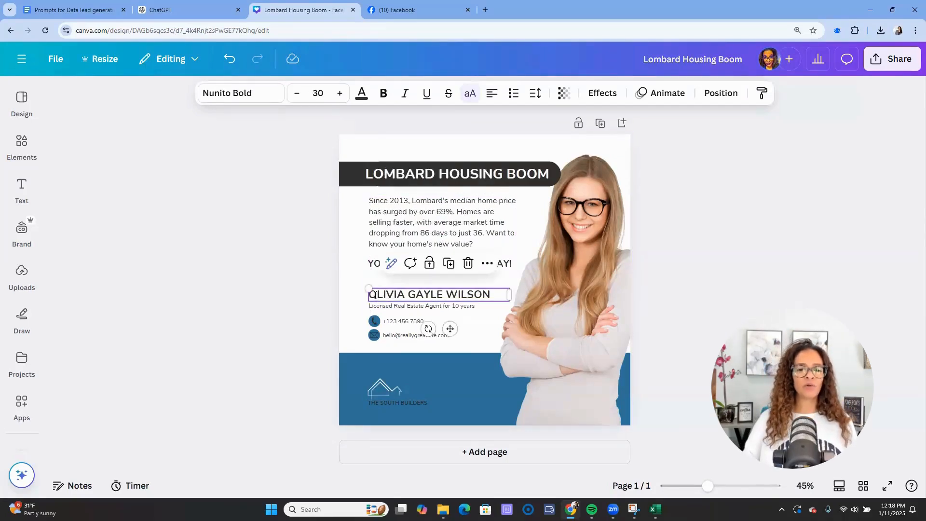
double_click(374, 295)
key("ctrl+a")
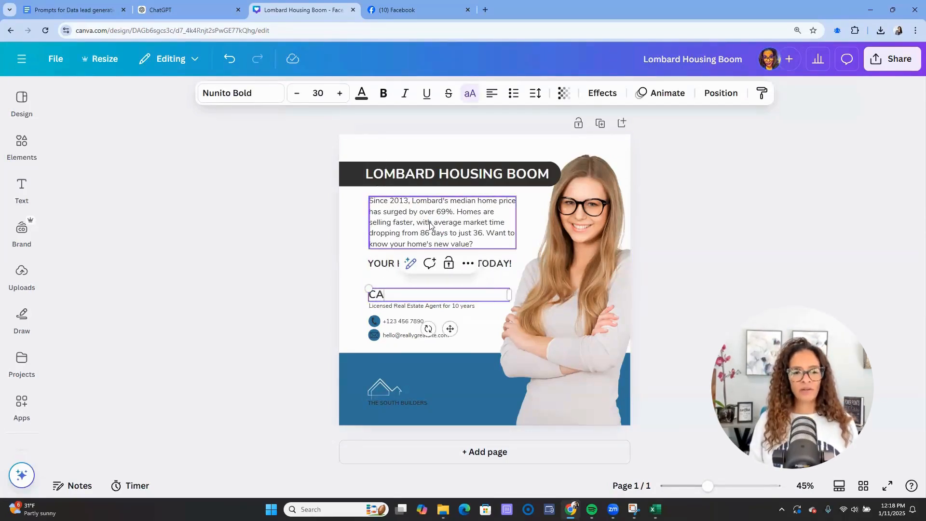
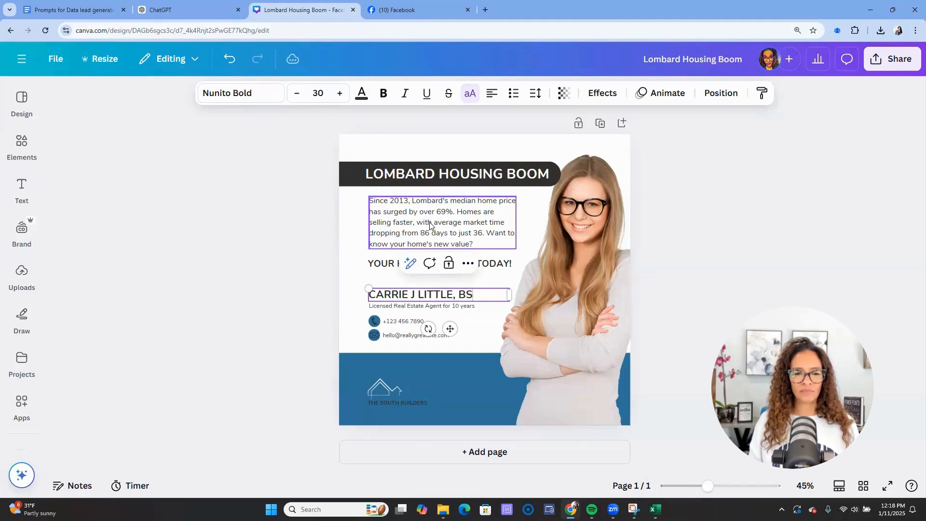
type(", ML")
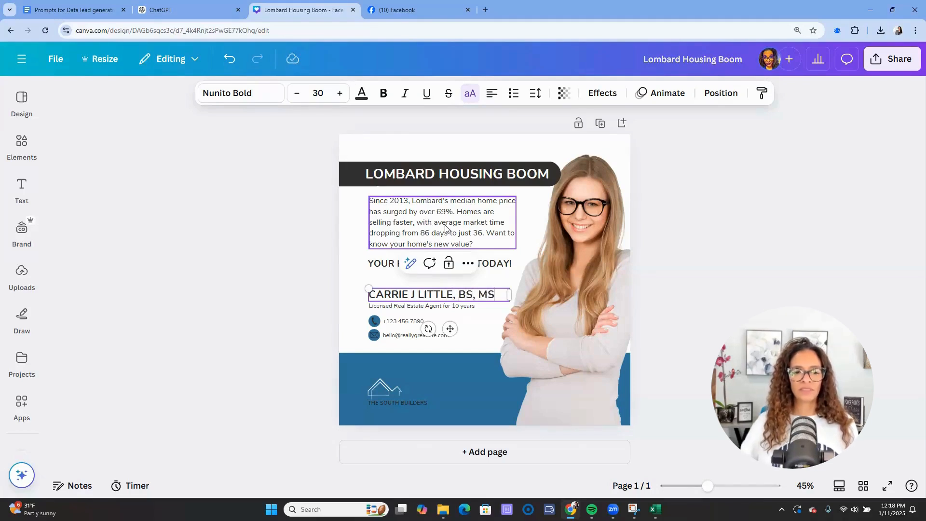
left_click(450, 306)
double_click(450, 306)
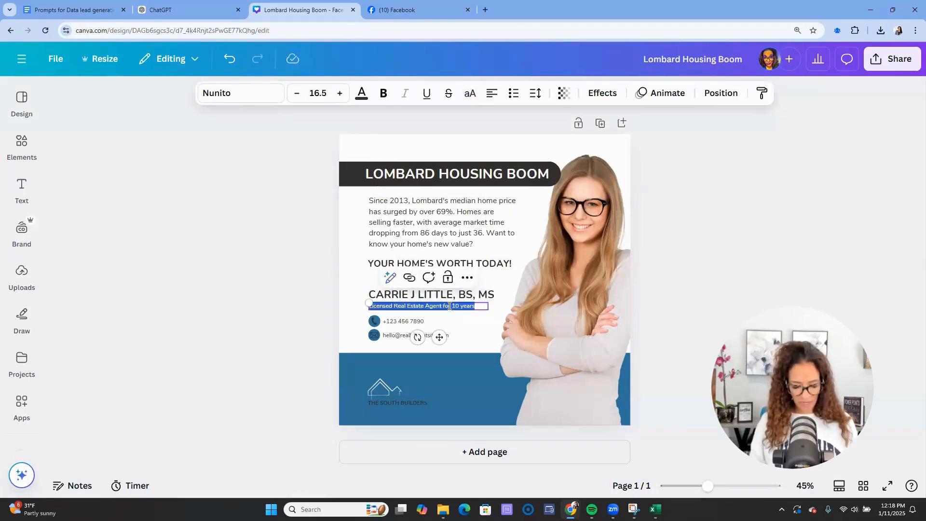
key("BackSpace")
type("Lisiginat")
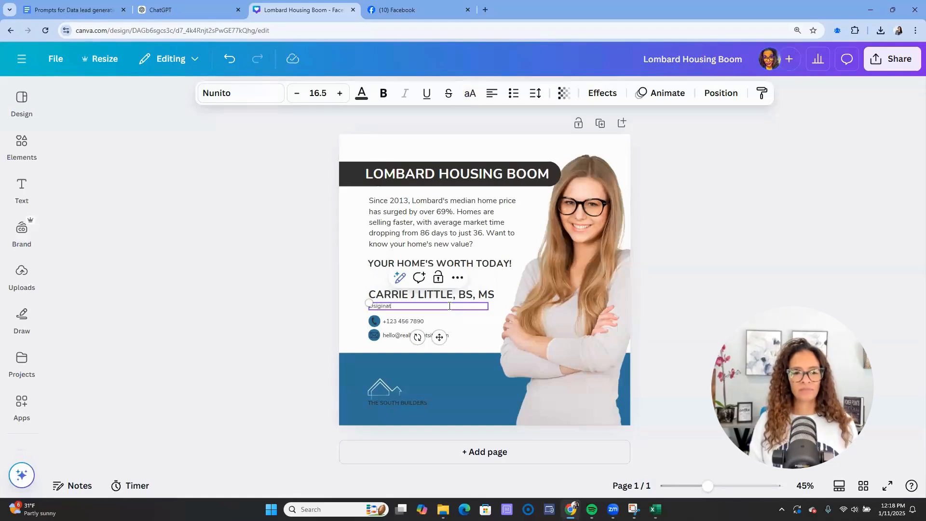
type("oker")
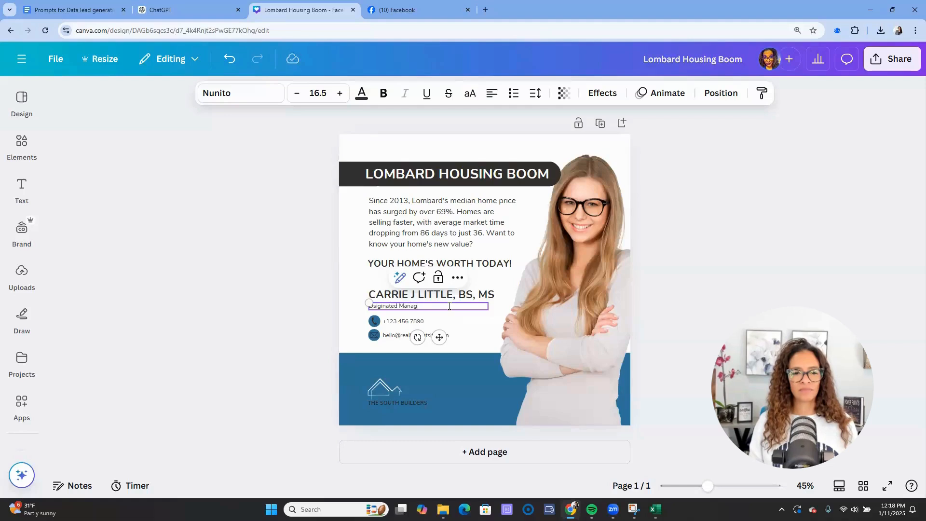
left_click(238, 393)
- Enter the realtor's phone number labelled as office and widen the phone box to one line
left_click(412, 322)
double_click(412, 321)
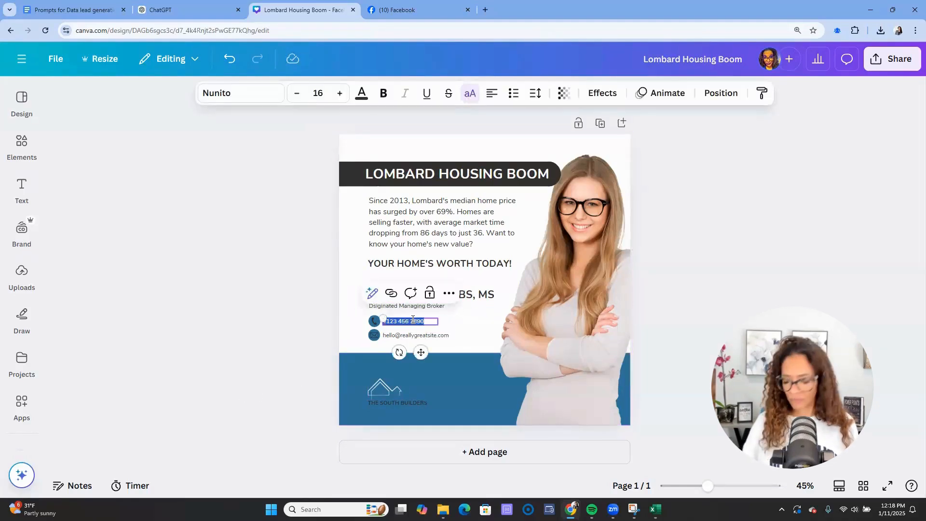
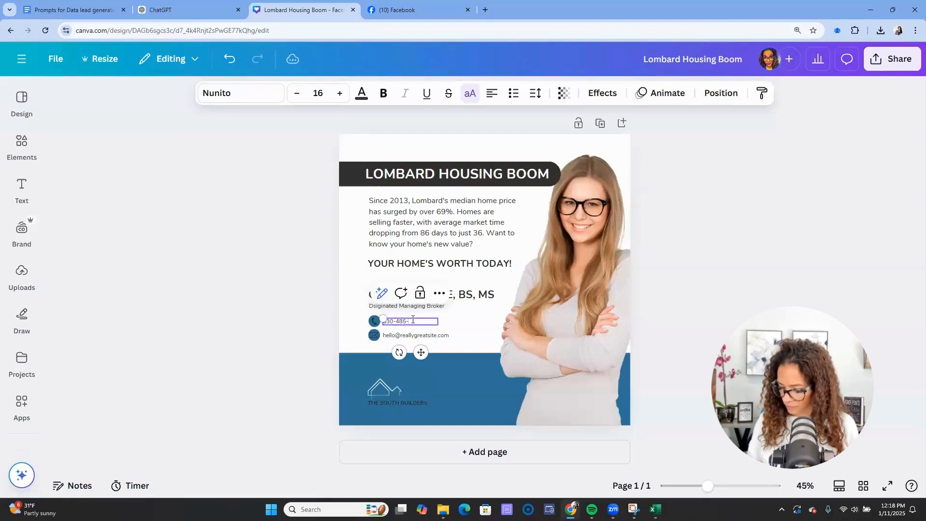
key("Return")
type("OFFICE")
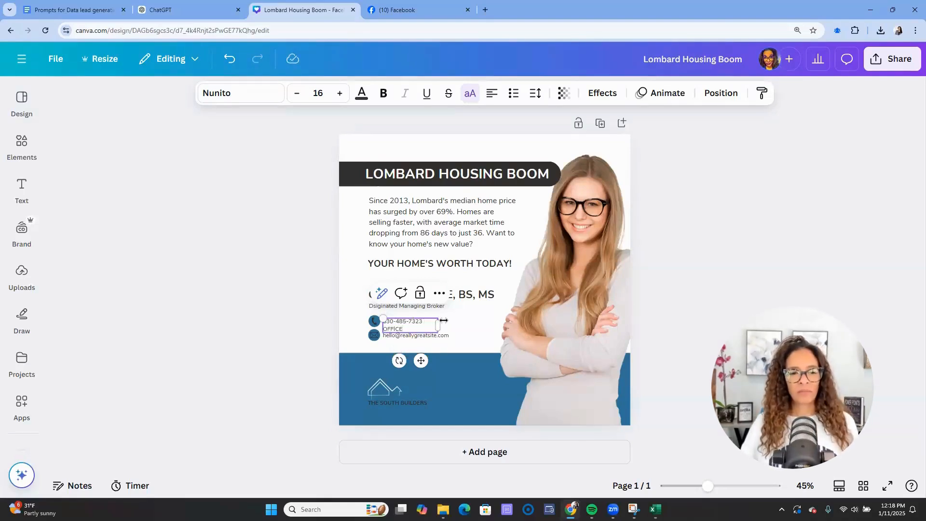
left_click_drag(443, 320, 470, 324)
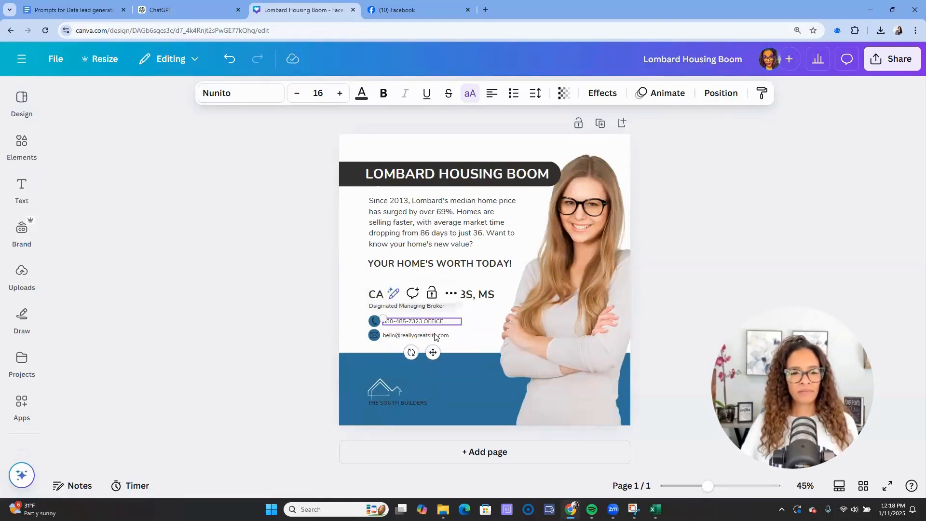
- Replace the placeholder e-mail with the realtor's e-mail address, then select the house logo
double_click(435, 334)
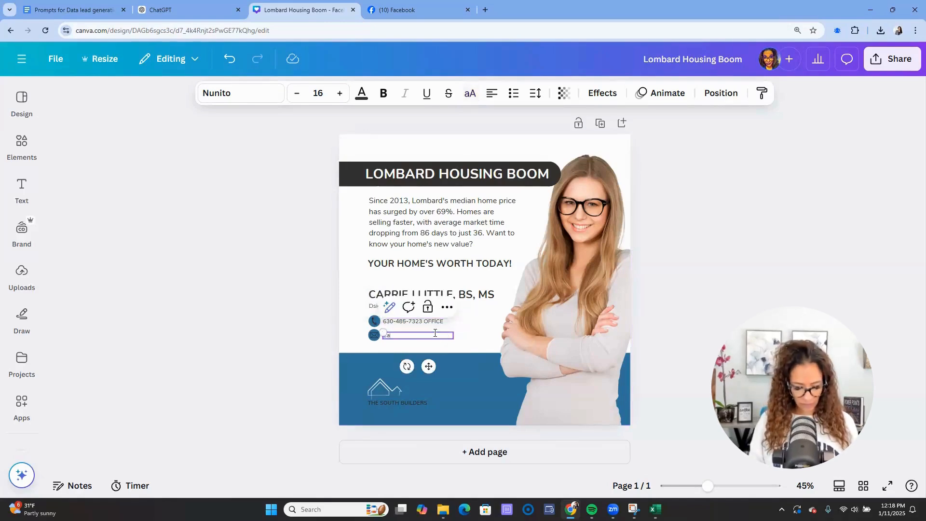
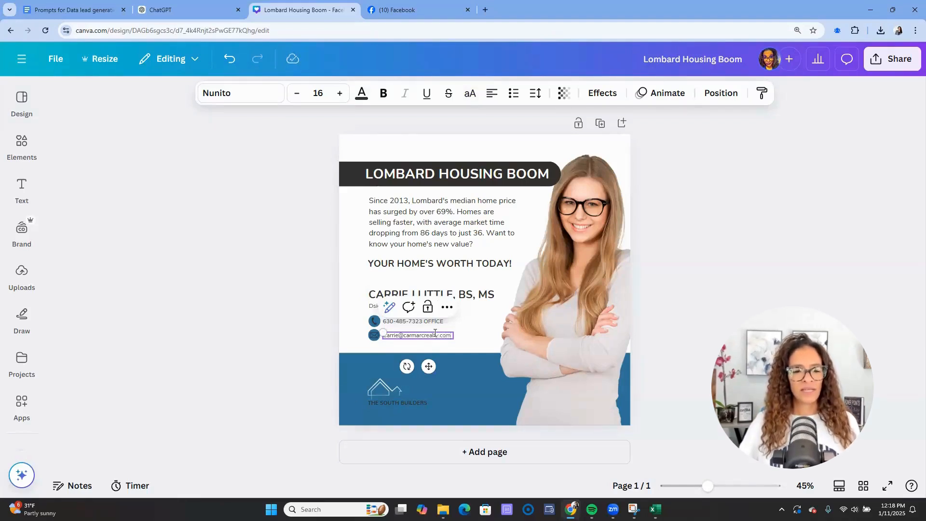
left_click(245, 396)
left_click_drag(256, 379, 312, 380)
left_click(373, 389)
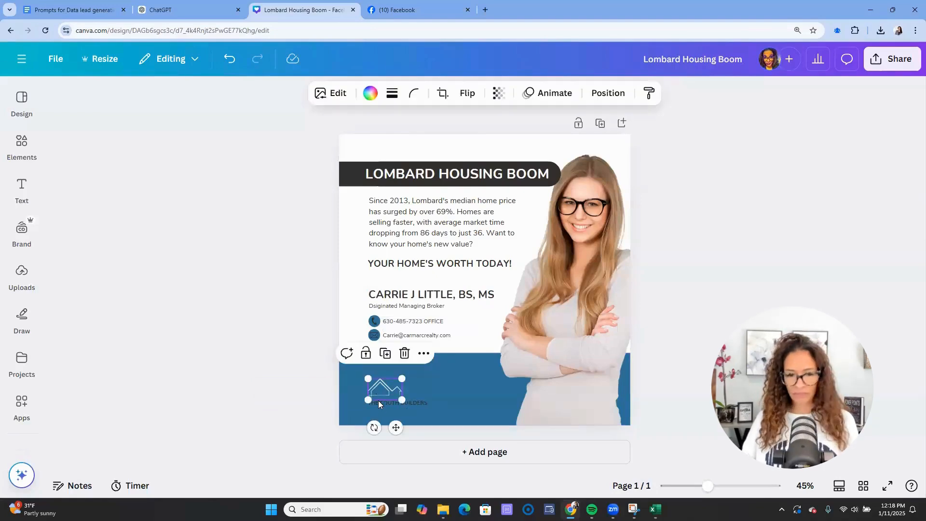
- Delete the house logo with its caption and the blue band at the bottom
key("Delete")
left_click(369, 380)
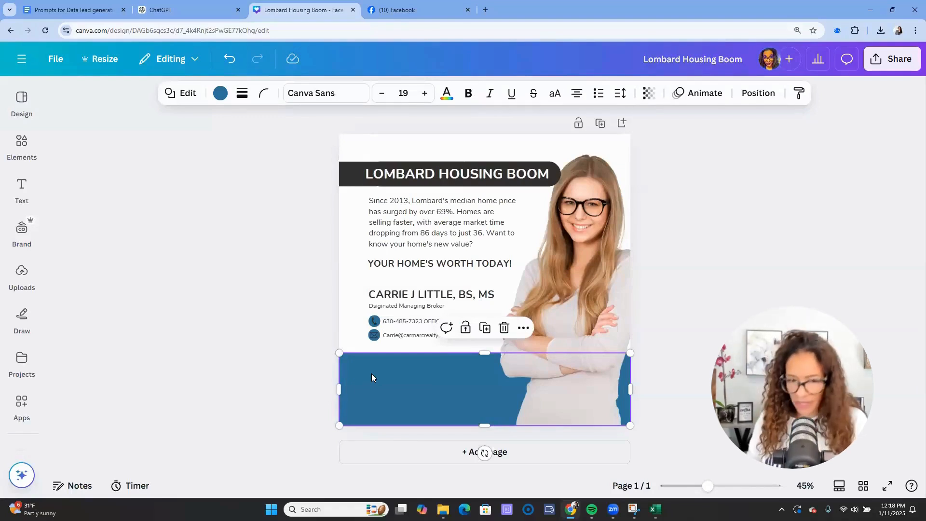
key("Delete")
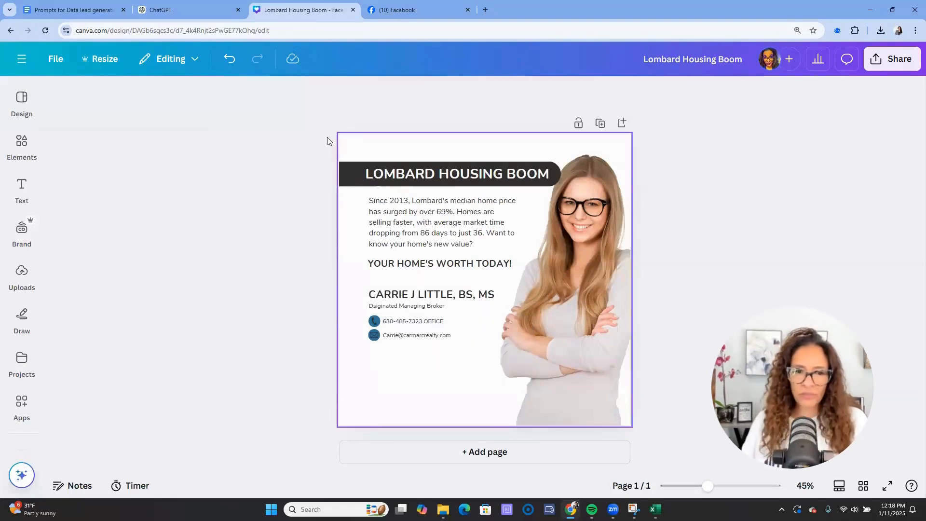
- Add the Carmarc Realty Group logo from Uploads at bottom left and delete the woman's stock photo
left_click(24, 291)
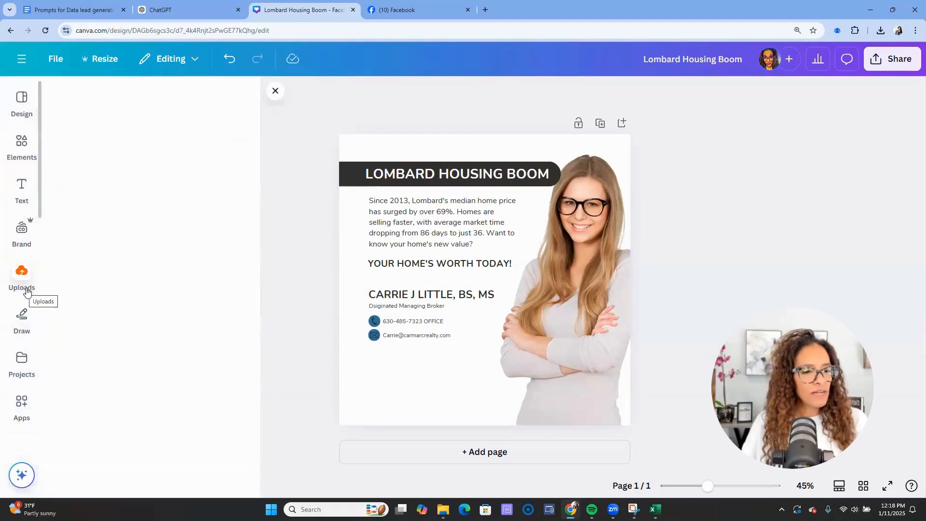
scroll(22, 396, "down", 3)
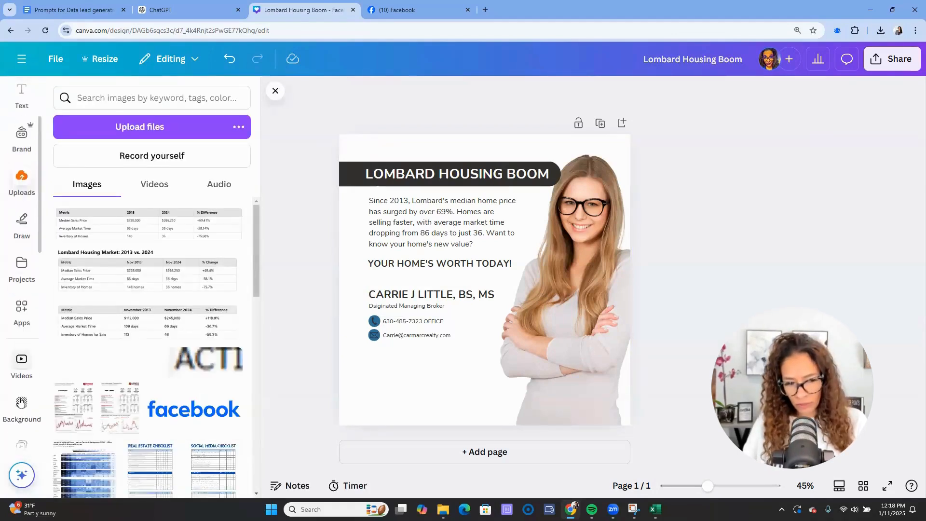
scroll(22, 386, "down", 4)
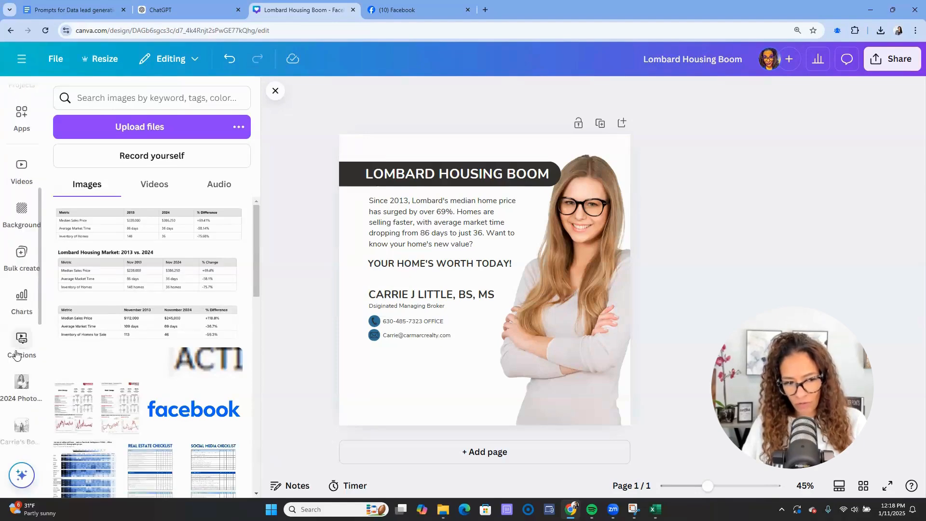
scroll(19, 357, "down", 3)
scroll(116, 328, "down", 5)
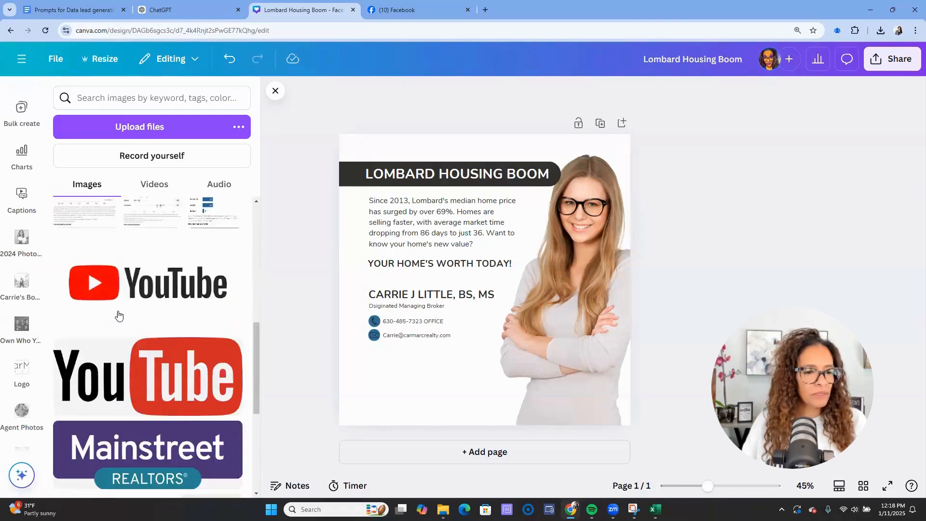
scroll(118, 315, "down", 15)
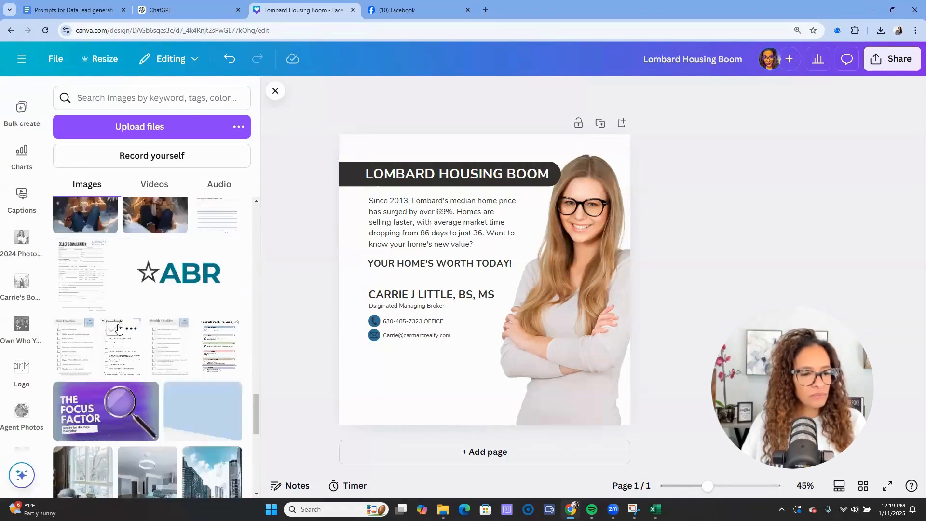
scroll(120, 338, "up", 8)
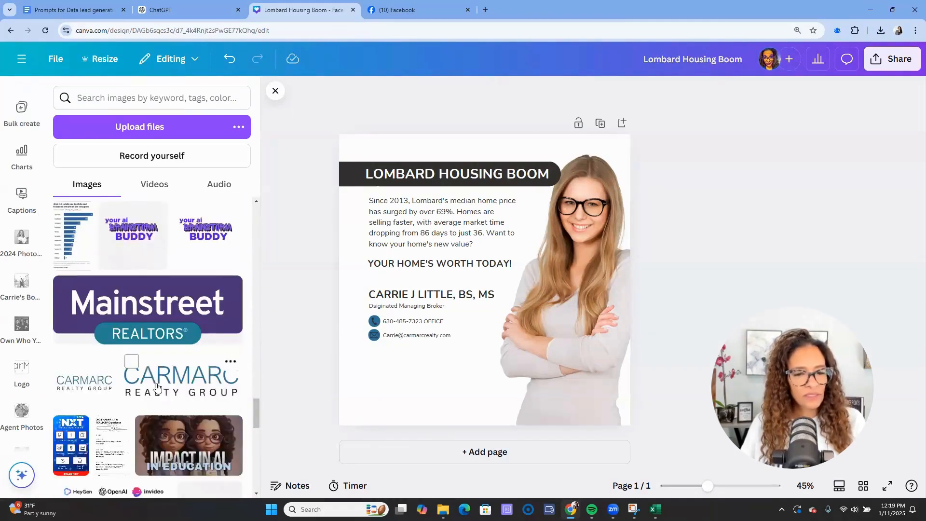
left_click(157, 386)
left_click_drag(570, 287, 482, 380)
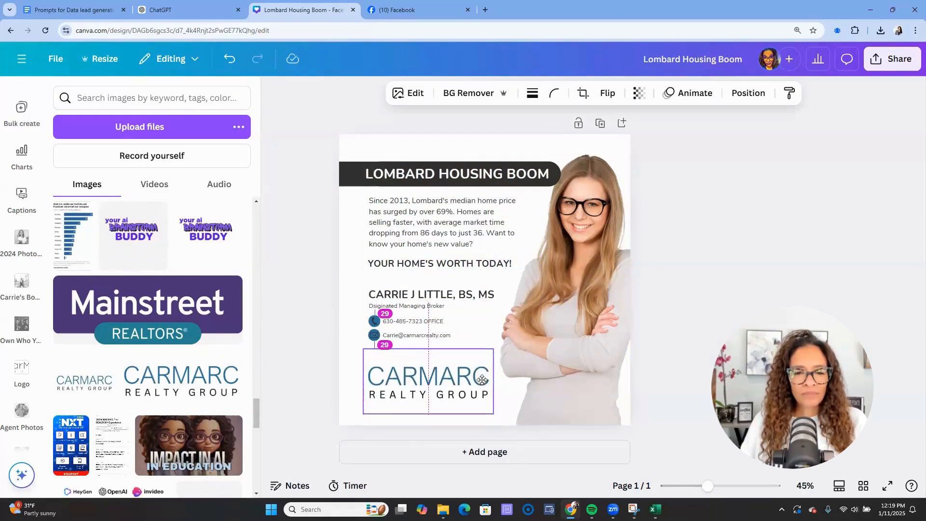
left_click(677, 312)
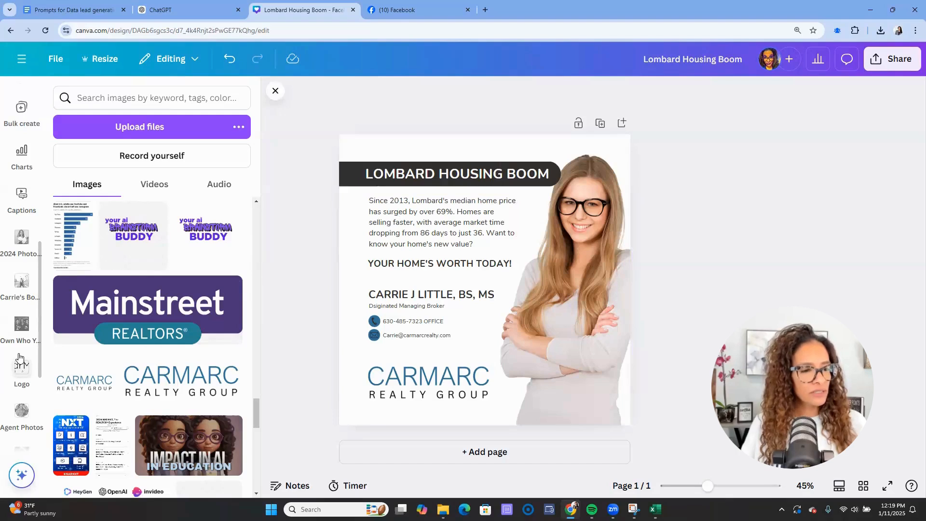
left_click(545, 329)
key("Delete")
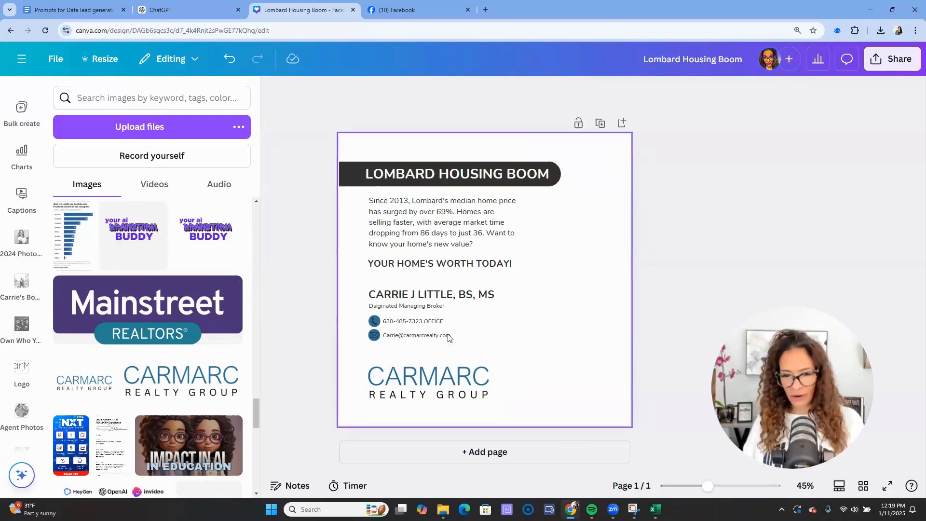
- Add the hands-folded black-dress photo from 2024 Photos and remove its grey background
left_click(25, 255)
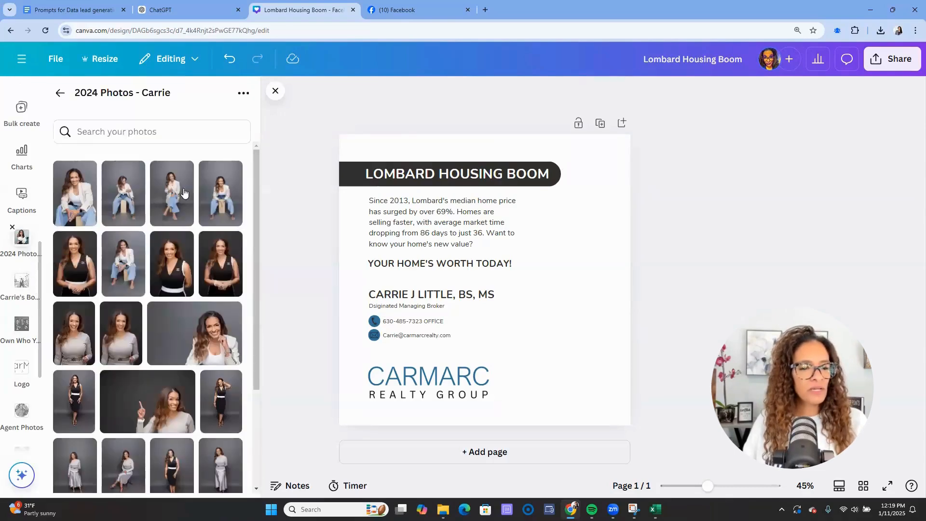
left_click(220, 263)
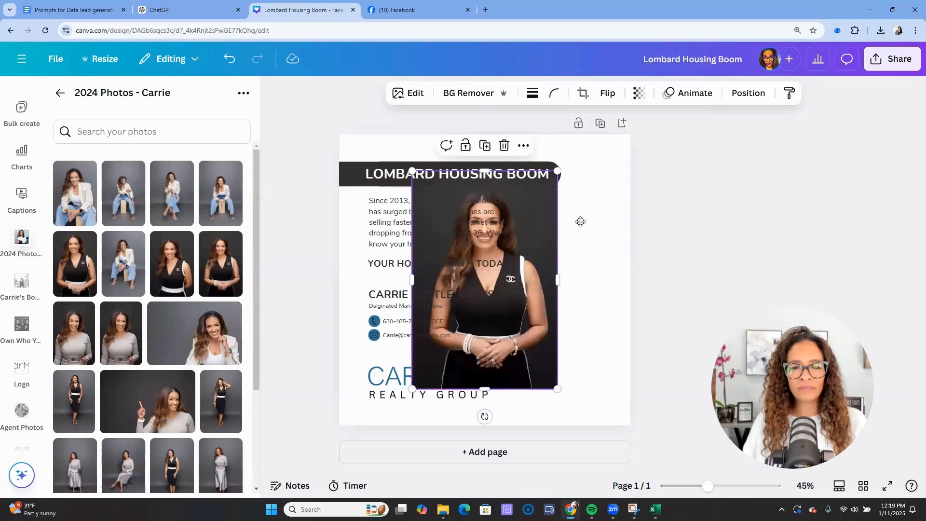
left_click_drag(553, 210, 632, 222)
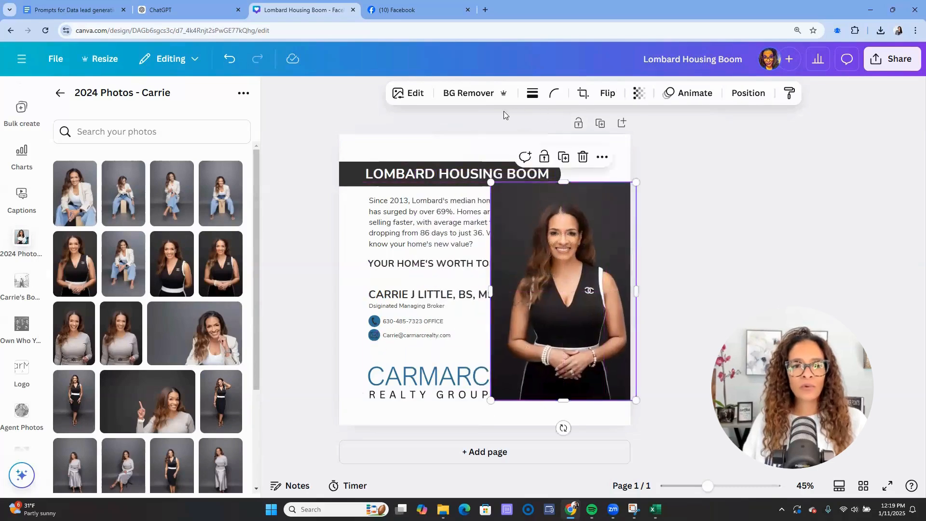
left_click(473, 94)
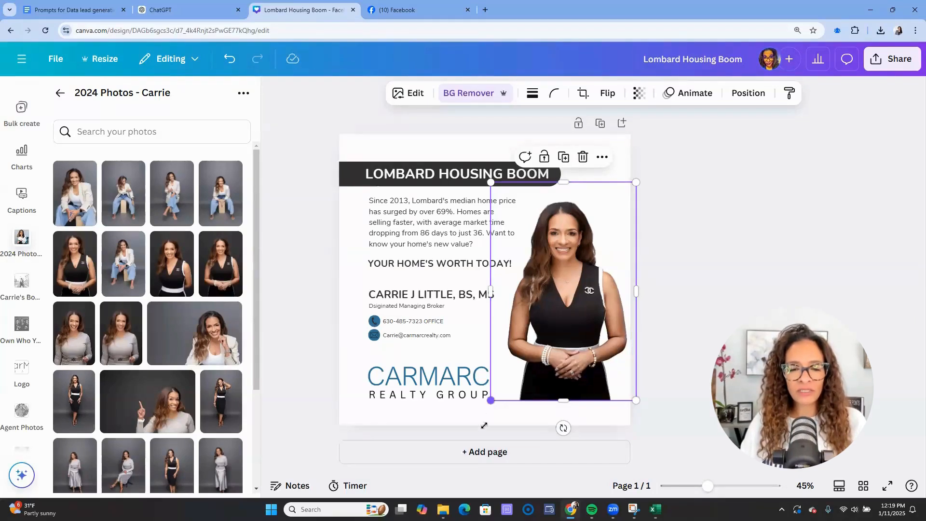
- Enlarge the cut-out photo and position it along the right side of the post
left_click_drag(491, 400, 463, 441)
left_click_drag(525, 333, 534, 329)
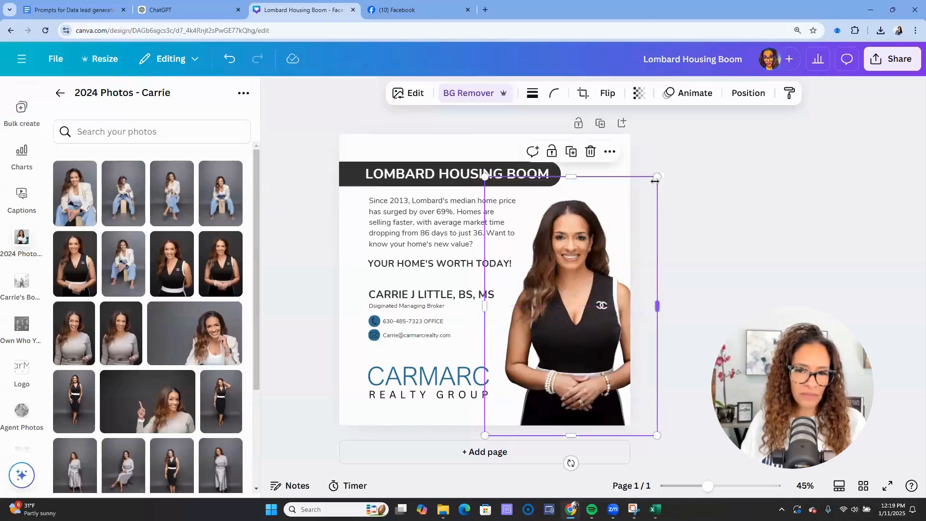
left_click_drag(668, 149, 676, 148)
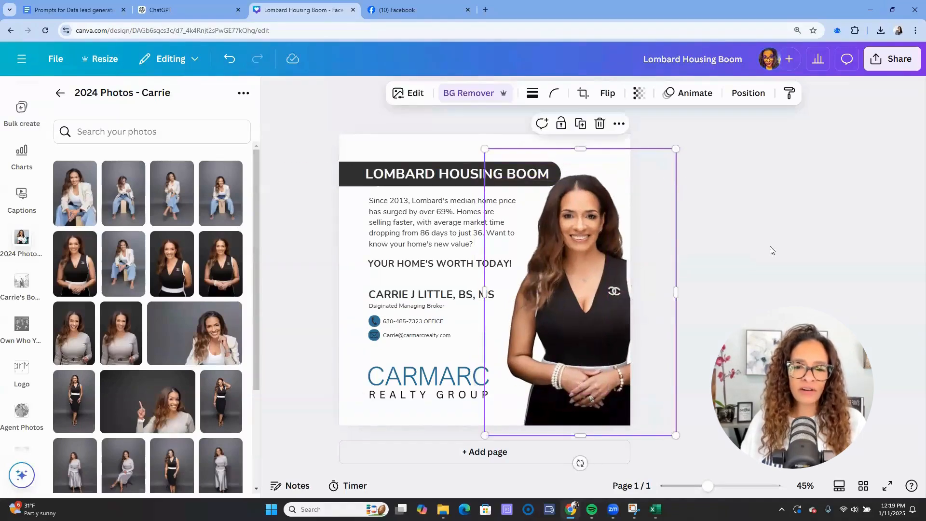
left_click(752, 253)
left_click_drag(601, 268, 587, 269)
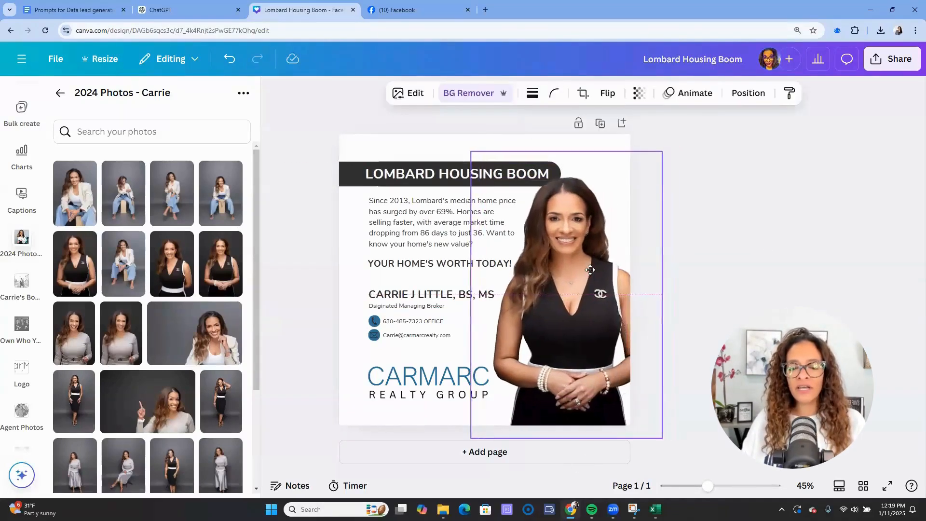
left_click(747, 247)
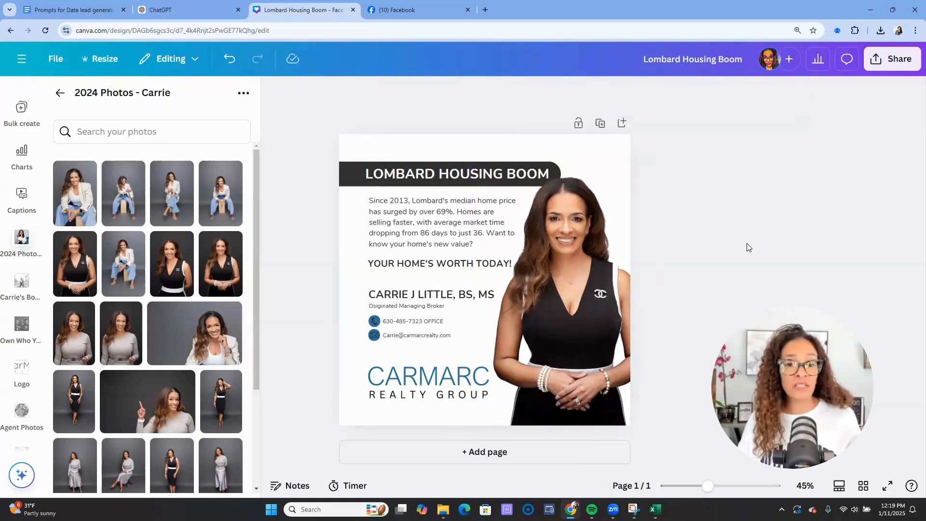
- Recolour the LOMBARD HOUSING BOOM header bar's dark parts to the brand blue
left_click(350, 172)
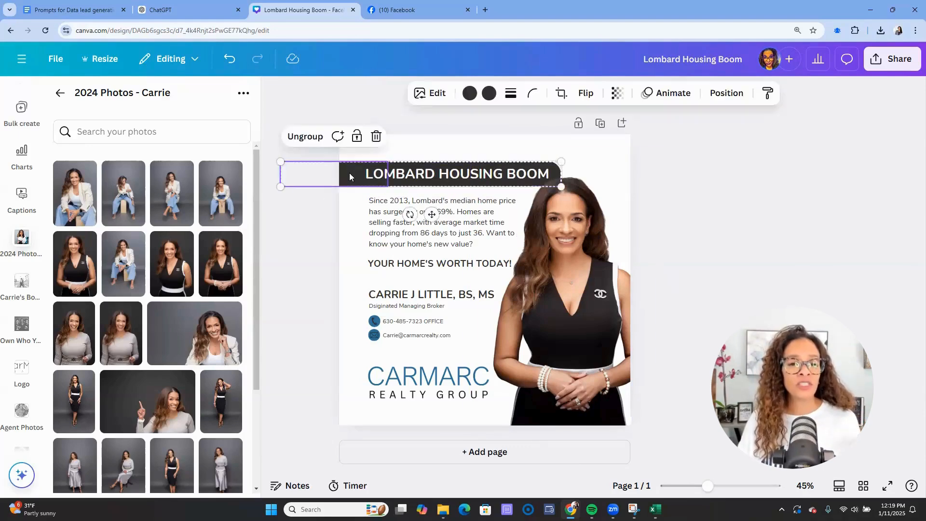
left_click(469, 93)
left_click(130, 340)
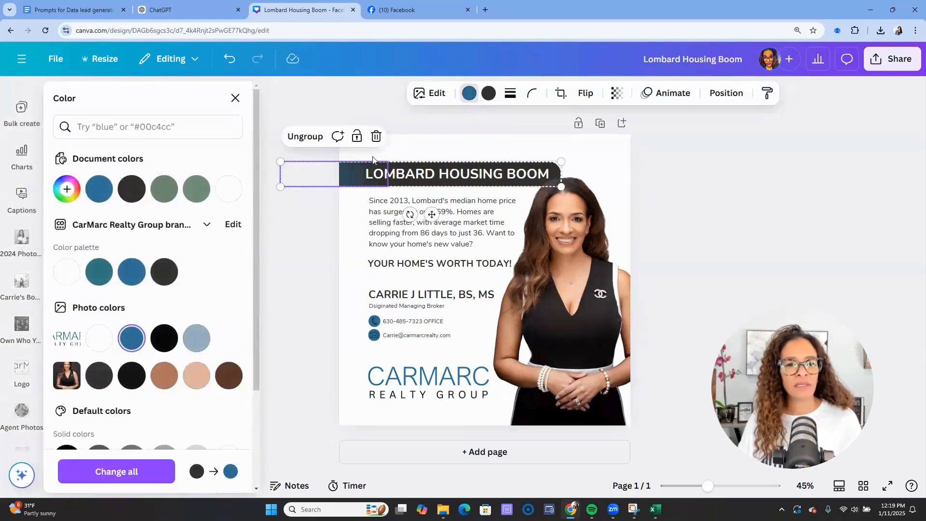
left_click(426, 168)
left_click(429, 186)
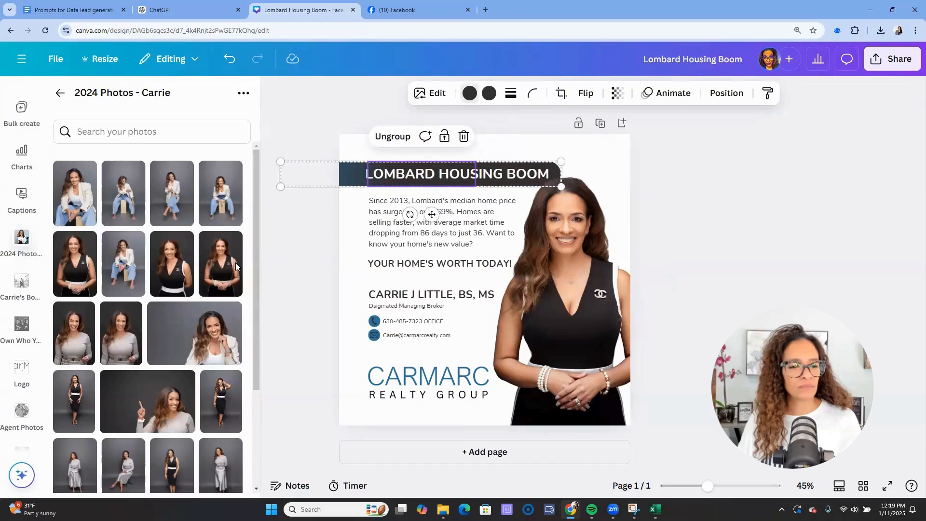
left_click(470, 94)
left_click(133, 308)
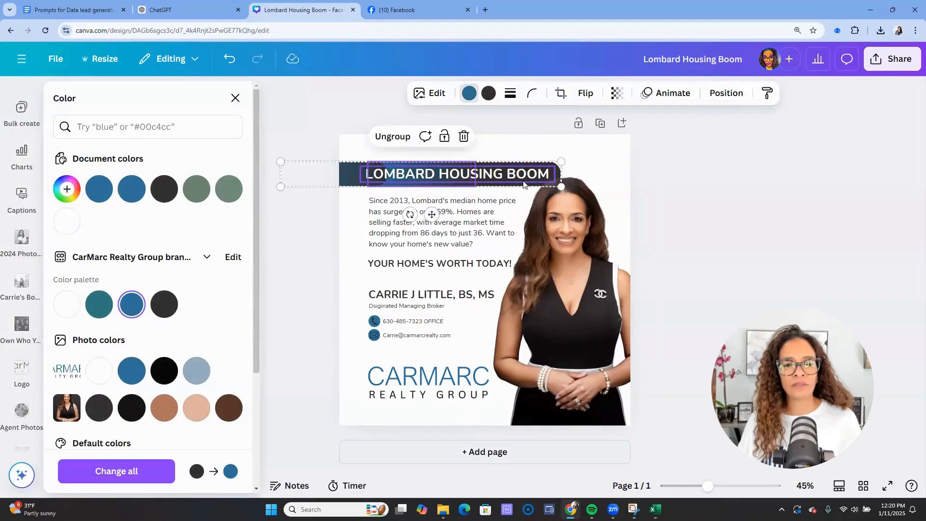
left_click(489, 93)
left_click(132, 304)
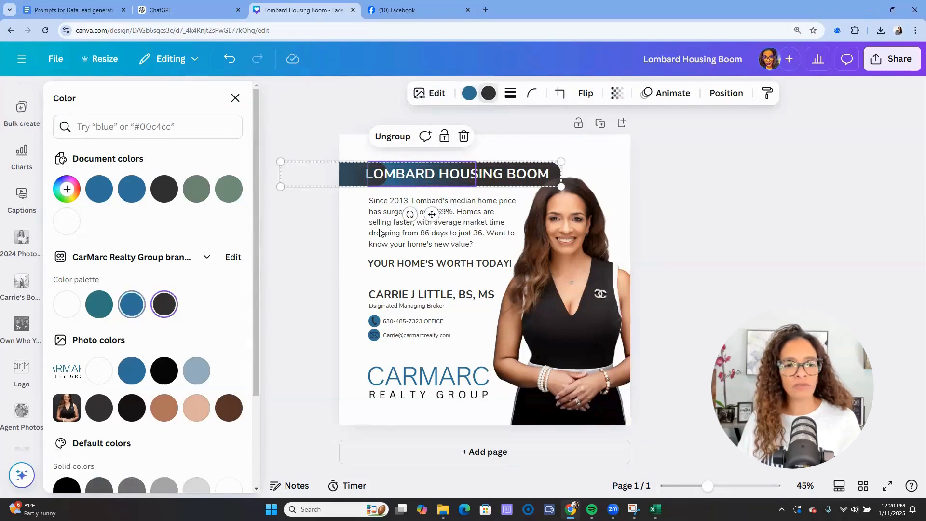
- Reapply brand blue to the header group and settle the agent photo back on the right
left_click(552, 164)
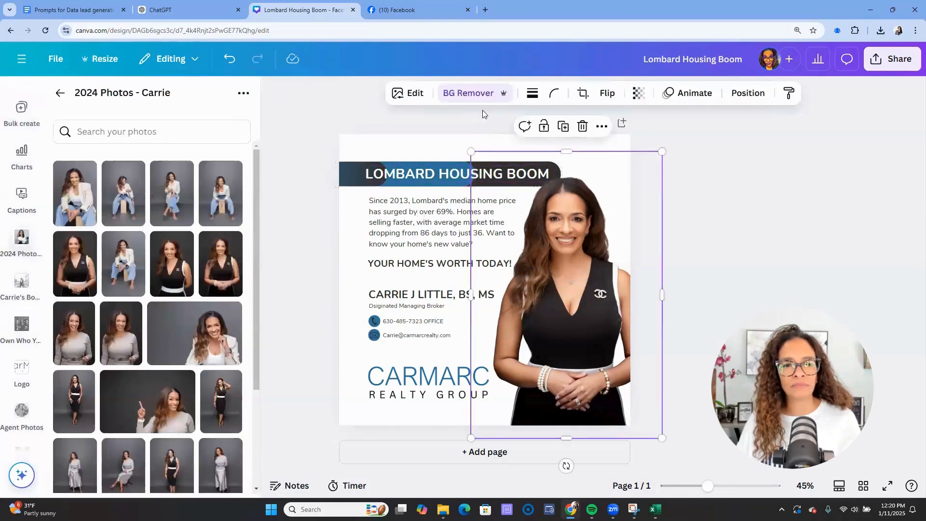
left_click(491, 186)
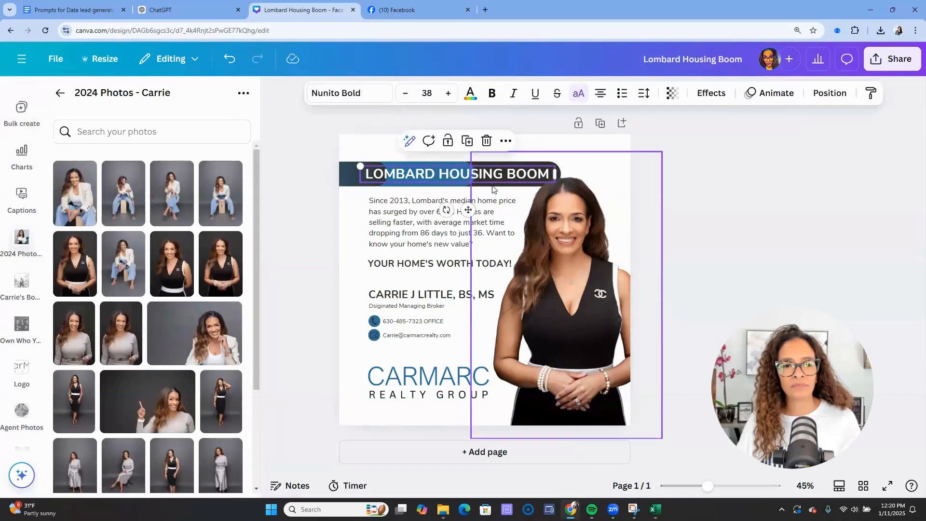
left_click(492, 187)
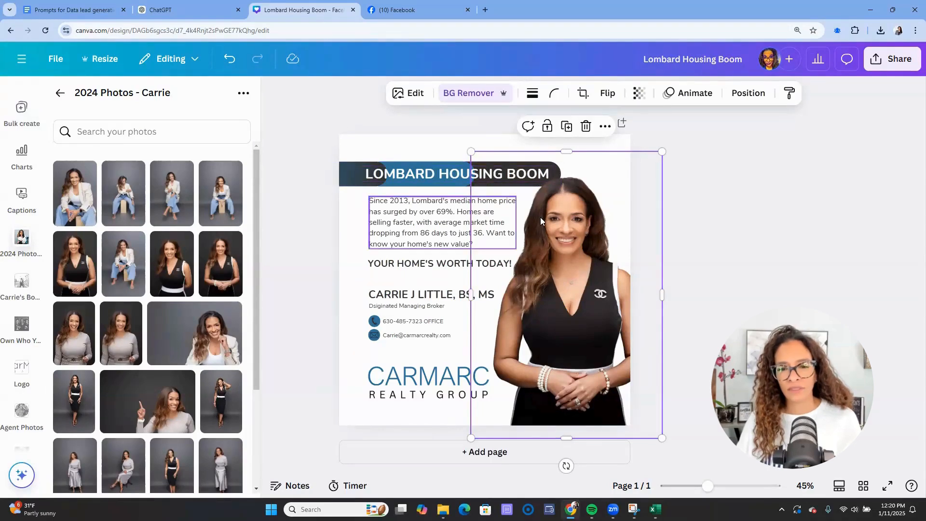
left_click_drag(503, 215, 551, 247)
left_click(508, 163)
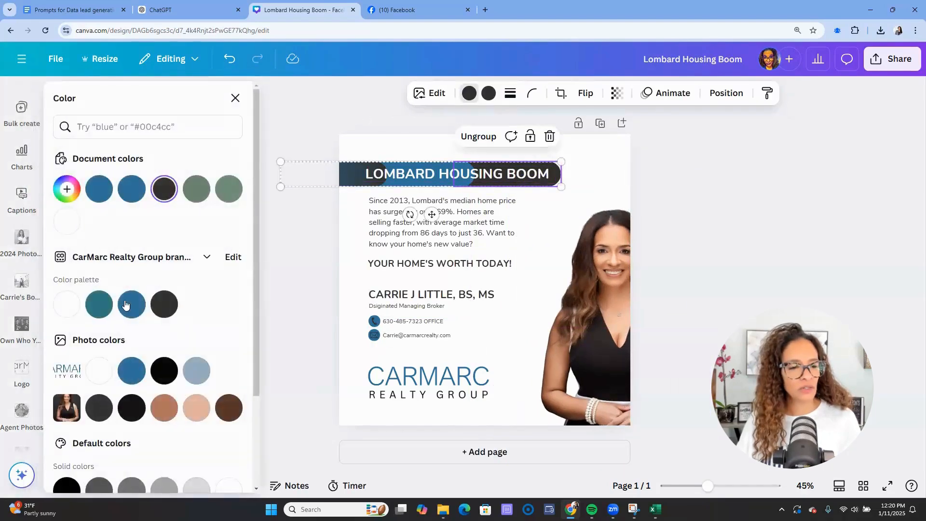
left_click(132, 304)
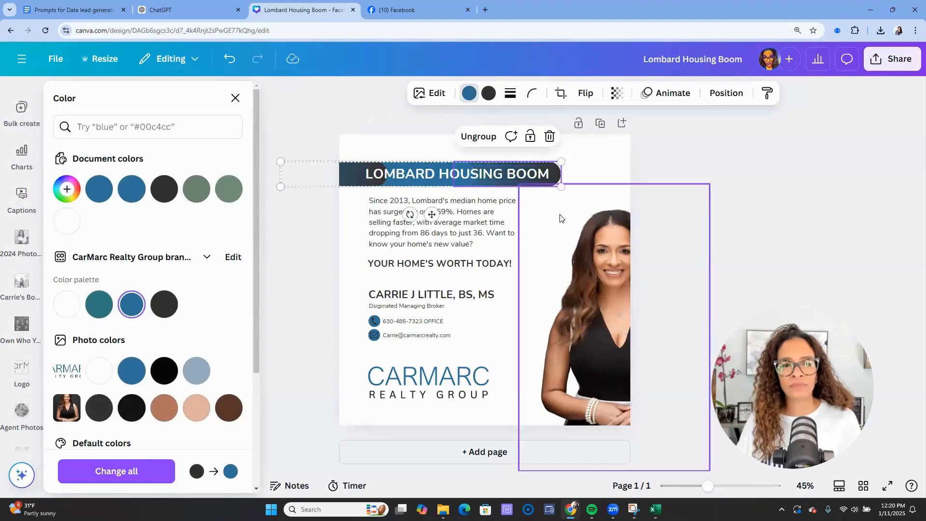
left_click_drag(598, 317, 566, 281)
left_click(731, 263)
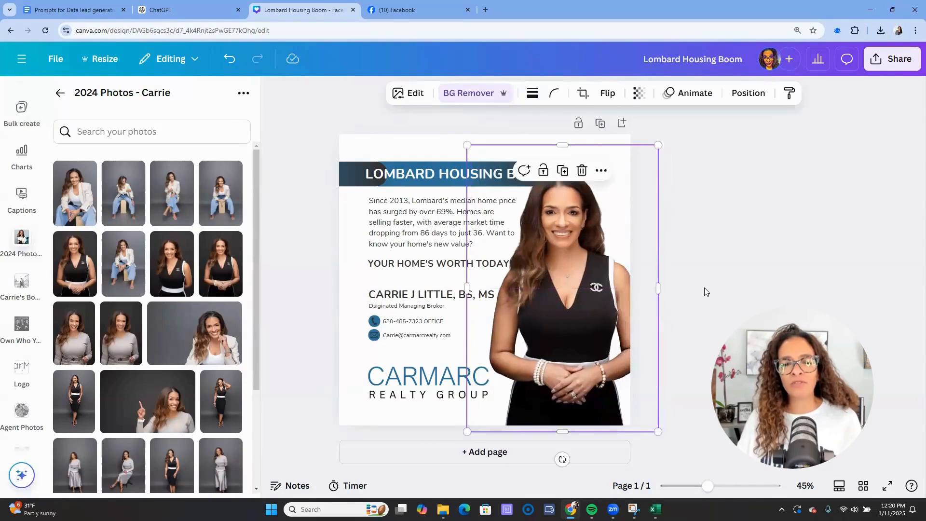
left_click(705, 288)
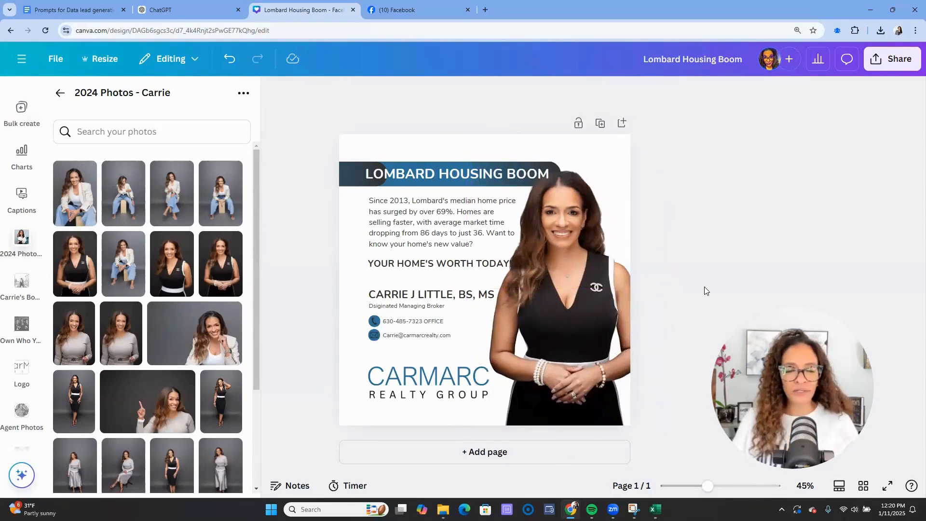
- Make the phone and email icons white
left_click(375, 322)
left_click(478, 94)
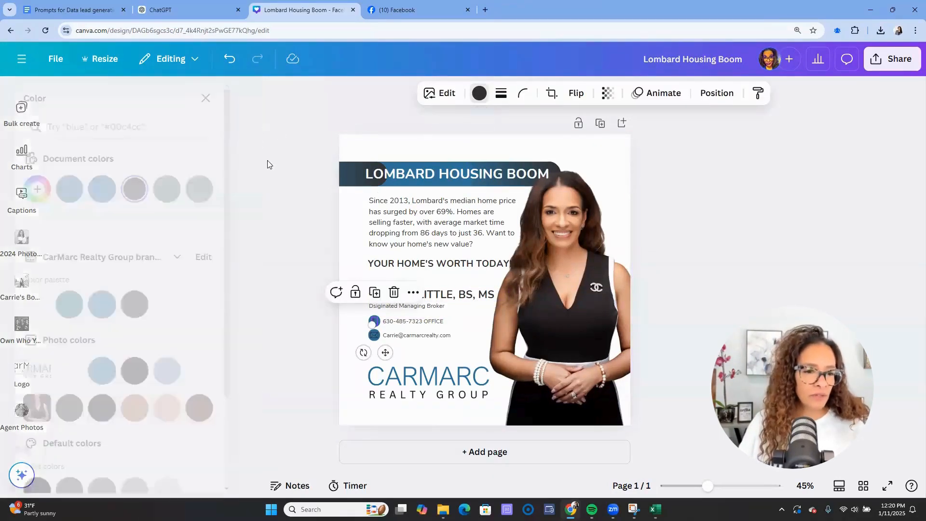
scroll(198, 381, "down", 3)
left_click(232, 375)
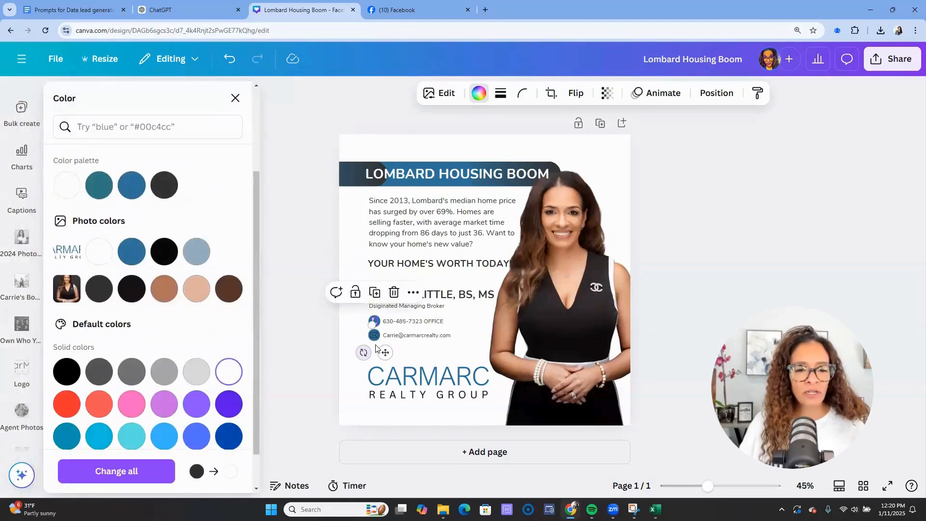
left_click(374, 335)
left_click(228, 371)
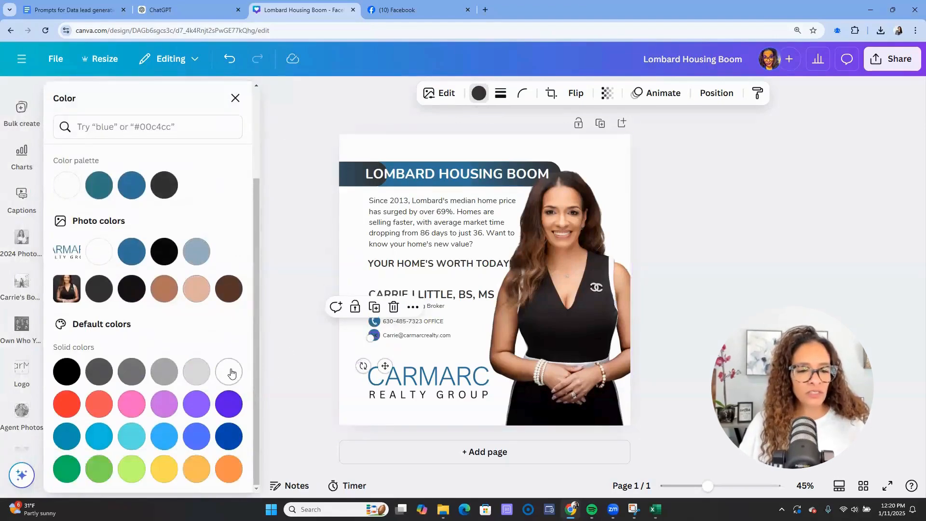
left_click(743, 220)
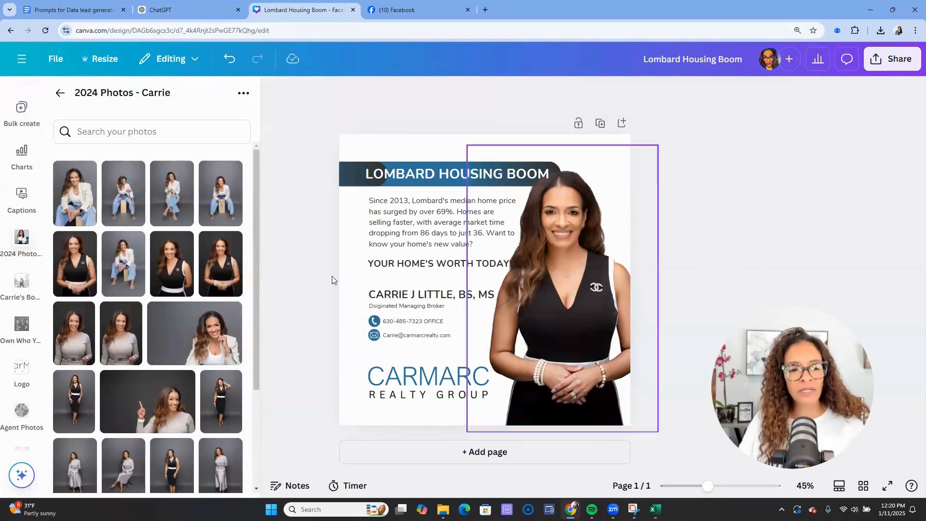
- Move the name and contact details block slightly lower toward the CARMARC logo
left_click_drag(332, 276, 403, 330)
left_click_drag(403, 327, 402, 340)
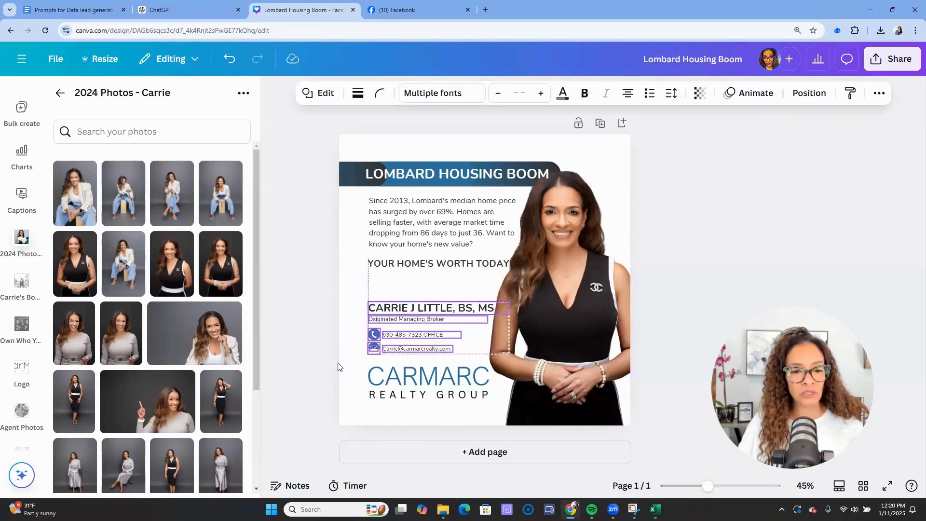
left_click(229, 59)
left_click(303, 298)
left_click_drag(301, 289, 429, 358)
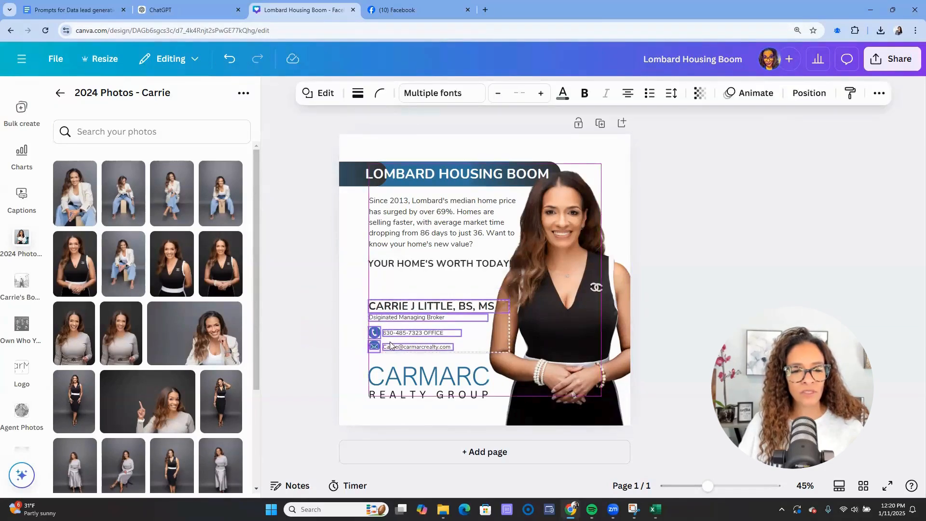
left_click(306, 340)
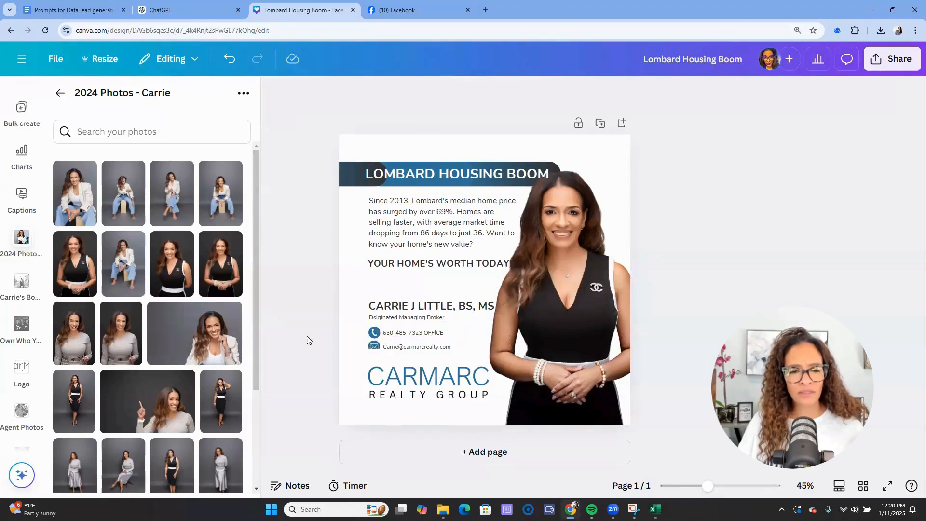
- Crop the empty space off the top edge of the CARMARC Realty Group logo
left_click(369, 369)
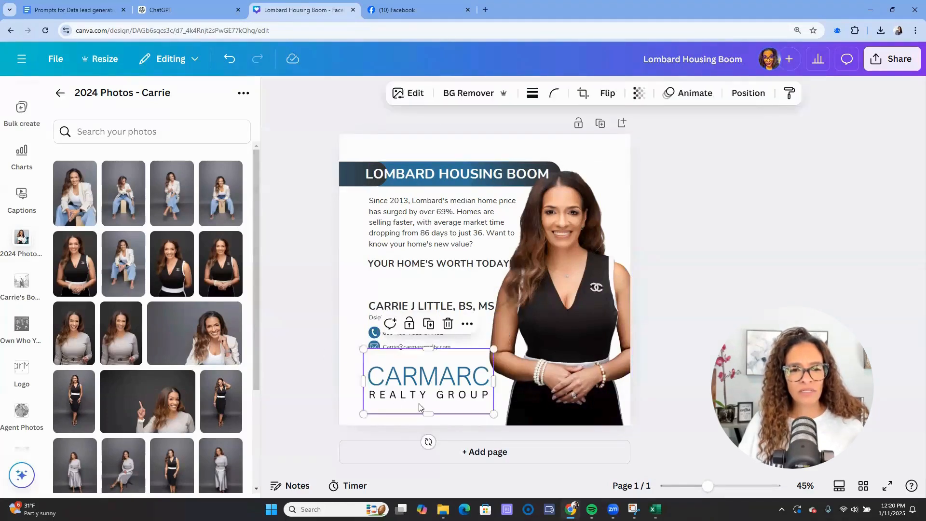
double_click(382, 394)
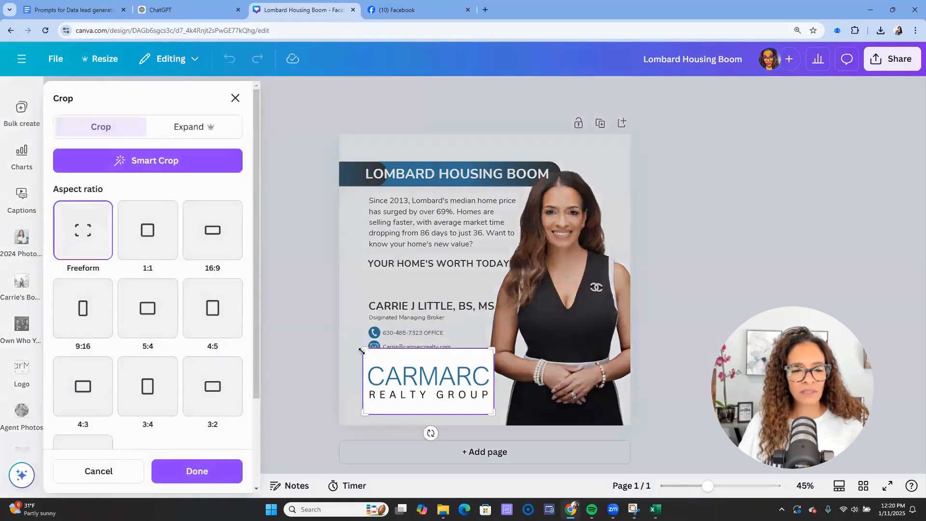
left_click_drag(360, 362, 360, 365)
left_click(292, 354)
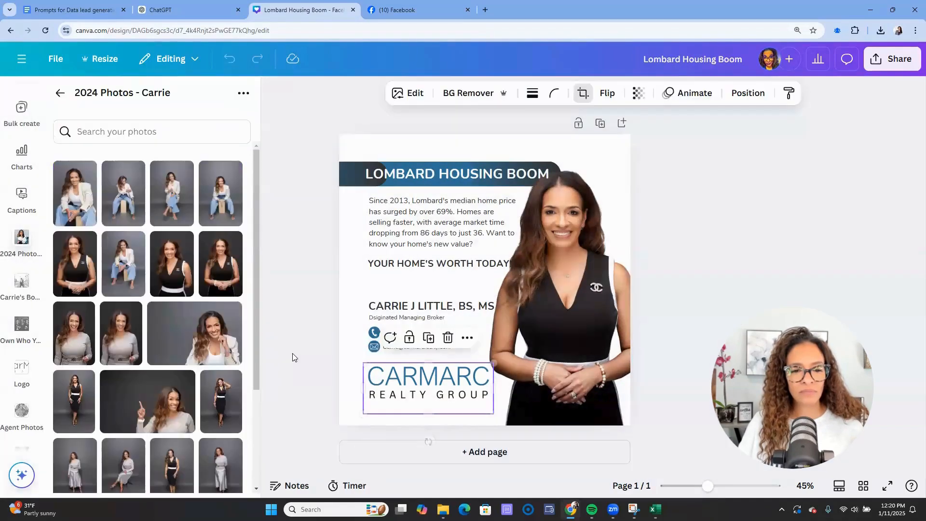
left_click(293, 357)
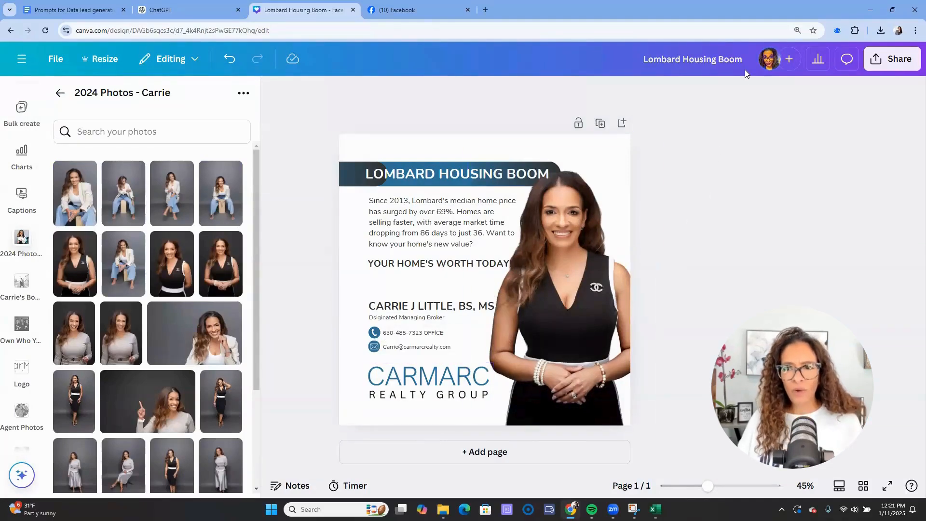
- Rename the design to 'Lombard Housing Boom - Nov market data 2024'
type("- N")
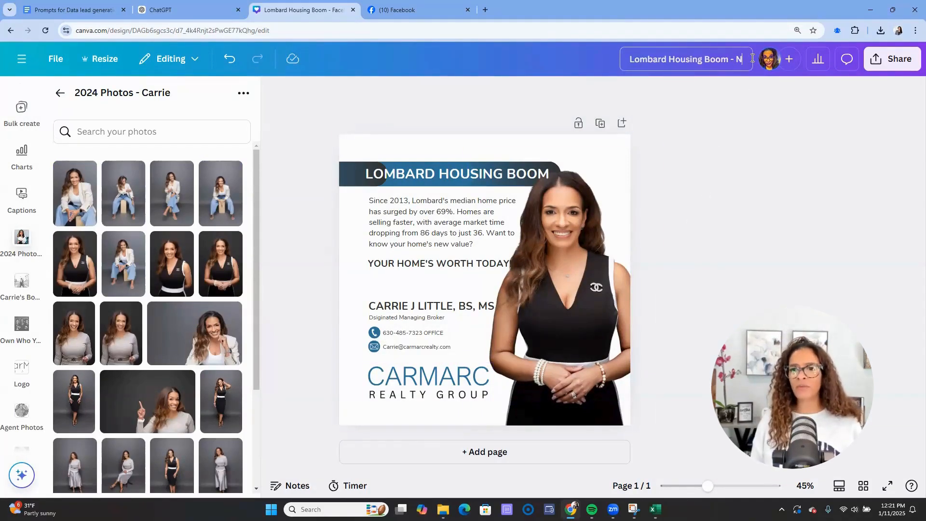
type("ov market da")
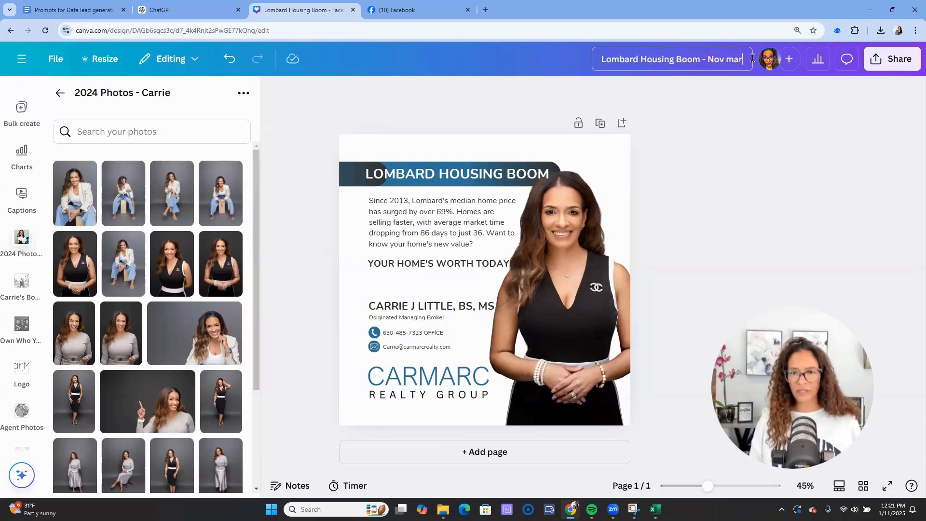
type("2024")
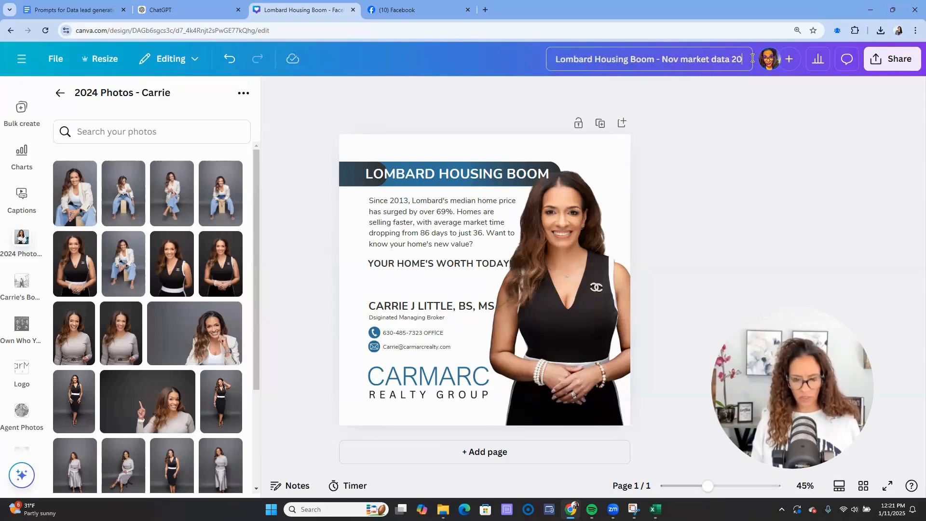
key("BackSpace")
key("BackSpace")
key("BackSpace")
key("BackSpace")
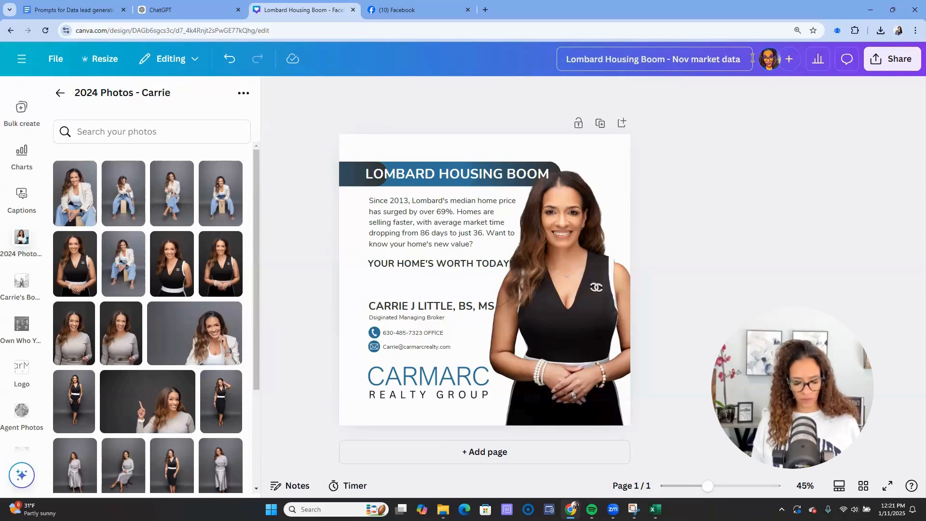
type("2024")
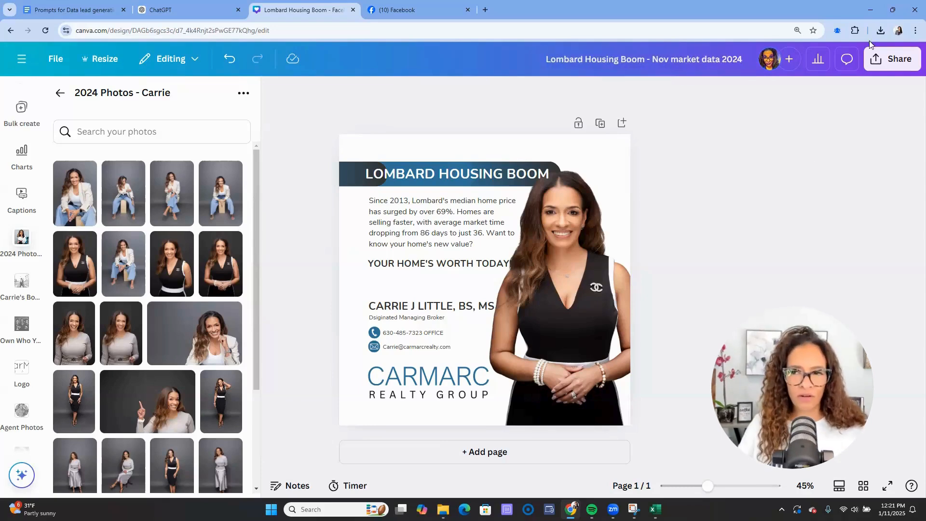
- Download the design as a PNG and go to the Facebook tab
left_click(881, 62)
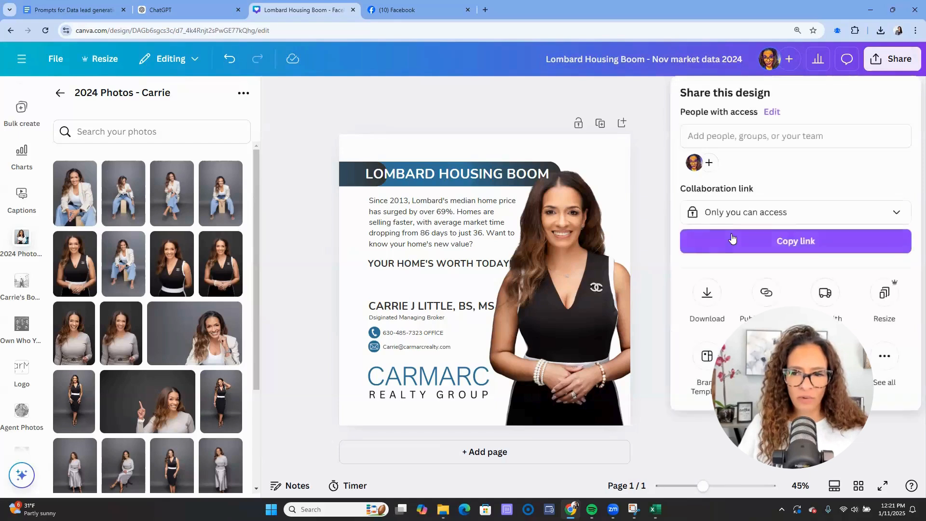
left_click(709, 291)
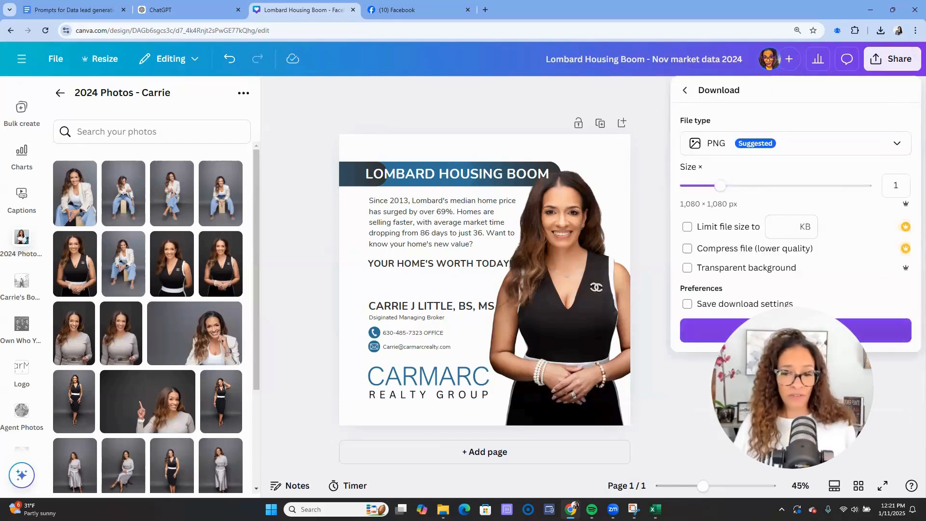
left_click(796, 328)
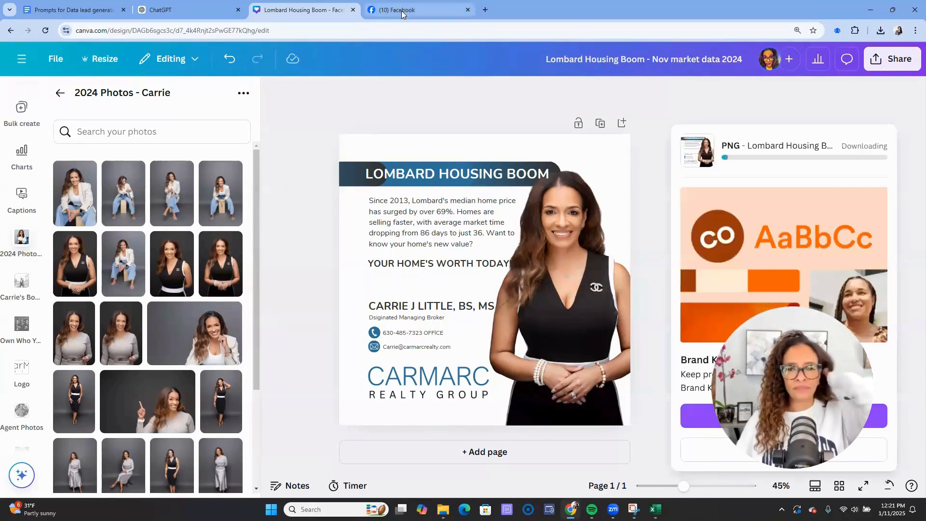
left_click(403, 10)
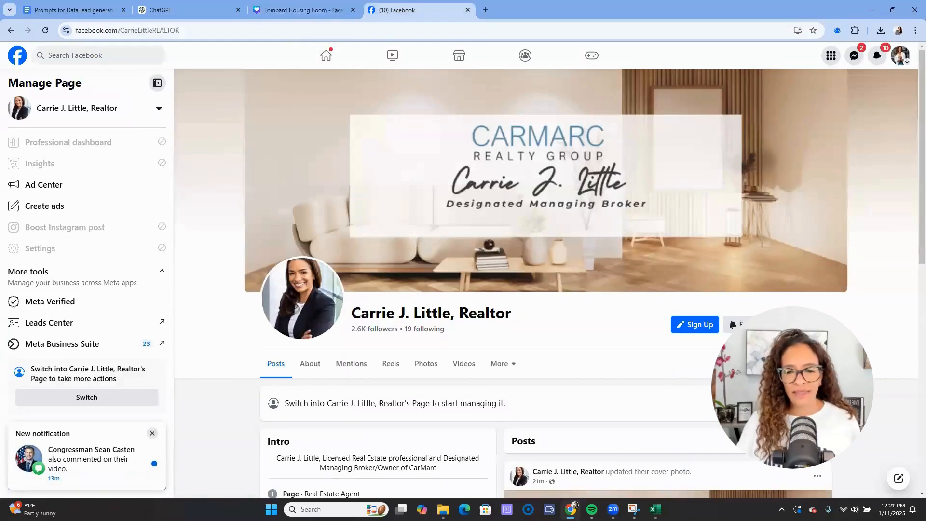
- Switch Facebook into the realtor's business Page via Switch Now and view its Intro and Posts
scroll(506, 309, "down", 3)
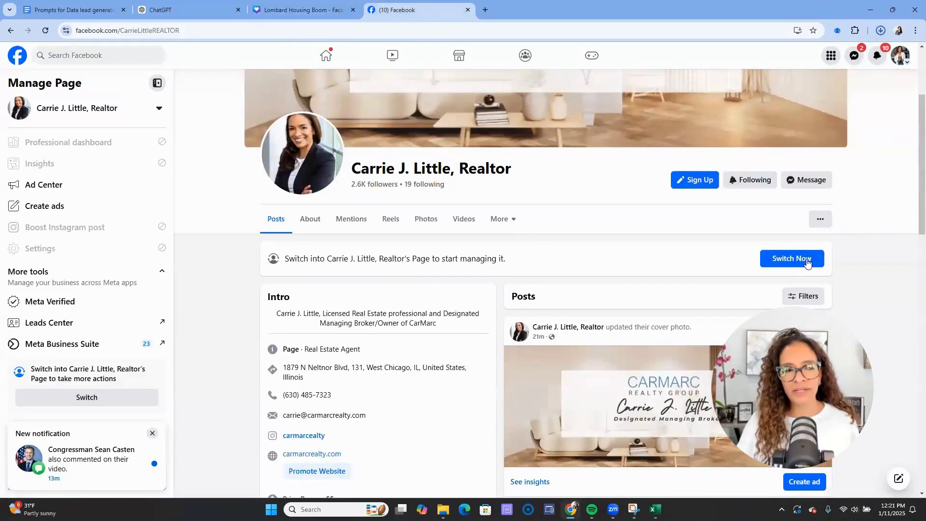
left_click(806, 258)
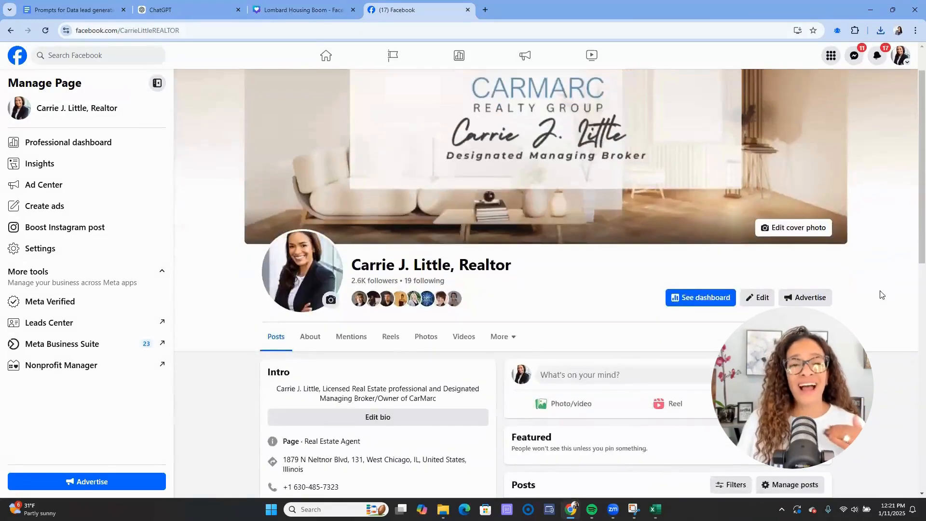
scroll(882, 295, "down", 5)
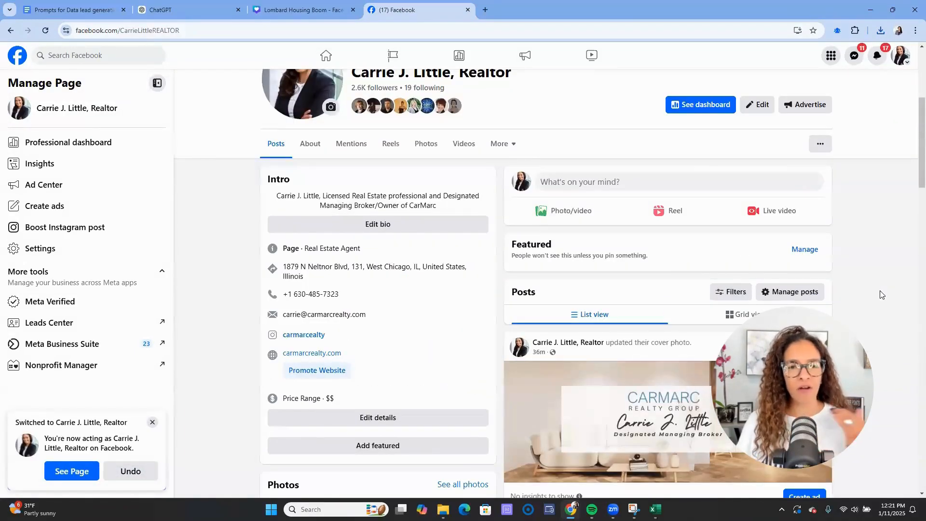
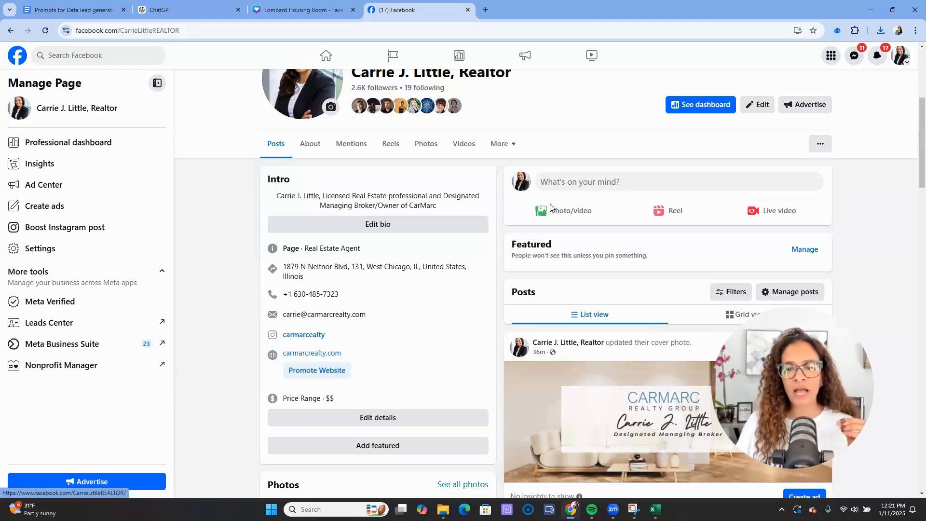
- Attach the Lombard Housing Boom PNG from Downloads to a new Facebook page post
left_click(580, 218)
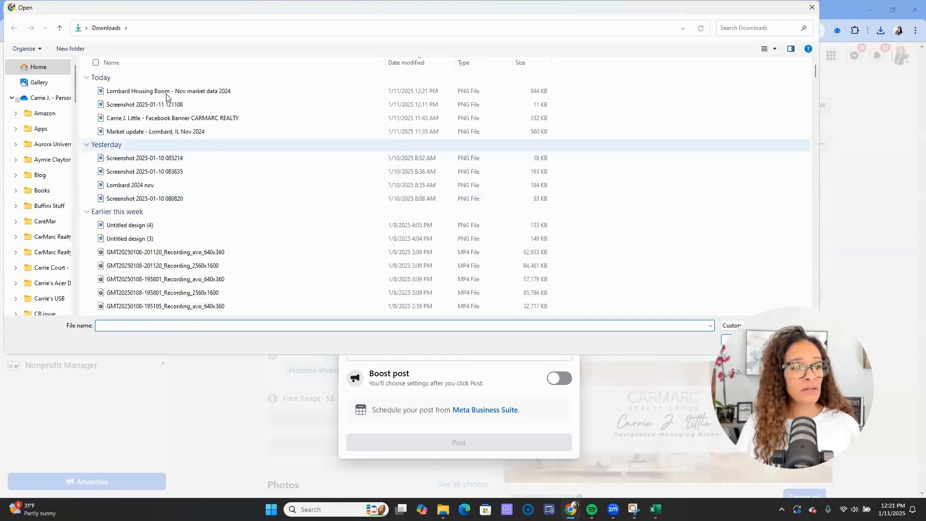
left_click(167, 96)
double_click(166, 96)
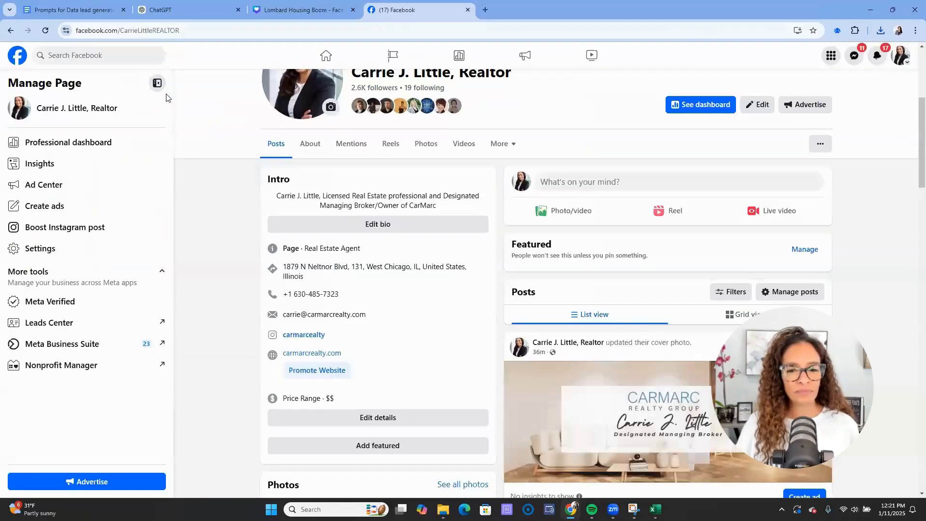
left_click(582, 220)
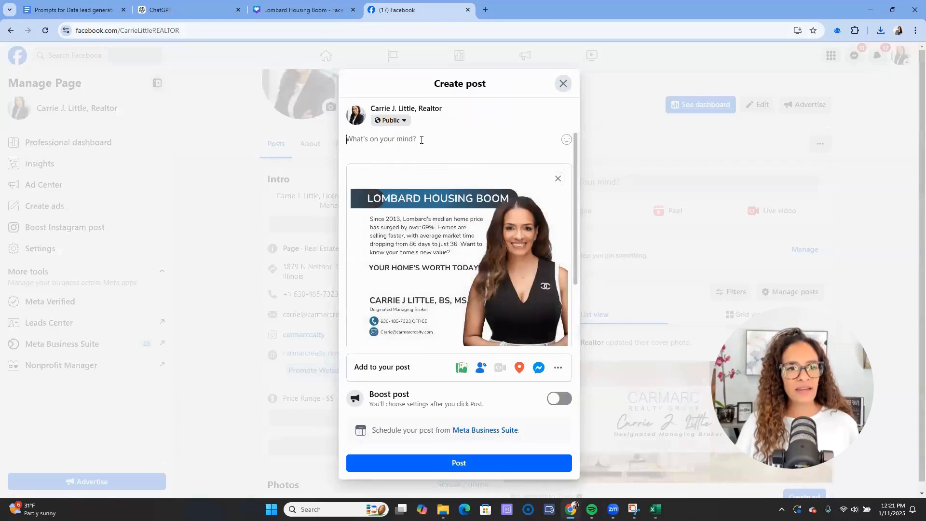
- Paste the post title from spreadsheet cell A2 into the Facebook draft
key("alt+Tab")
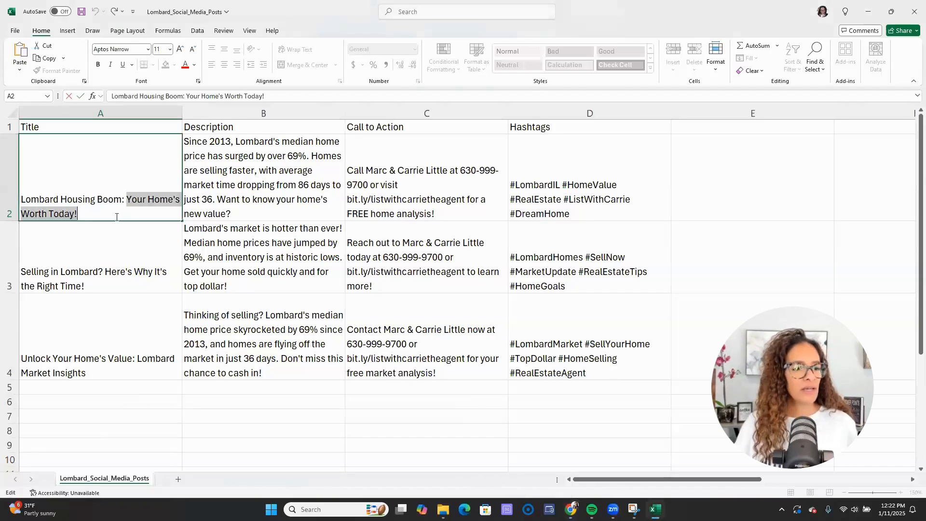
left_click_drag(117, 217, 4, 187)
key("ctrl+c")
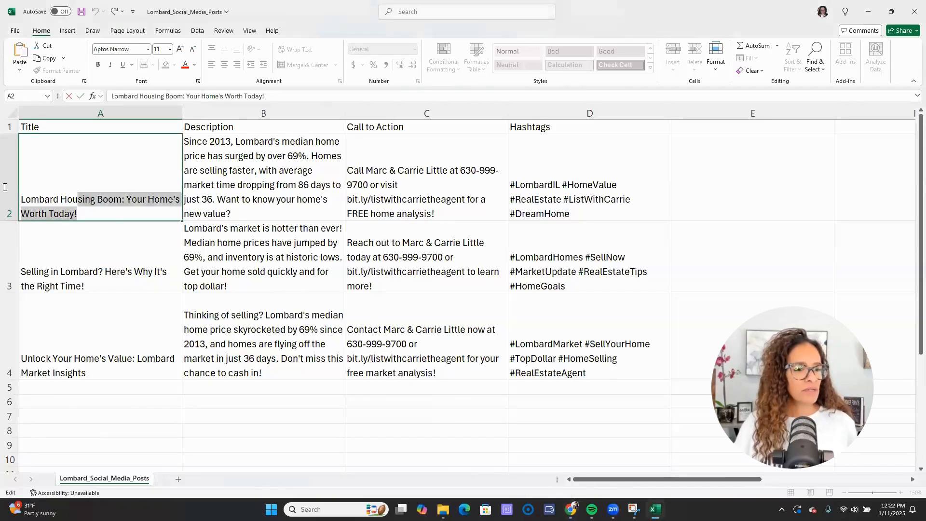
key("alt+Tab")
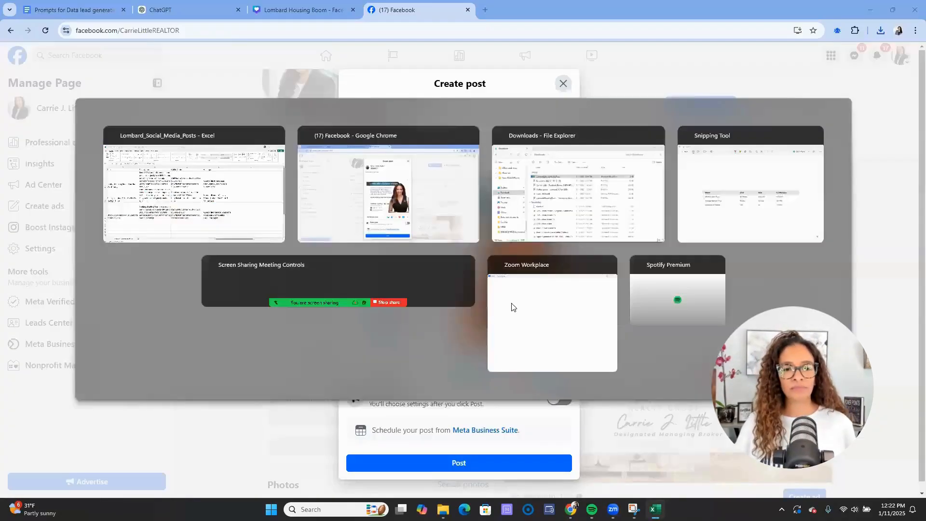
key("ctrl+v")
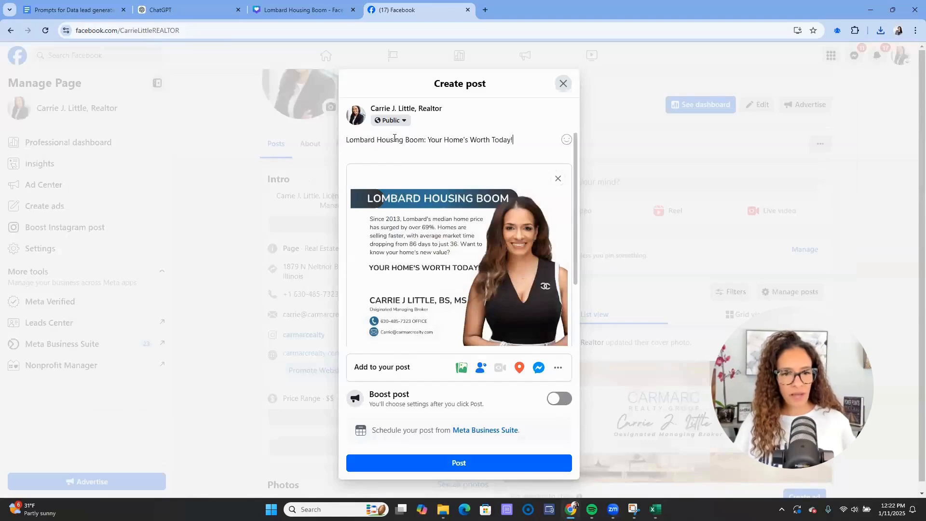
key("Return")
key("Return")
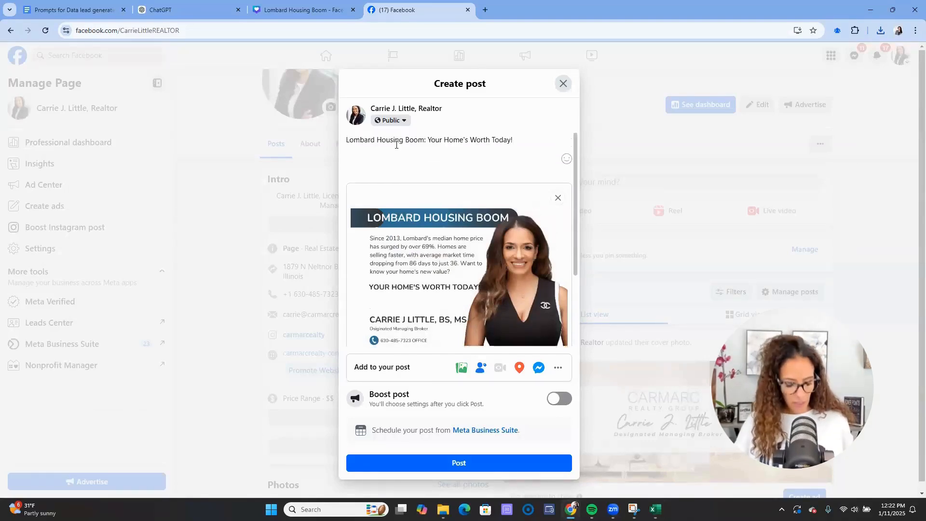
- Add the market description from cell B2 below the title
key("alt+Tab")
left_click(321, 202)
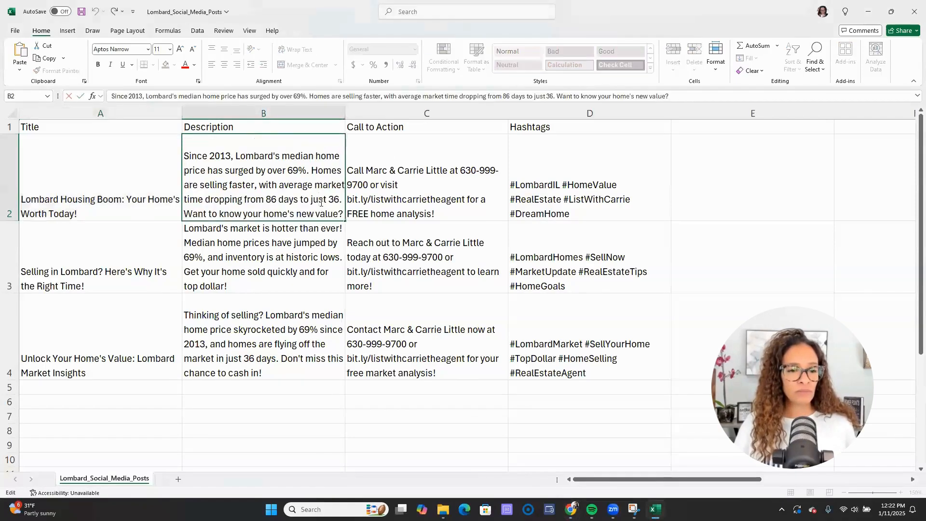
key("ctrl+c")
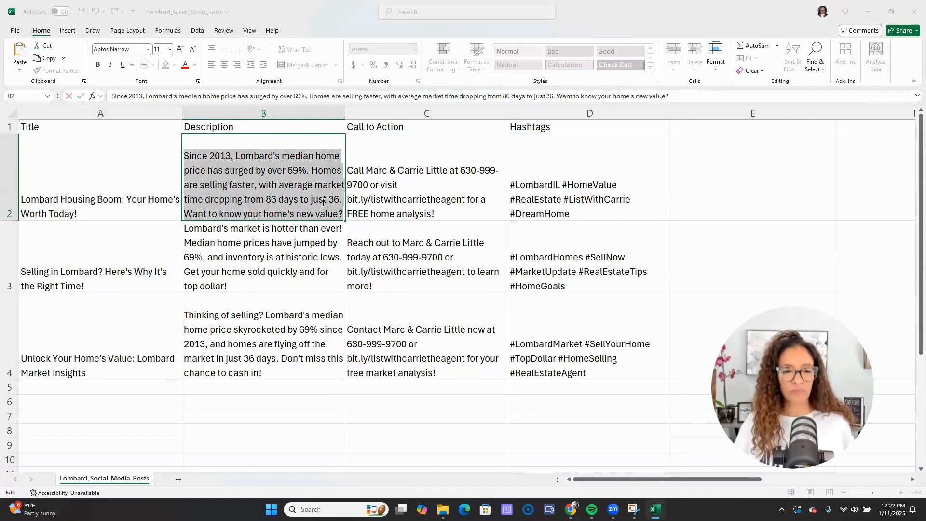
key("alt+Tab")
key("ctrl+v")
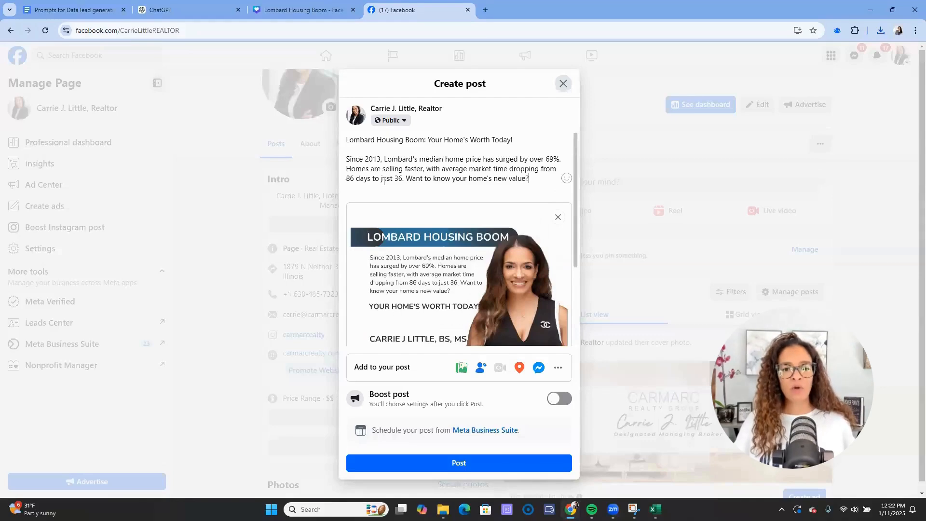
key("Return")
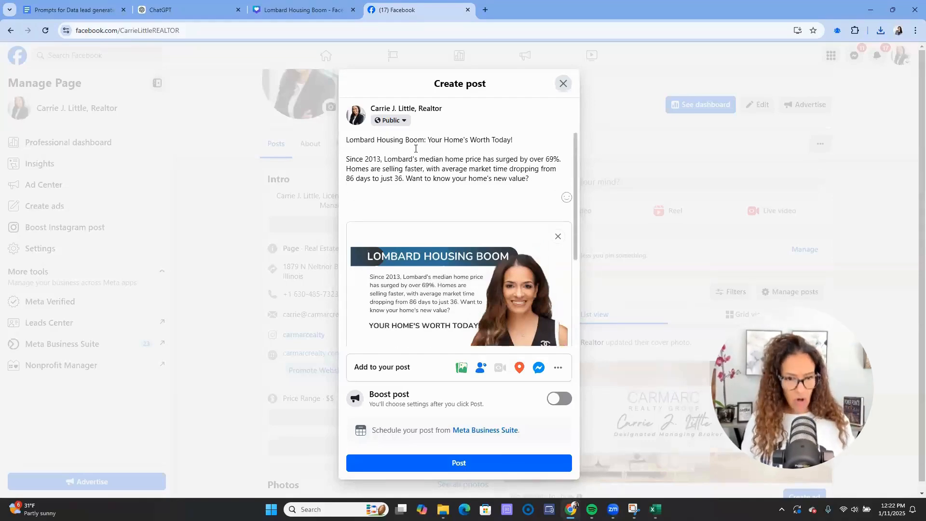
- Add the call-to-action line from cell C2 below the description
key("alt+Tab")
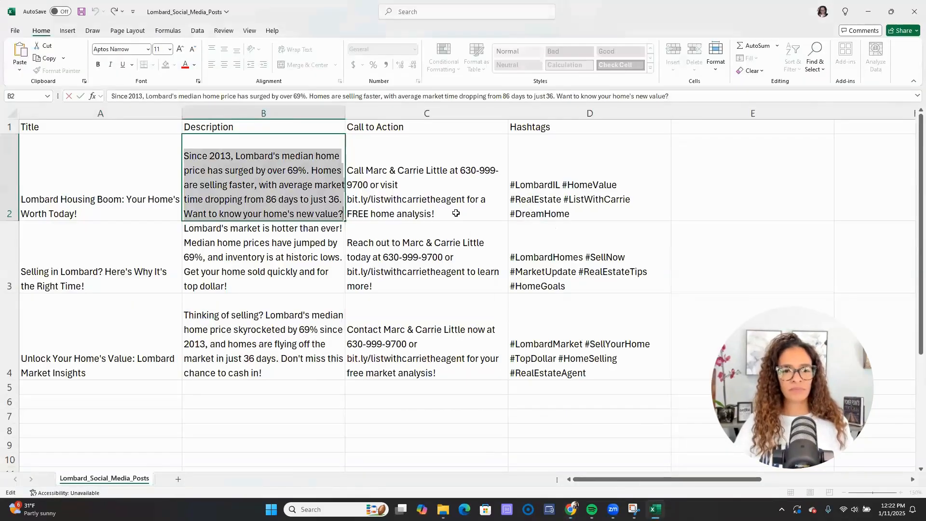
double_click(456, 213)
key("ctrl+a")
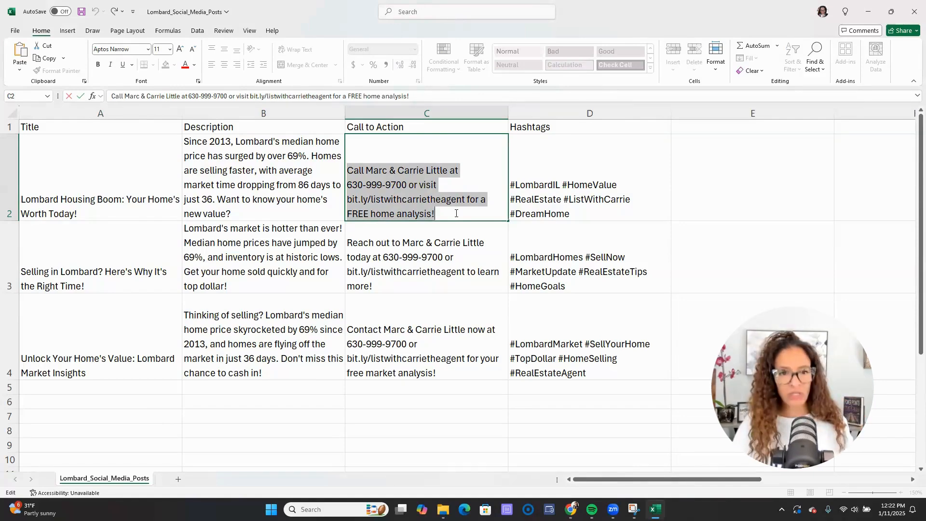
key("alt+Tab")
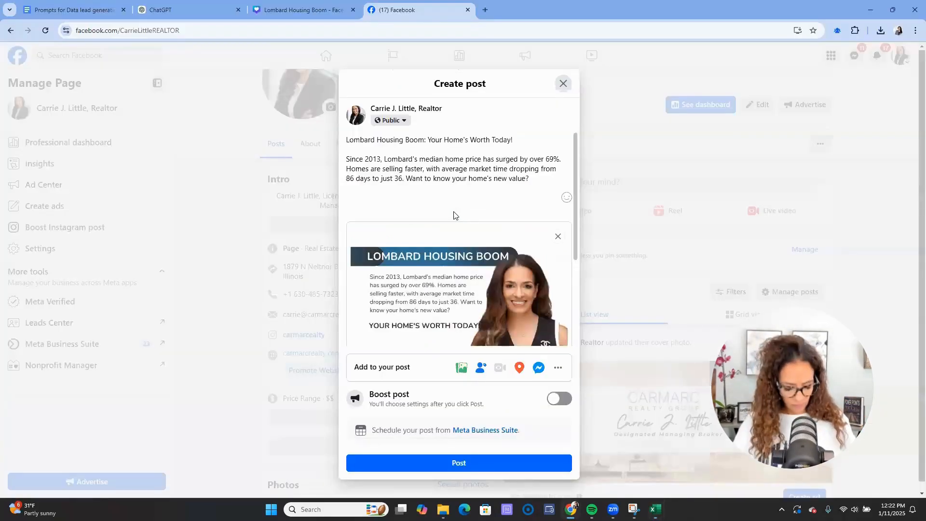
key("ctrl+v")
key("Return")
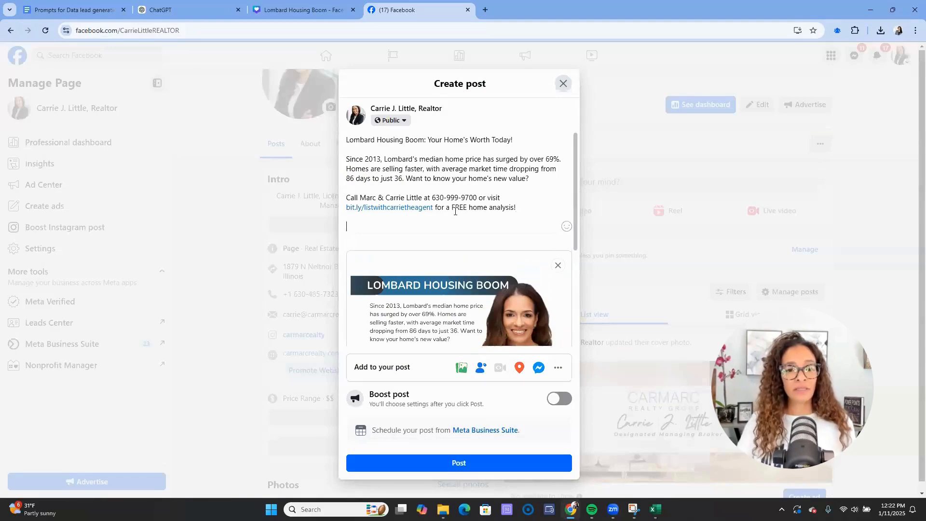
- Copy the hashtags from cell D2 for the post
key("alt+Tab")
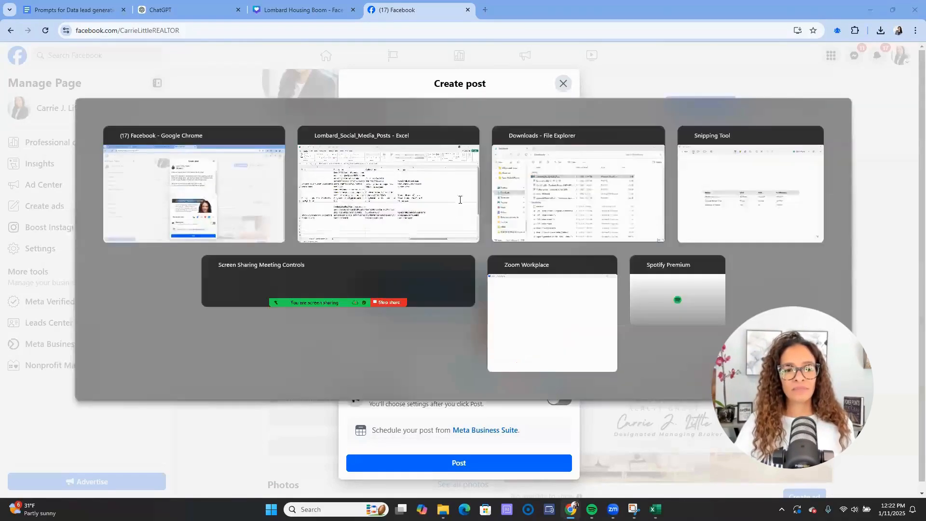
double_click(579, 216)
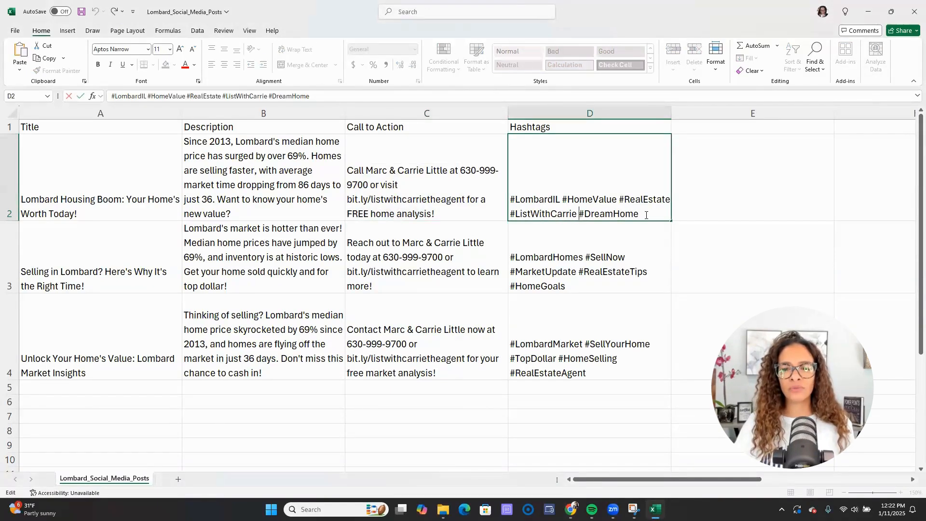
left_click_drag(472, 167, 451, 164)
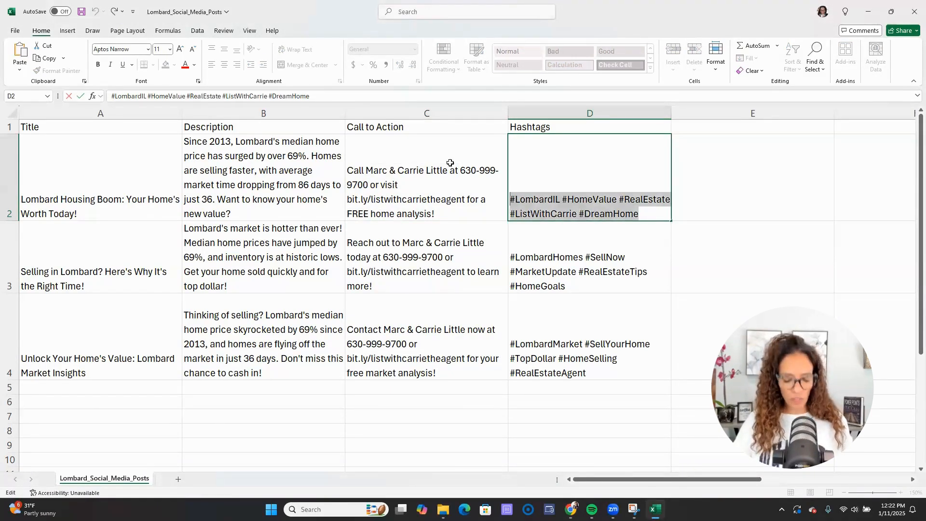
key("ctrl+c")
key("alt+Tab")
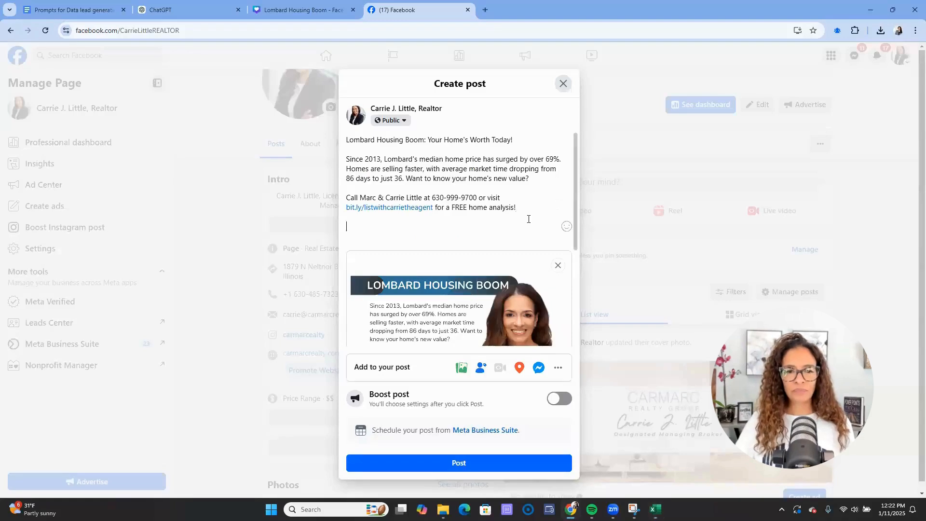
- Paste the D2 hashtags and replace #ListWithCarrie with #carmarcrealty
key("ctrl+v")
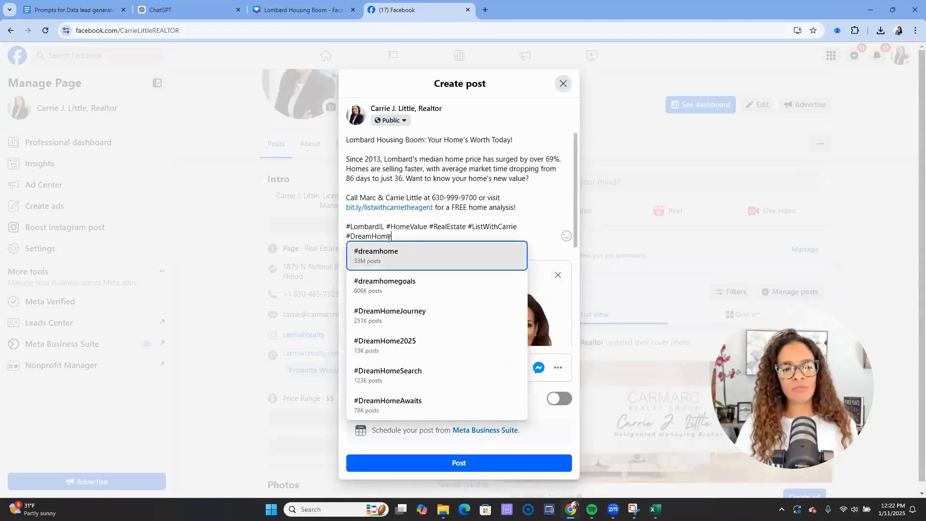
left_click(394, 226)
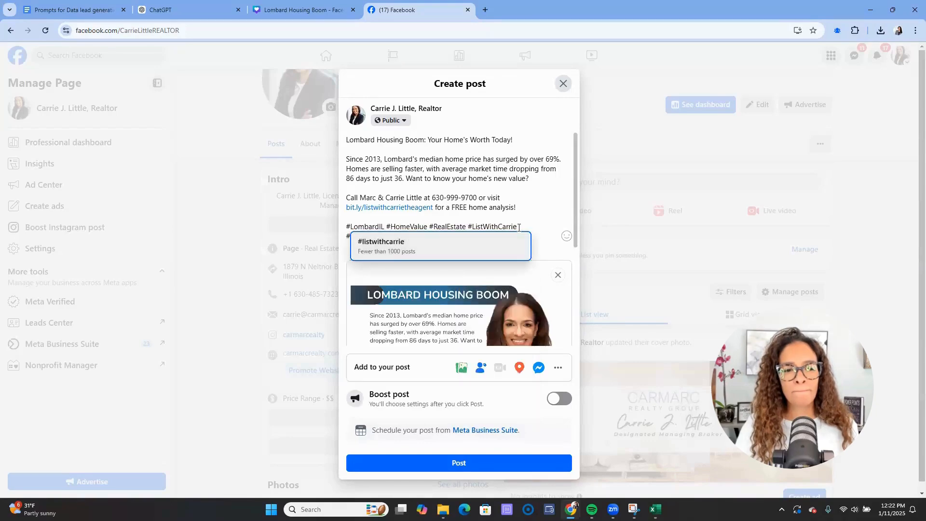
left_click_drag(466, 226, 534, 228)
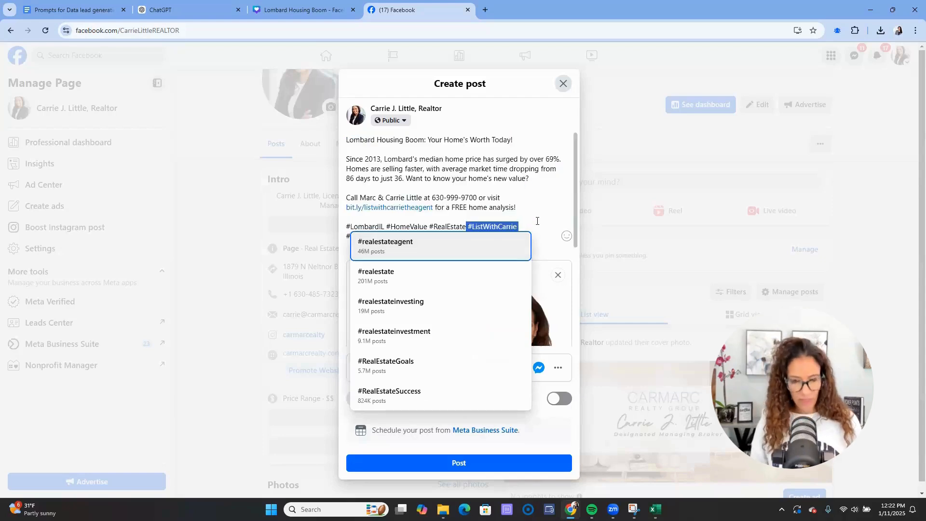
type("#")
key("BackSpace")
type("#carmar")
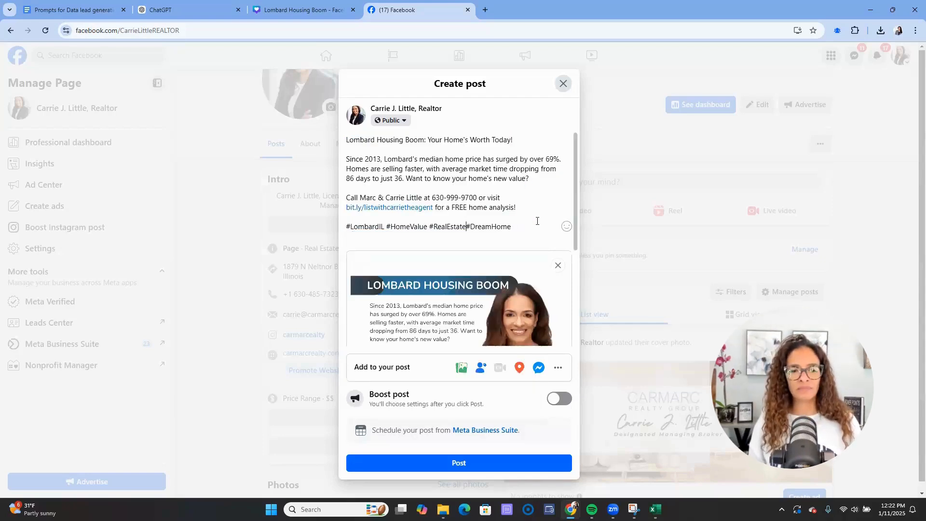
type("crealty")
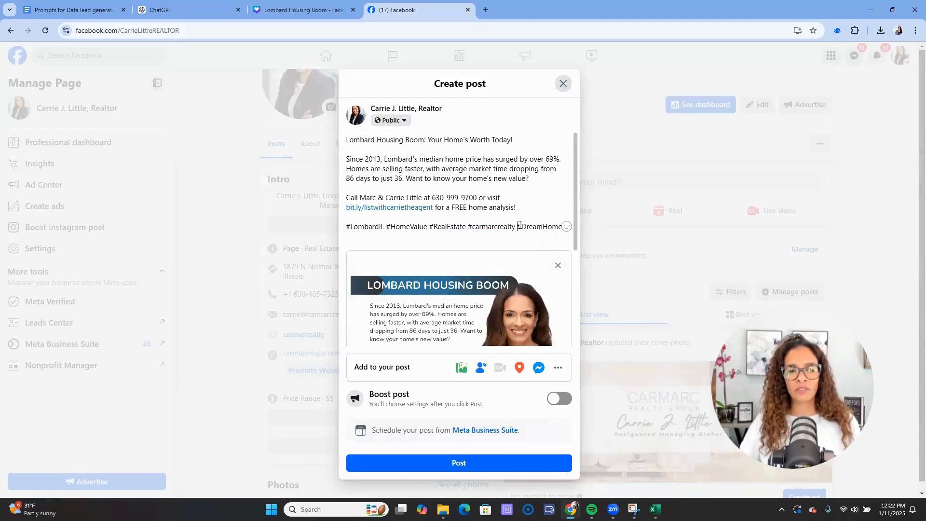
- Delete the #DreamHome and #RealEstate hashtags from the caption
left_click_drag(520, 225, 569, 230)
key("BackSpace")
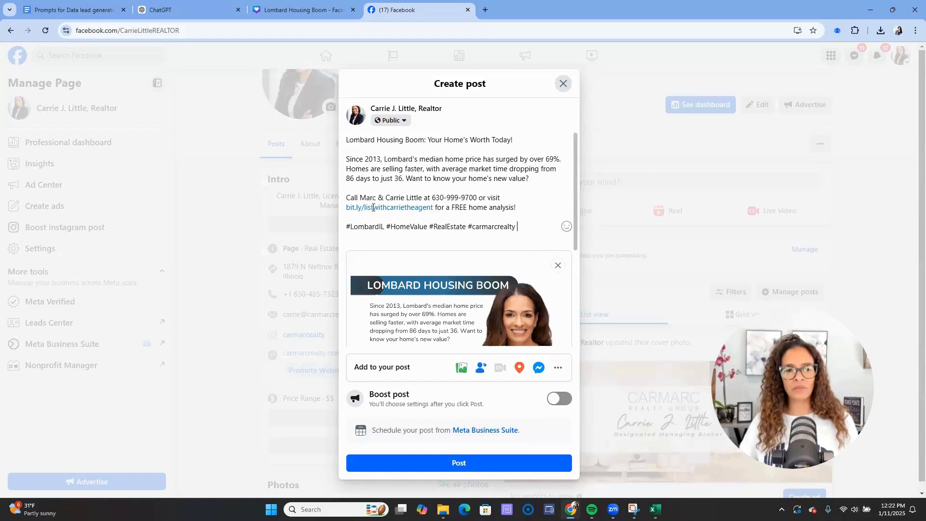
left_click_drag(426, 226, 396, 226)
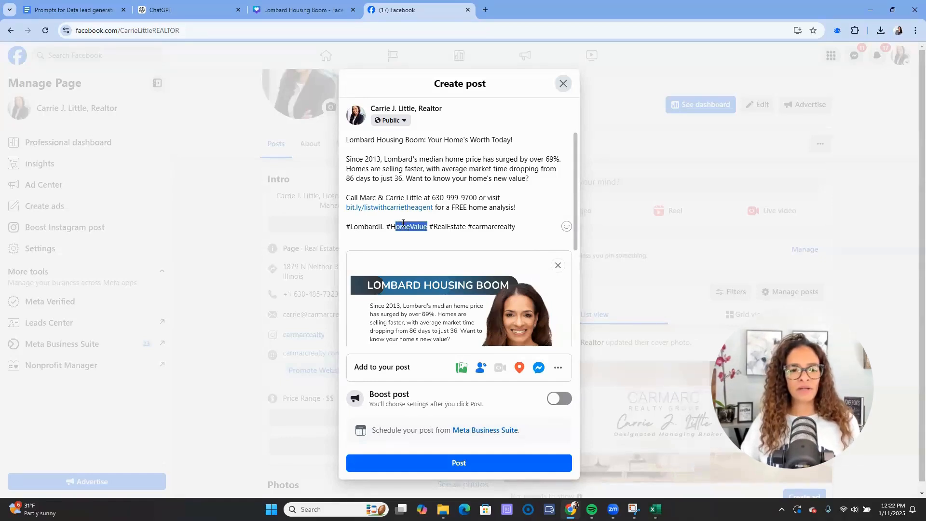
left_click_drag(467, 227, 431, 223)
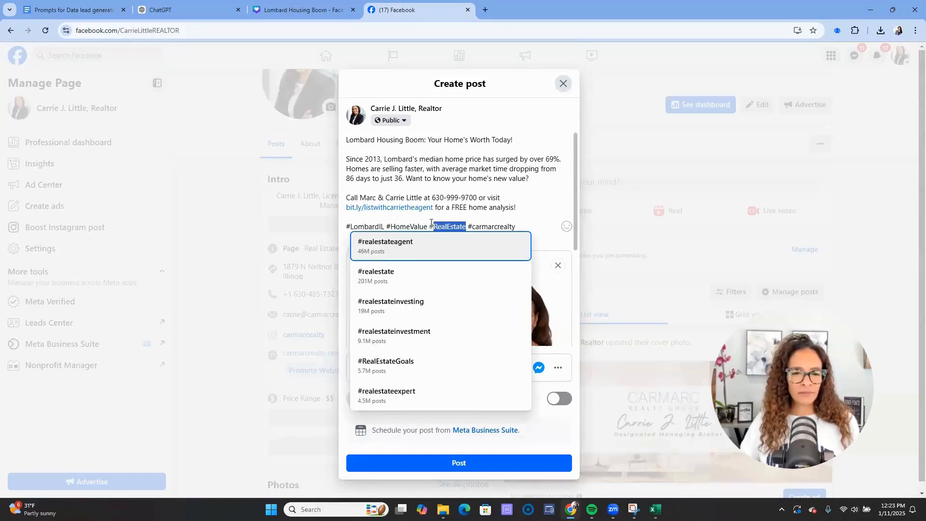
key("BackSpace")
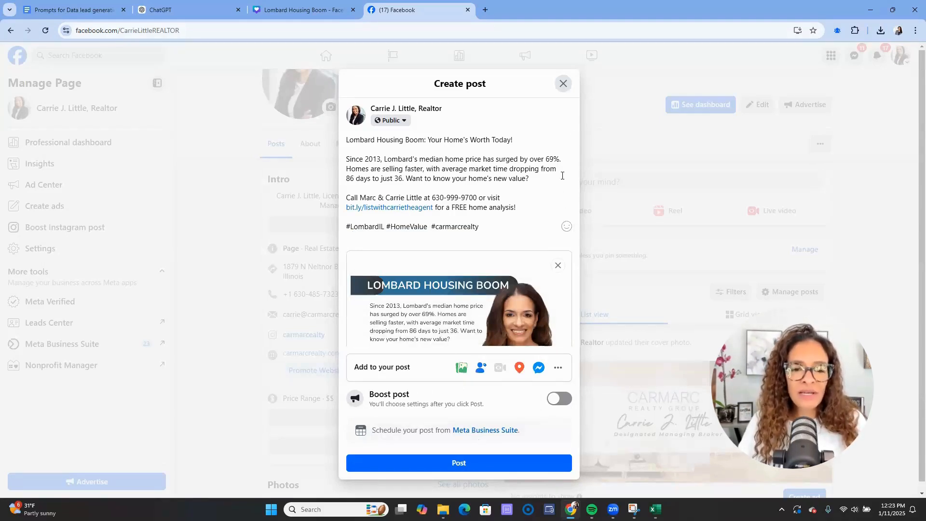
- Publish the post, then return to the ChatGPT conversation
left_click(460, 466)
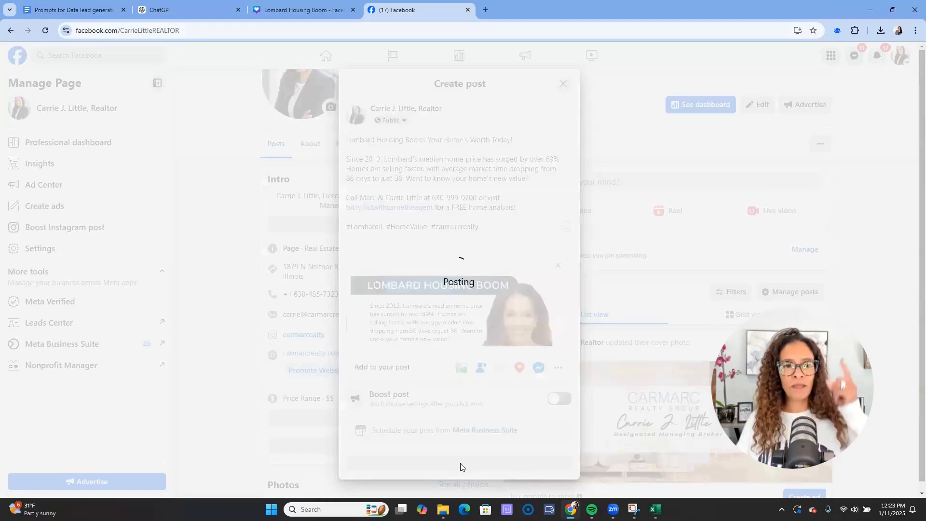
left_click(80, 10)
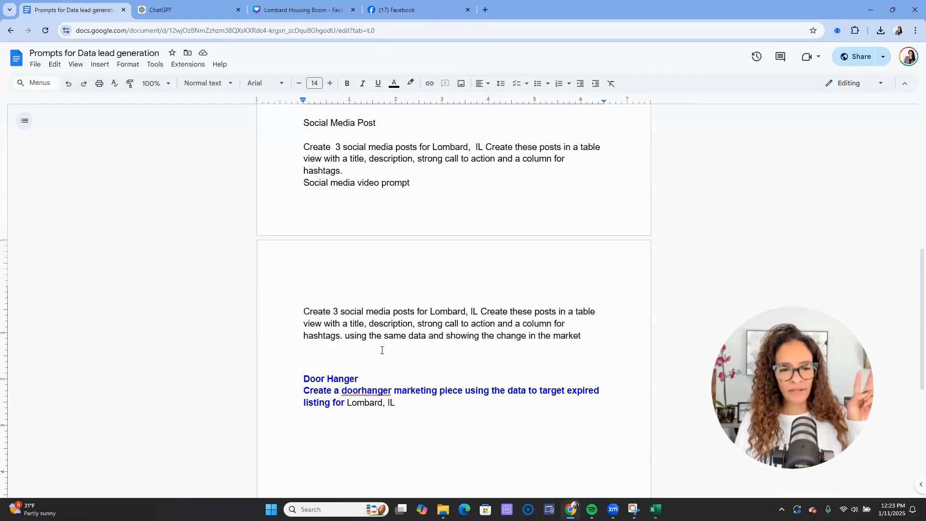
left_click(181, 12)
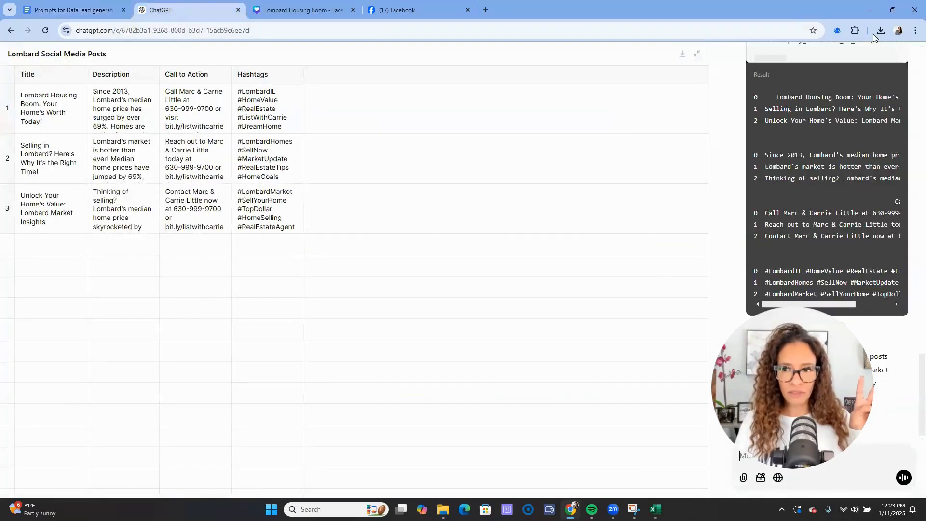
- Collapse the full-screen Lombard Social Media Posts table and review the three posts in the chat
scroll(762, 105, "up", 3)
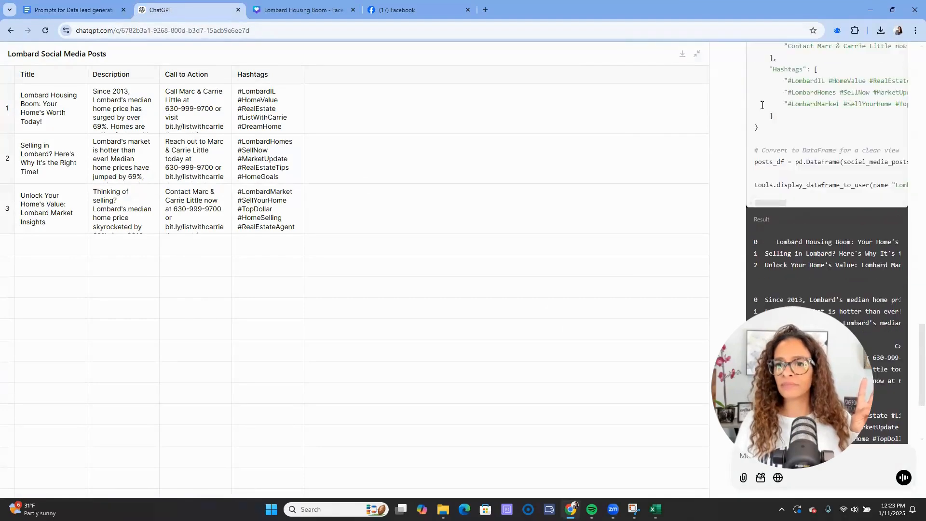
left_click(697, 54)
scroll(560, 183, "up", 10)
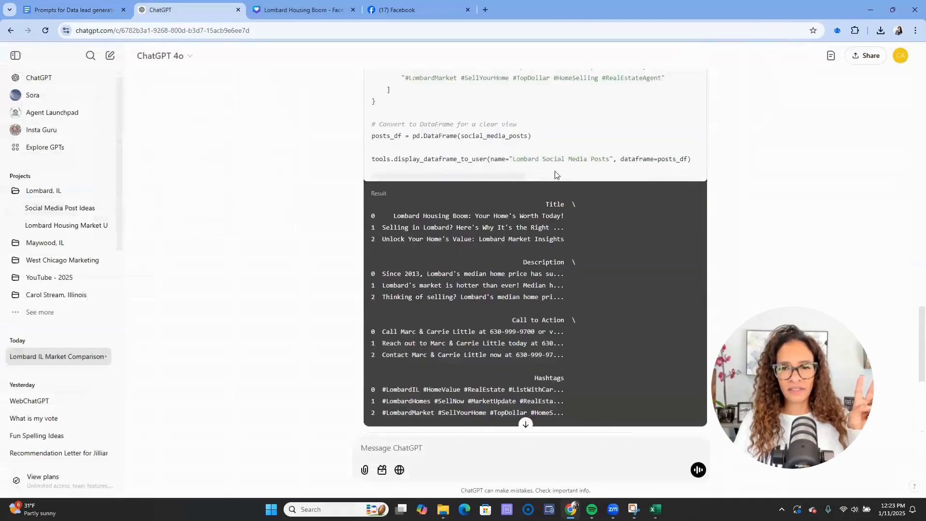
scroll(754, 182, "down", 2)
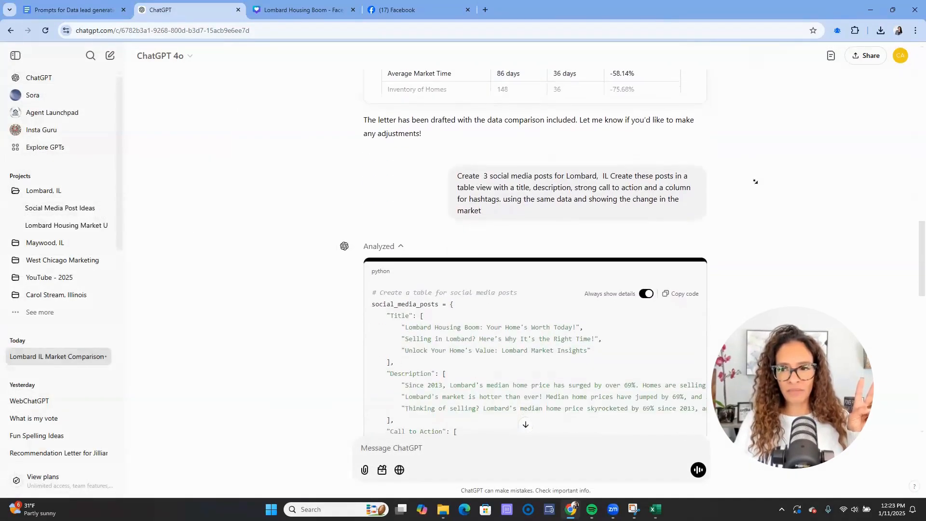
scroll(613, 158, "up", 5)
scroll(612, 157, "down", 10)
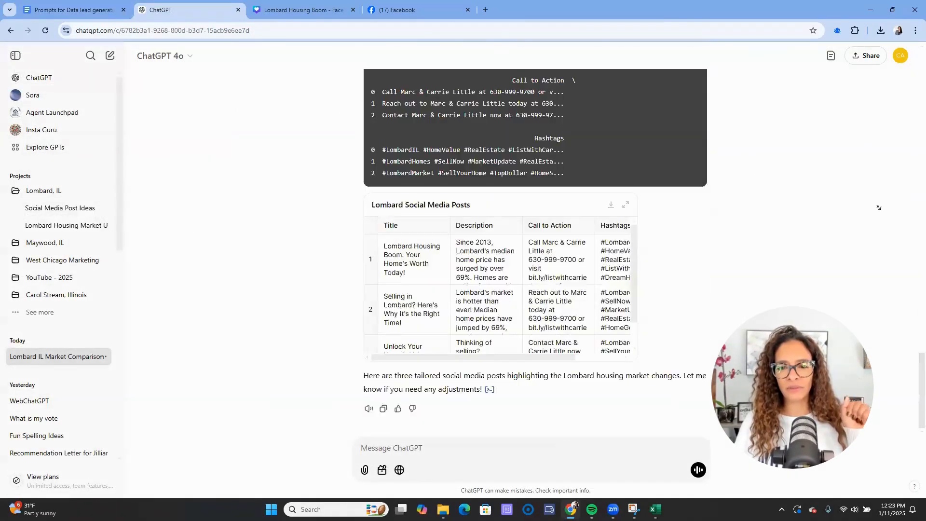
scroll(813, 241, "up", 3)
scroll(813, 242, "up", 10)
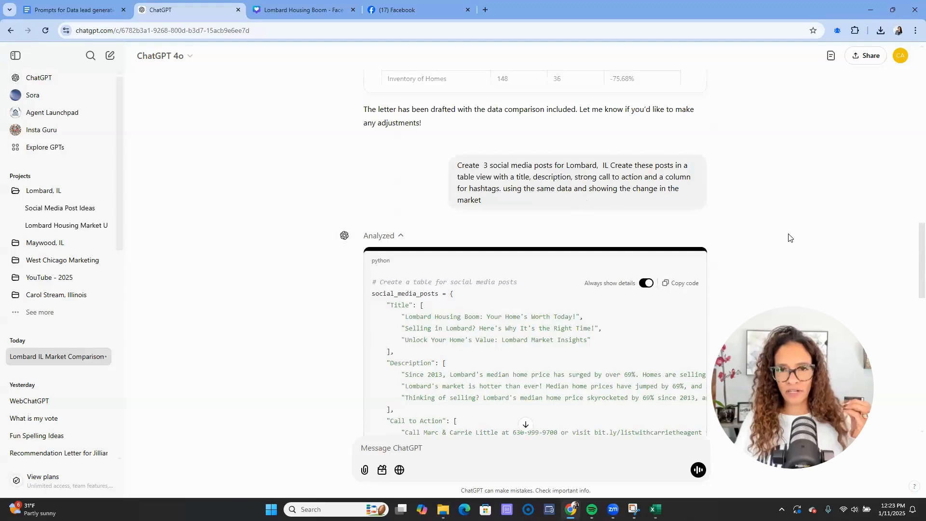
scroll(789, 238, "down", 10)
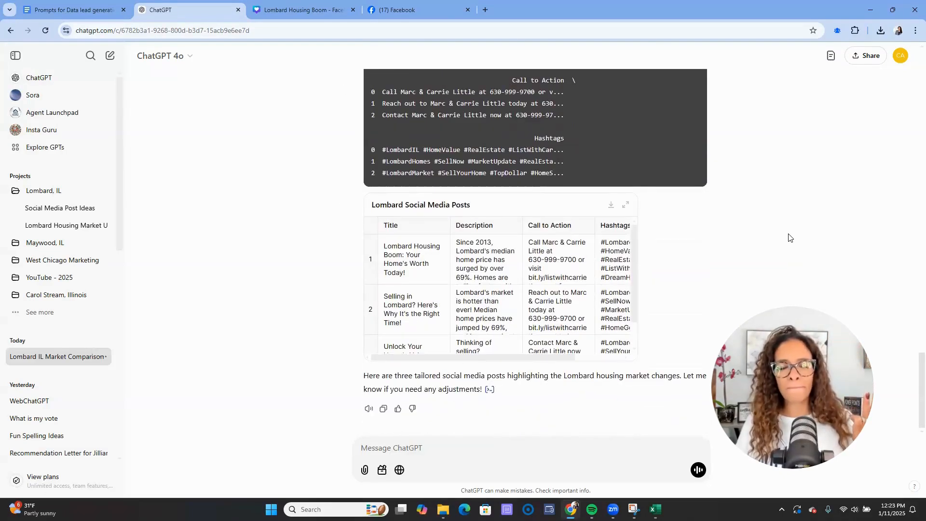
- Return to the Lombard Housing Boom design and show the Design panel's Templates suggestions
left_click(307, 12)
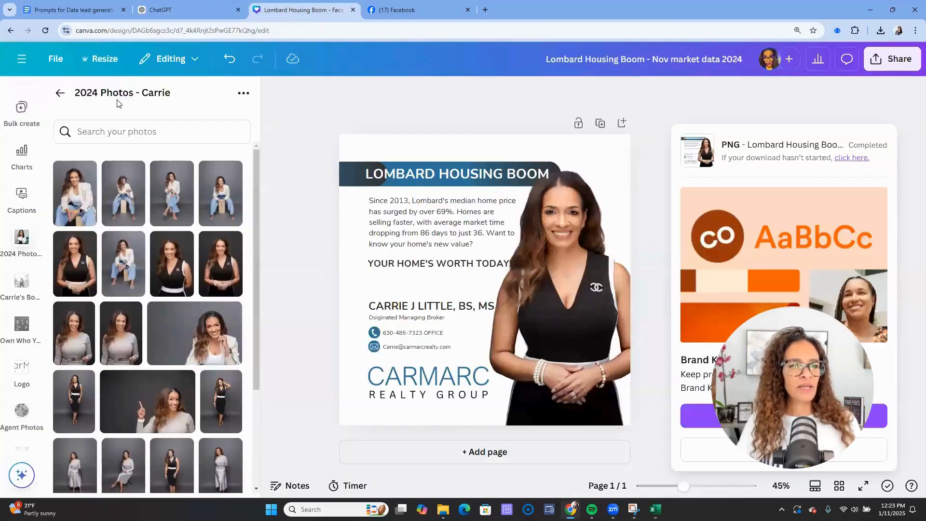
left_click(21, 58)
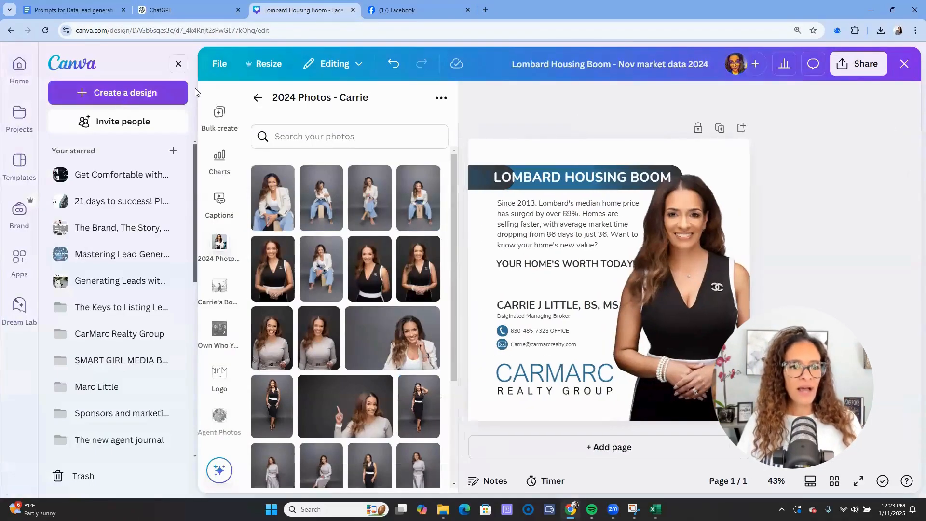
left_click(178, 64)
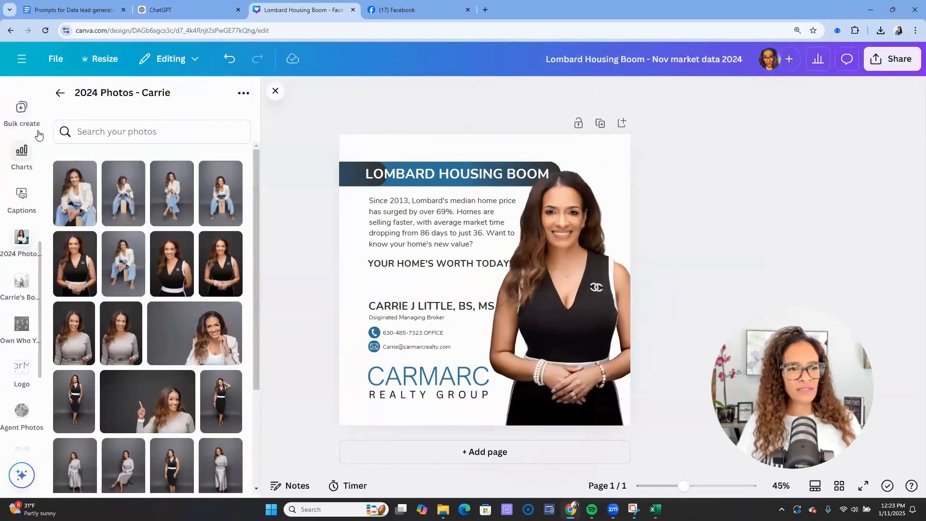
scroll(24, 99, "up", 5)
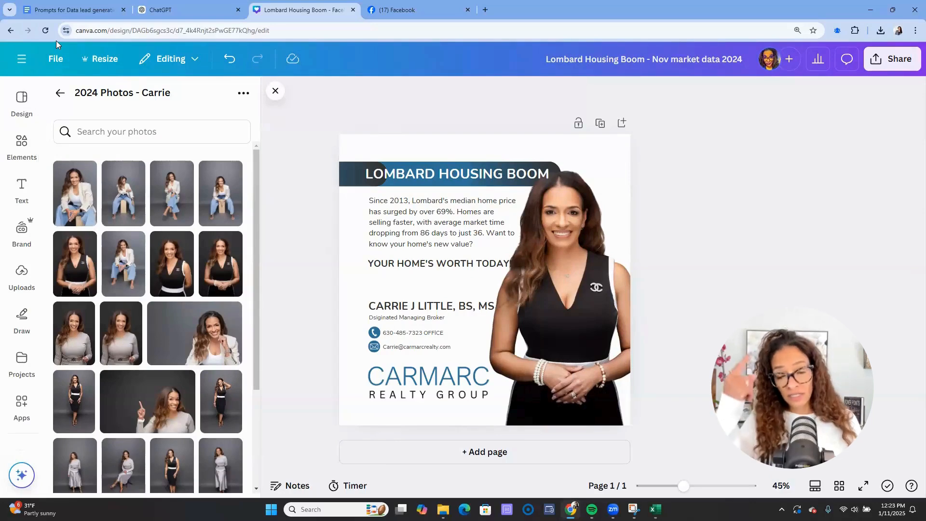
left_click(20, 107)
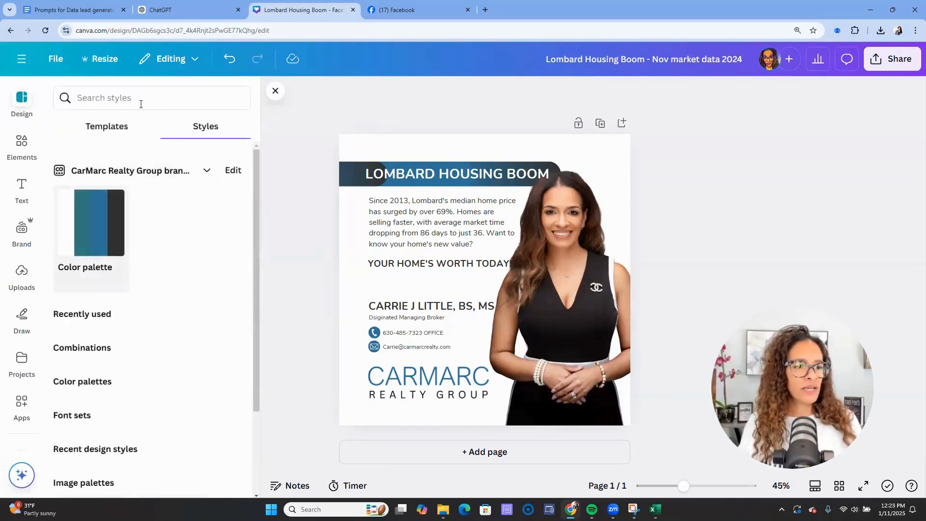
left_click(101, 132)
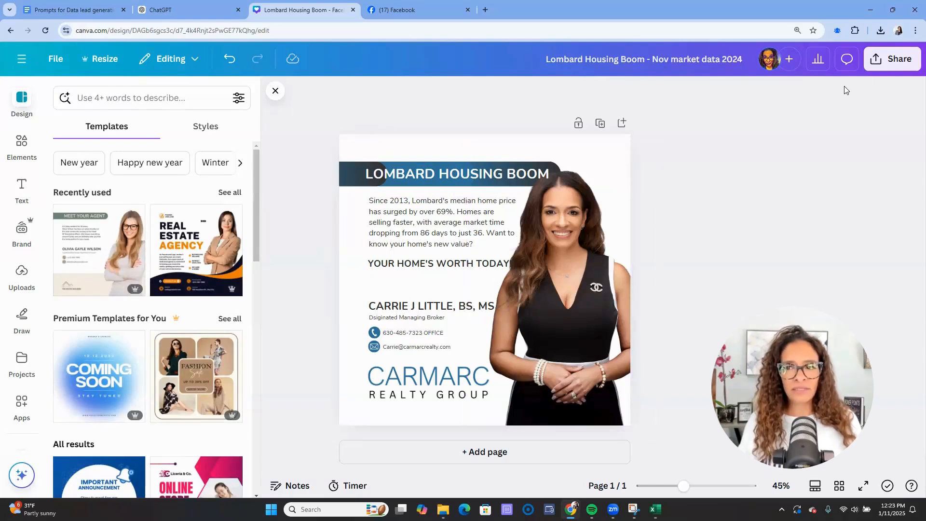
- Publish the Facebook post with a Call Now button for the page's phone number, then return to Canva
left_click(418, 16)
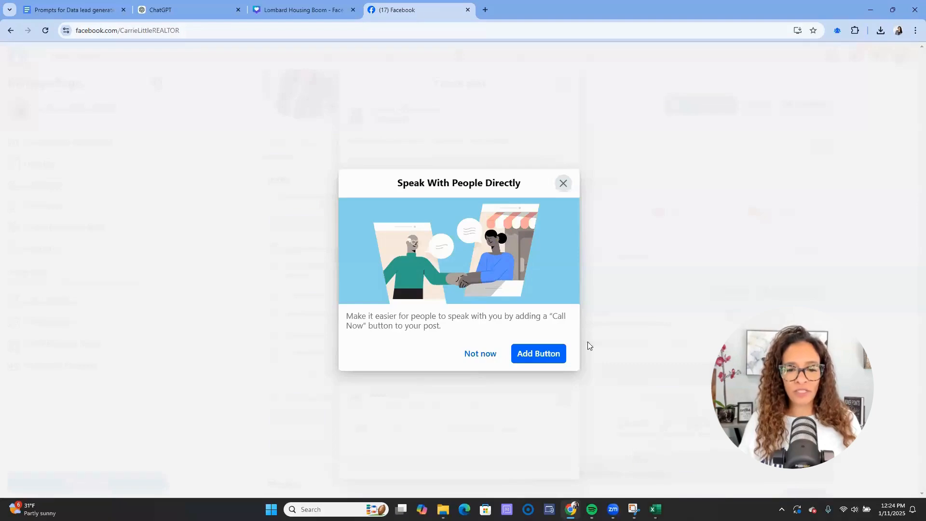
left_click(542, 356)
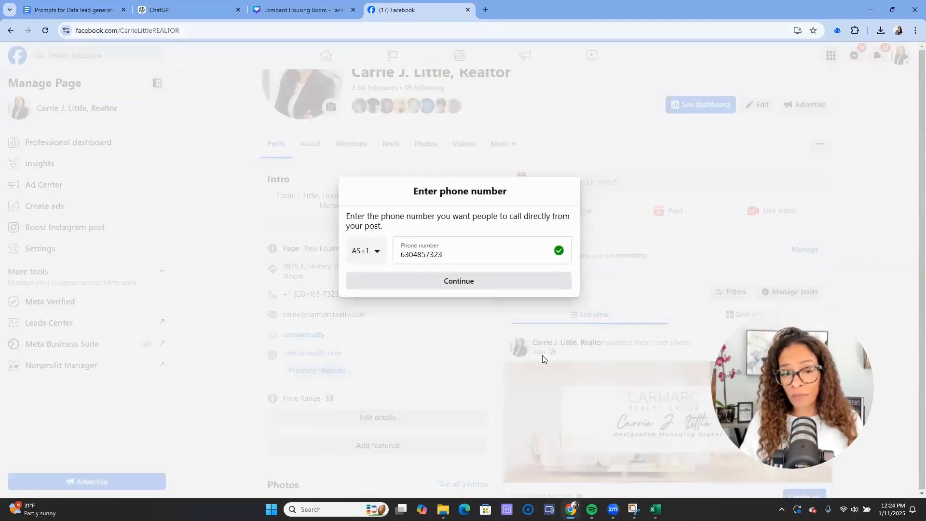
left_click(479, 282)
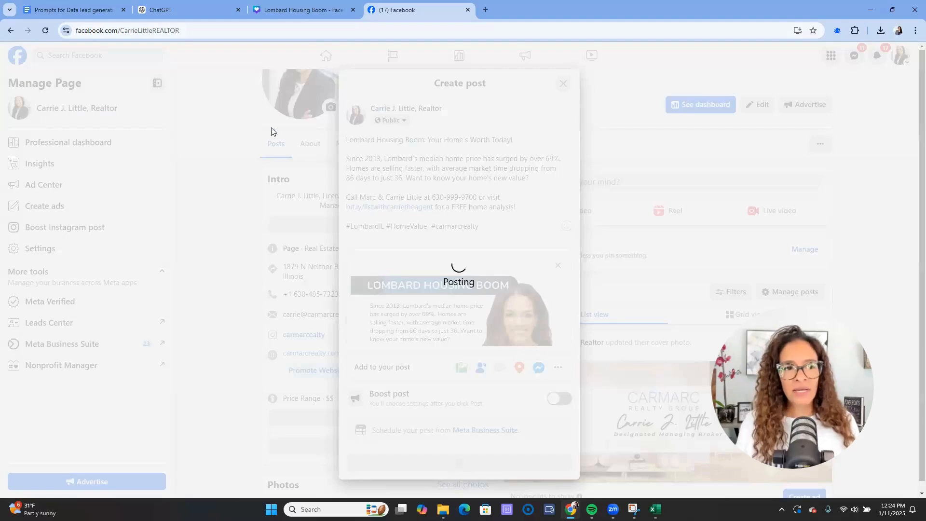
left_click(307, 15)
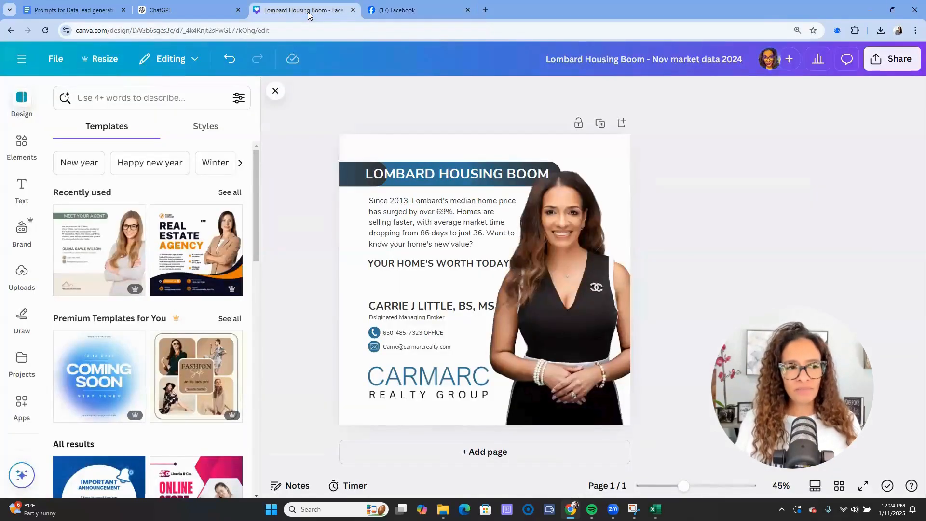
- Move the design into a newly created 'Lombard, Illinois' folder via File > Move to a folder
left_click(60, 64)
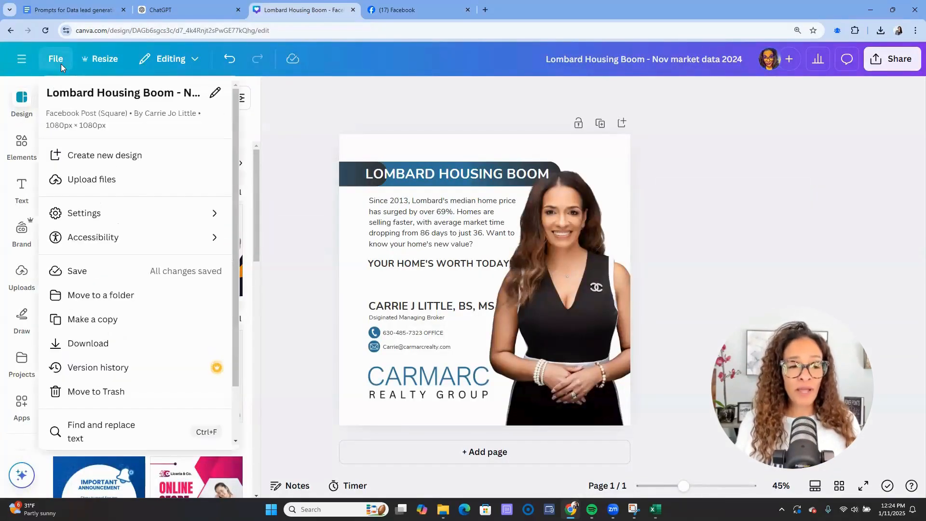
left_click(127, 307)
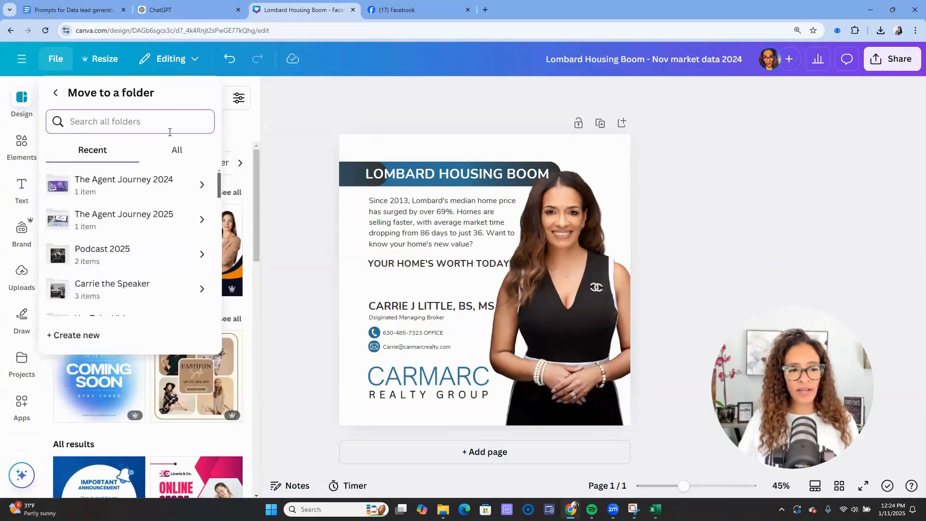
left_click(84, 335)
type("Lombard, Il")
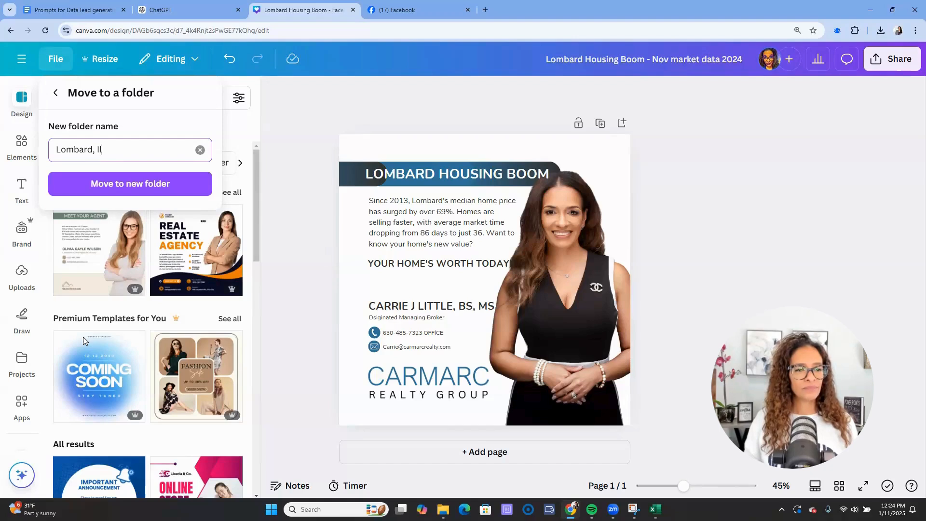
type("li")
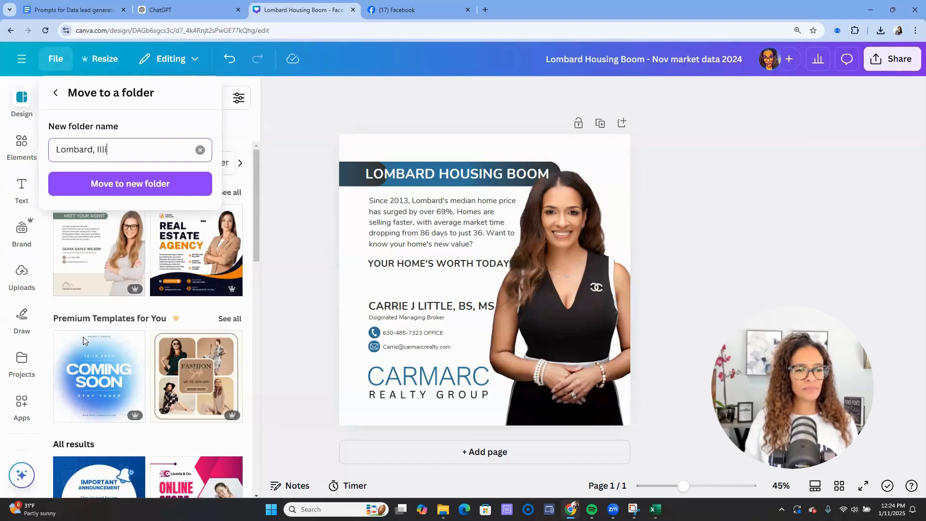
type("nois")
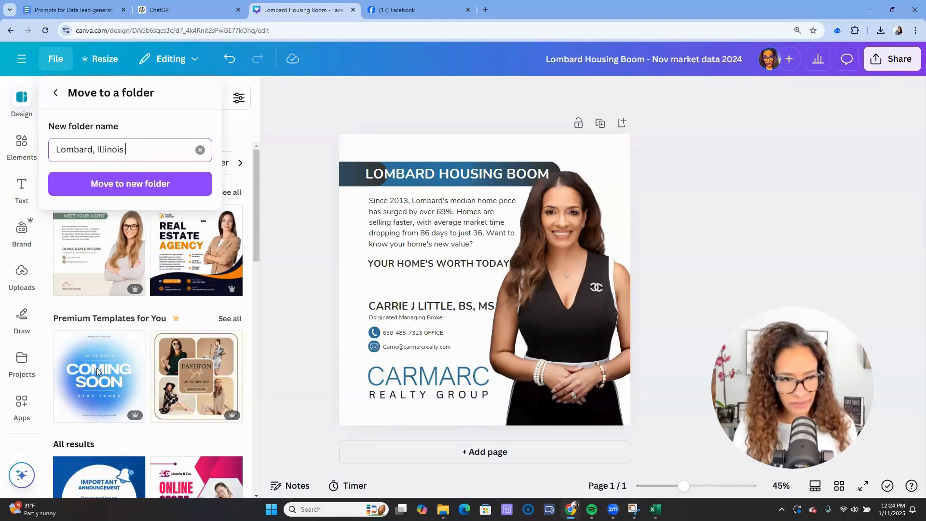
left_click(124, 187)
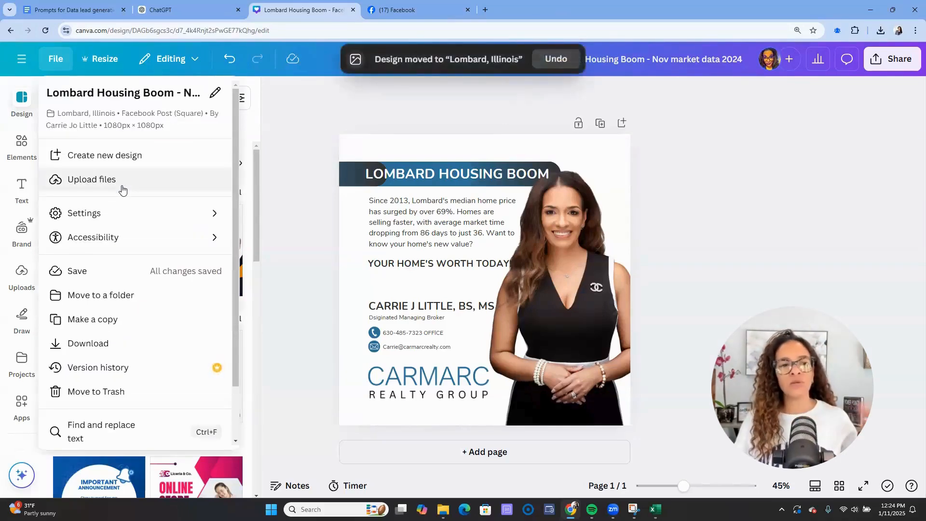
left_click(25, 61)
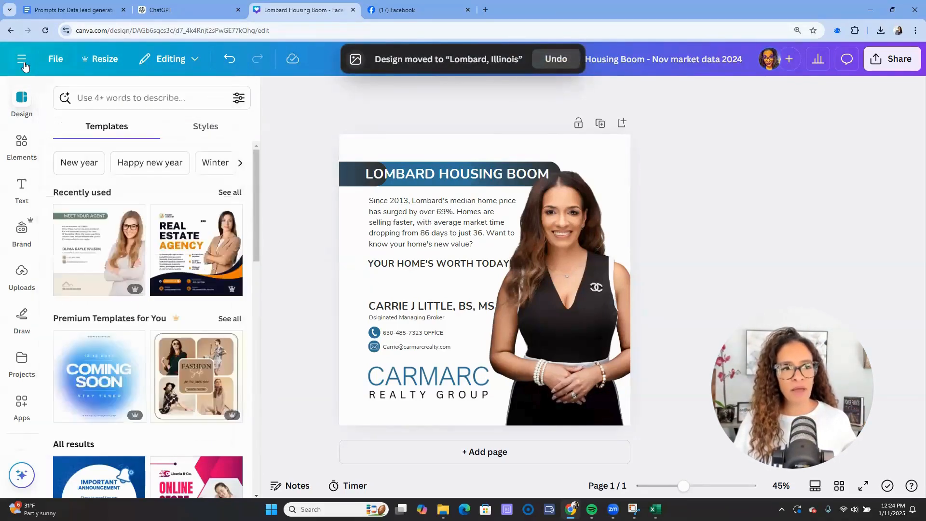
- Go to Canva's Projects page and scroll through its folders
left_click(24, 62)
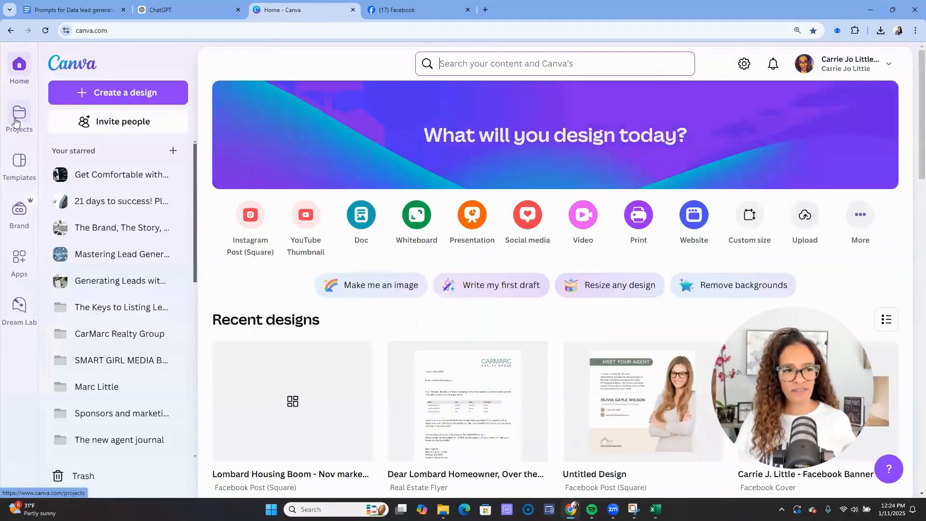
left_click(17, 121)
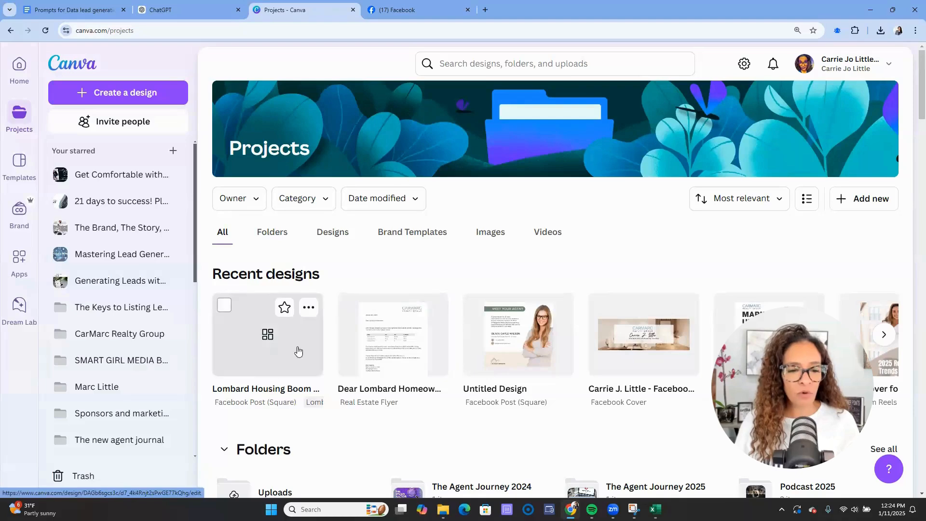
scroll(388, 449, "down", 1)
scroll(434, 434, "down", 4)
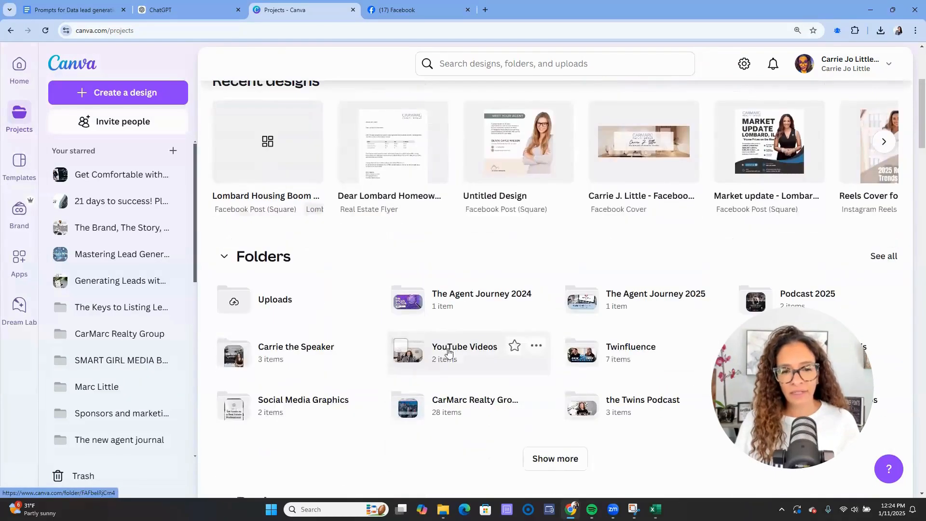
scroll(661, 314, "up", 4)
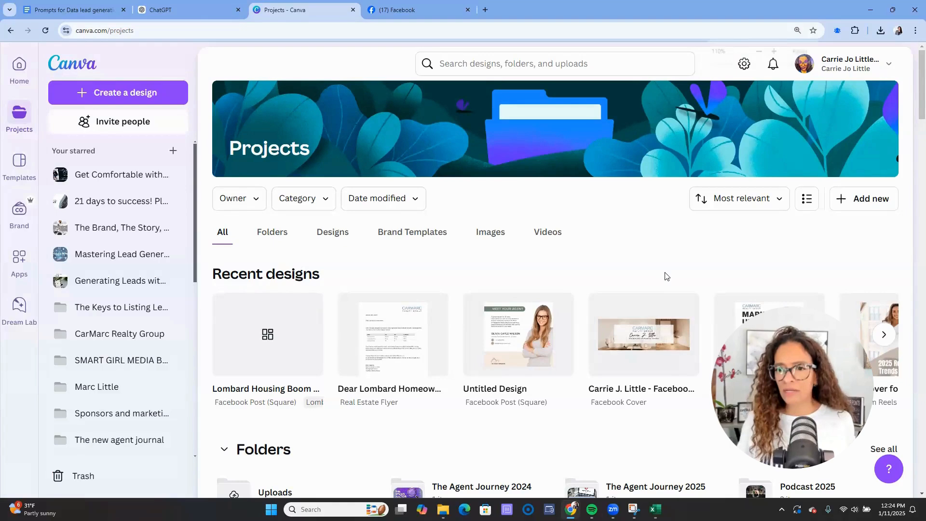
- Zoom the page out, open the Date modified filter and start a search
key("ctrl+minus")
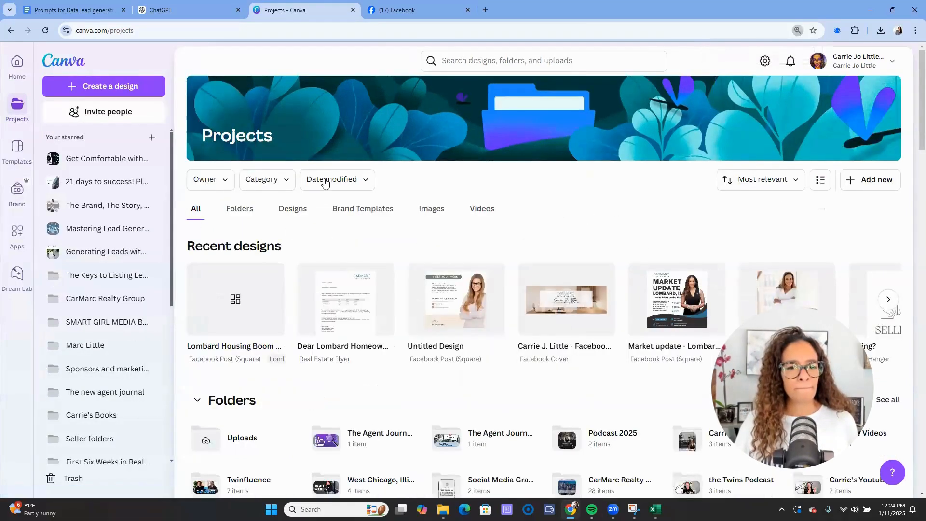
left_click(325, 181)
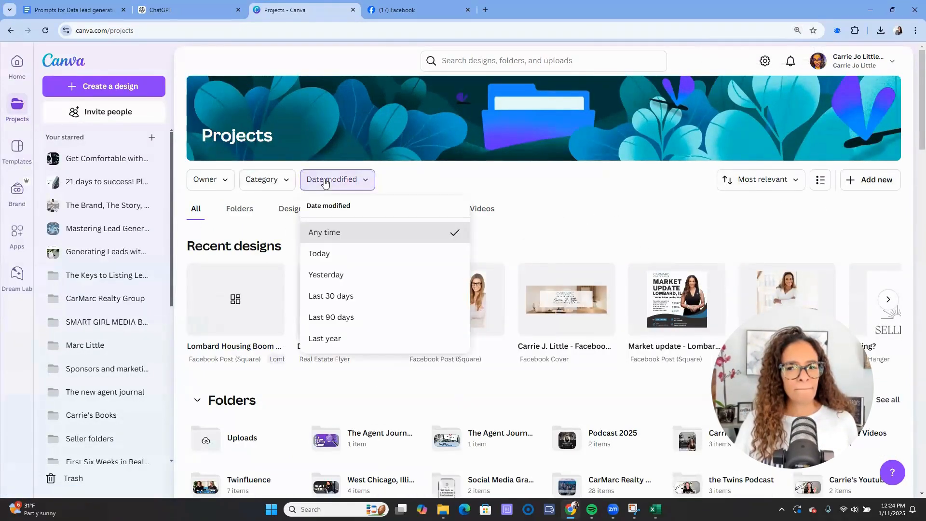
left_click(448, 71)
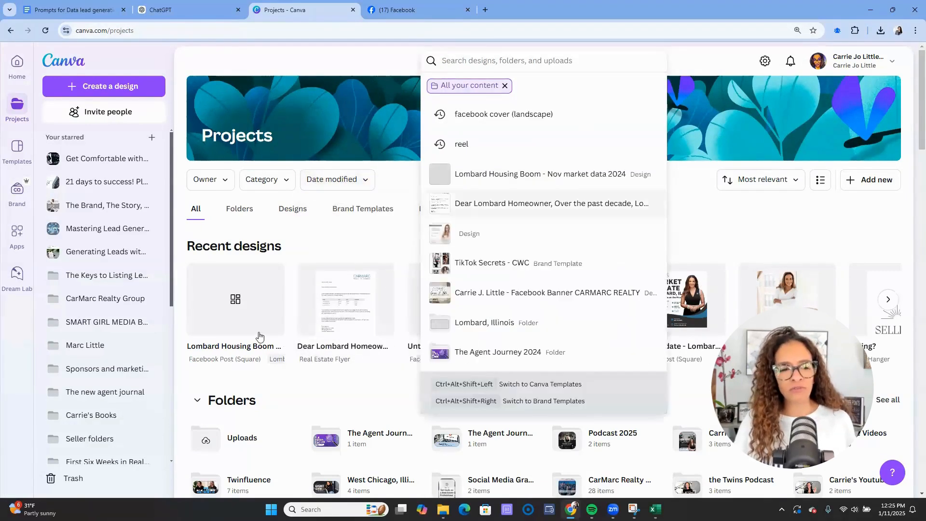